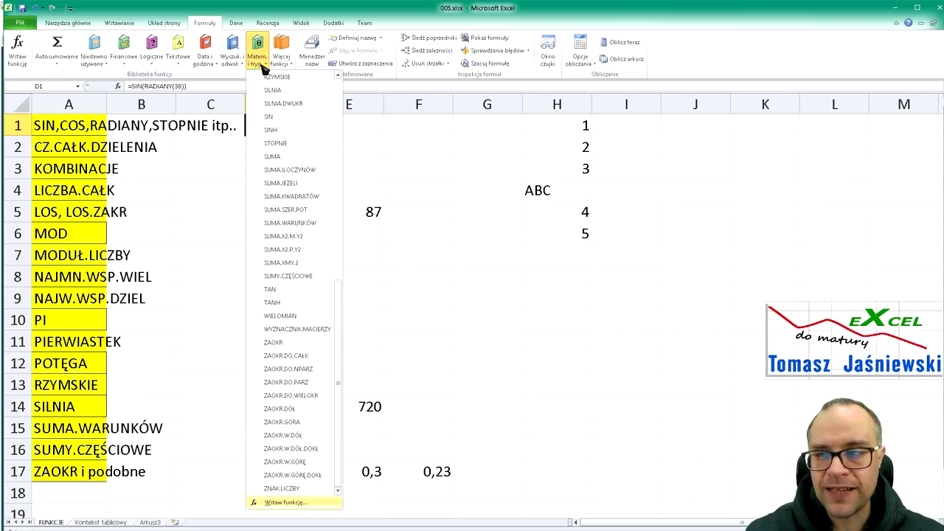
Scroll up and down through the Math & Trig function list to browse the available functions.
{"action": "scroll", "coordinate": [288, 258], "scroll_direction": "up", "scroll_amount": 10}
{"action": "scroll", "coordinate": [289, 258], "scroll_direction": "up", "scroll_amount": 5}
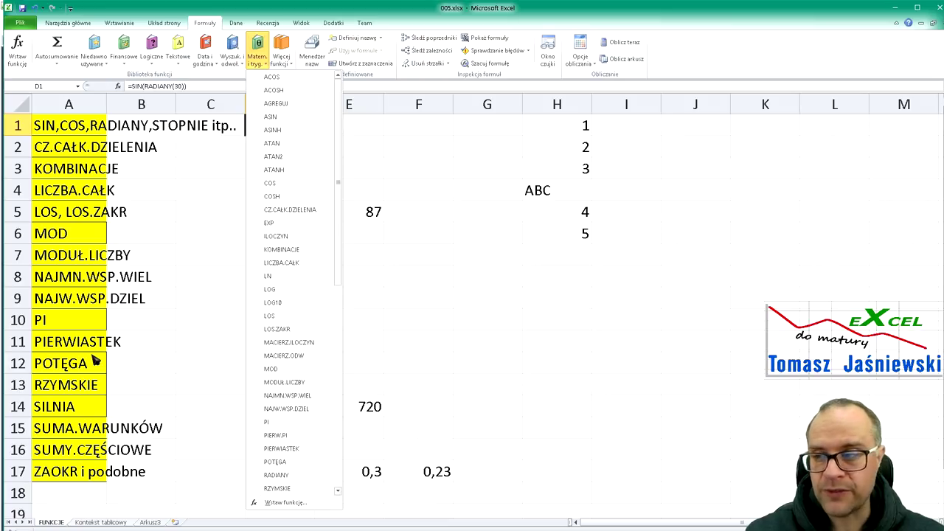
{"action": "mouse_move", "coordinate": [287, 329]}
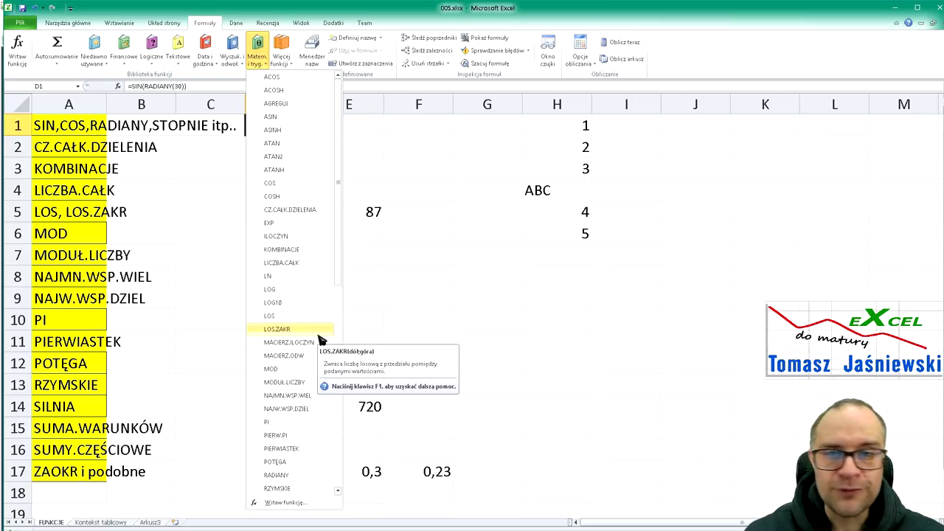
{"action": "scroll", "coordinate": [303, 346], "scroll_direction": "down", "scroll_amount": 3}
{"action": "scroll", "coordinate": [301, 351], "scroll_direction": "down", "scroll_amount": 3}
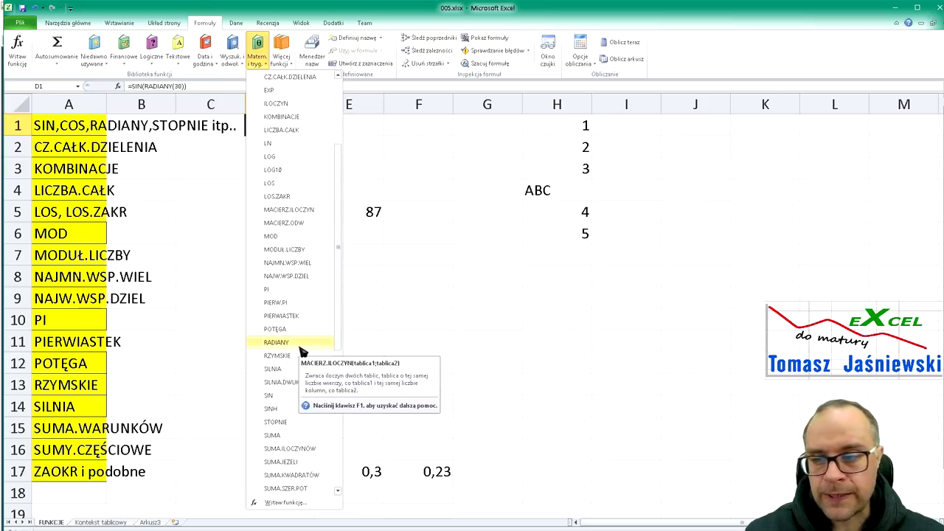
{"action": "scroll", "coordinate": [303, 352], "scroll_direction": "down", "scroll_amount": 3}
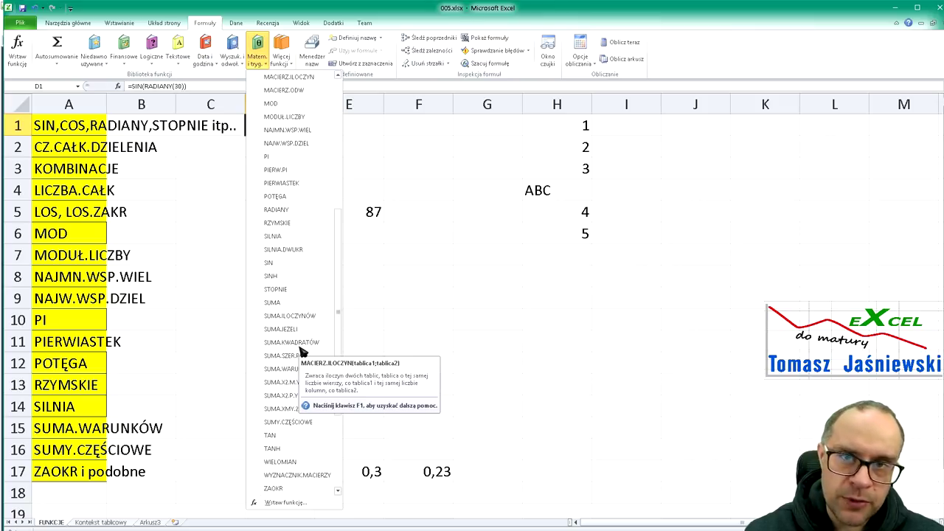
{"action": "scroll", "coordinate": [302, 351], "scroll_direction": "down", "scroll_amount": 3}
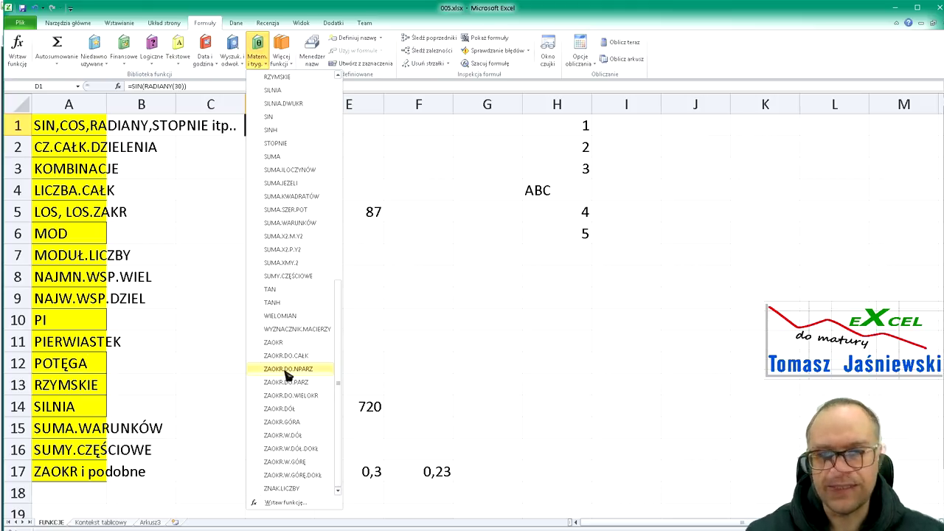
Close the Math & Trig function list and jump back to cell A1.
{"action": "key", "text": "Escape"}
{"action": "key", "text": "ctrl+Home"}
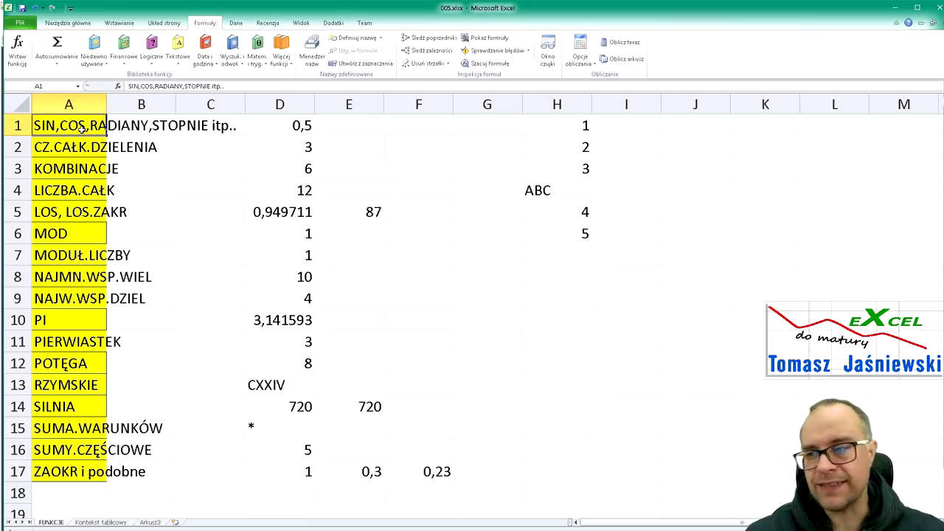
{"action": "left_click", "coordinate": [271, 129]}
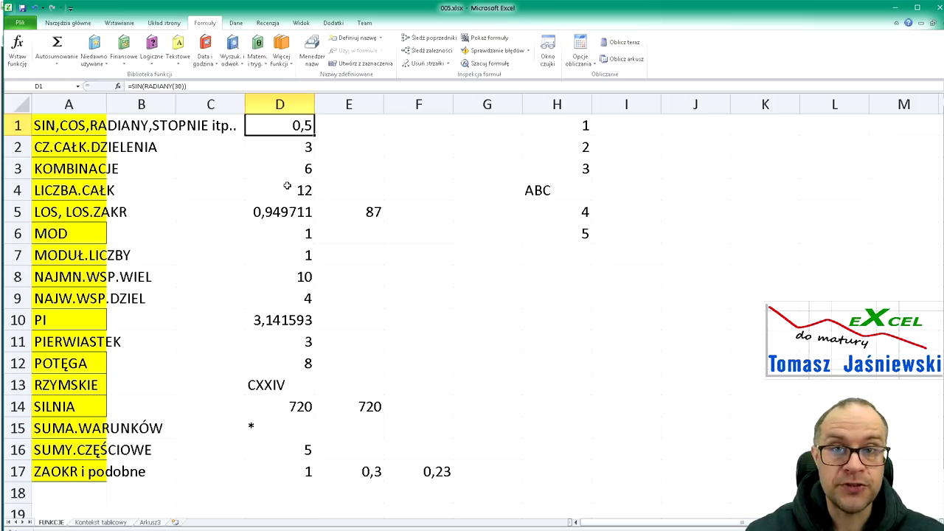
{"action": "key", "text": "F2"}
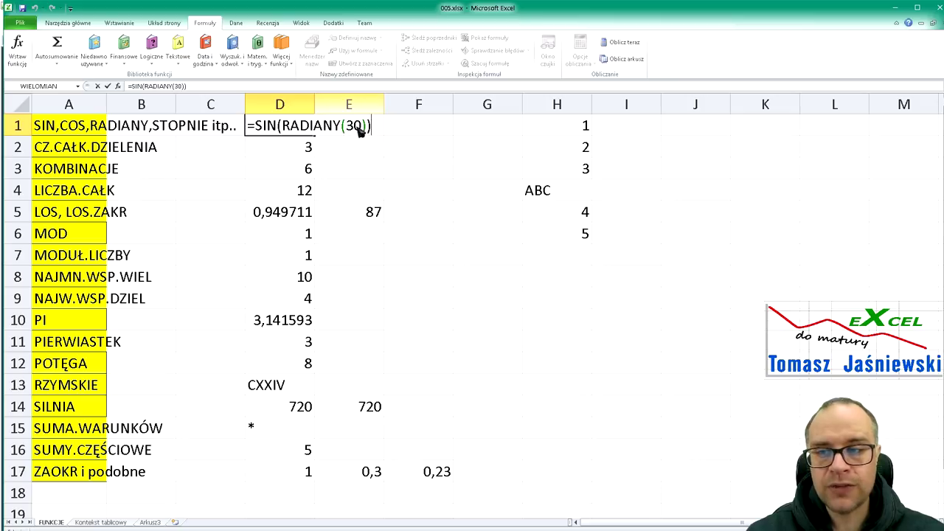
{"action": "double_click", "coordinate": [352, 125]}
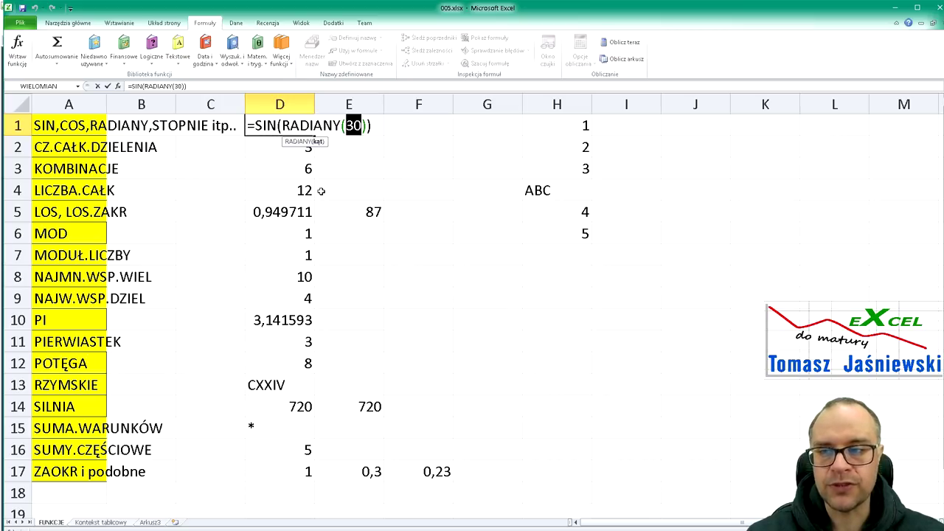
{"action": "key", "text": "ctrl+Return"}
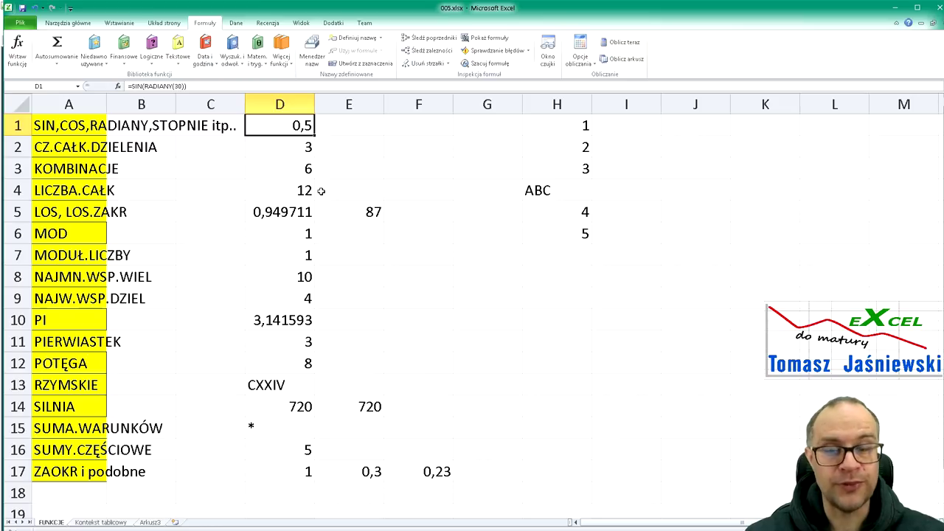
{"action": "key", "text": "ctrl+z"}
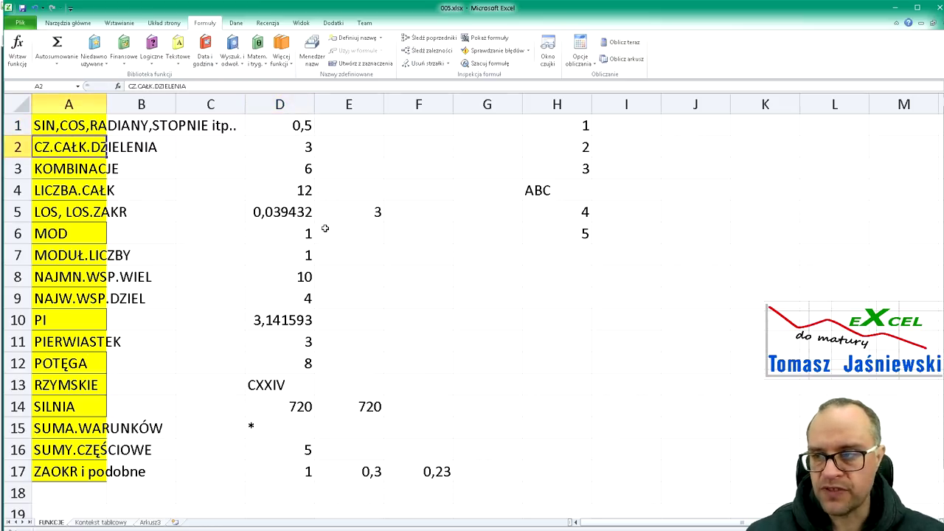
{"action": "key", "text": "Right"}
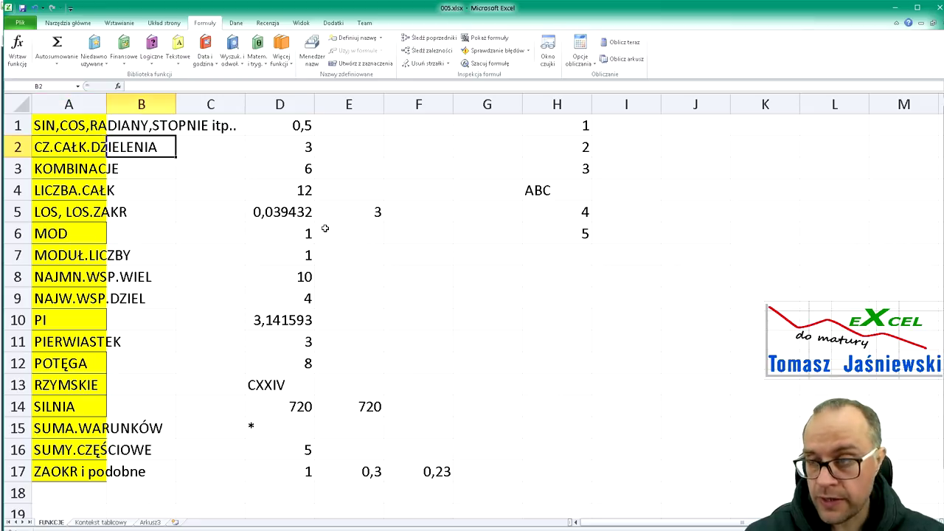
{"action": "key", "text": "Right"}
{"action": "key", "text": "Right"}
{"action": "key", "text": "Right"}
{"action": "key", "text": "Left"}
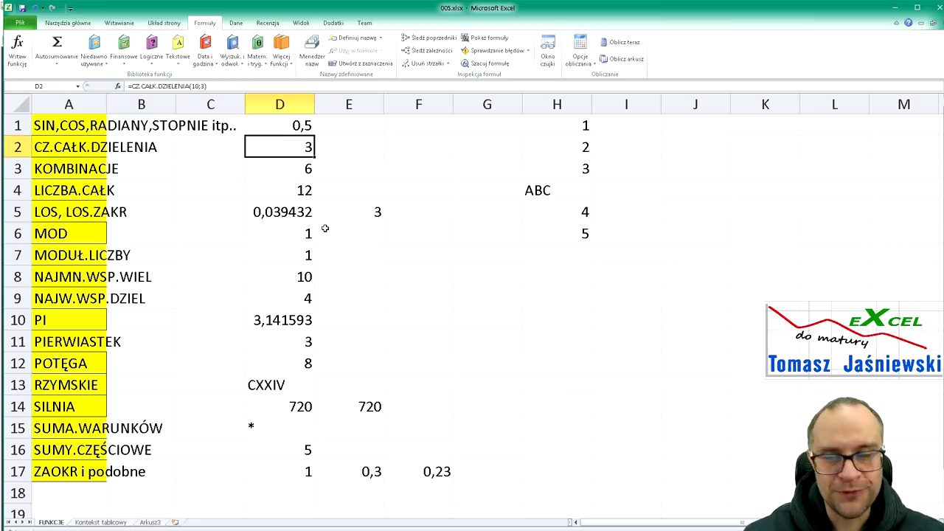
{"action": "key", "text": "F2"}
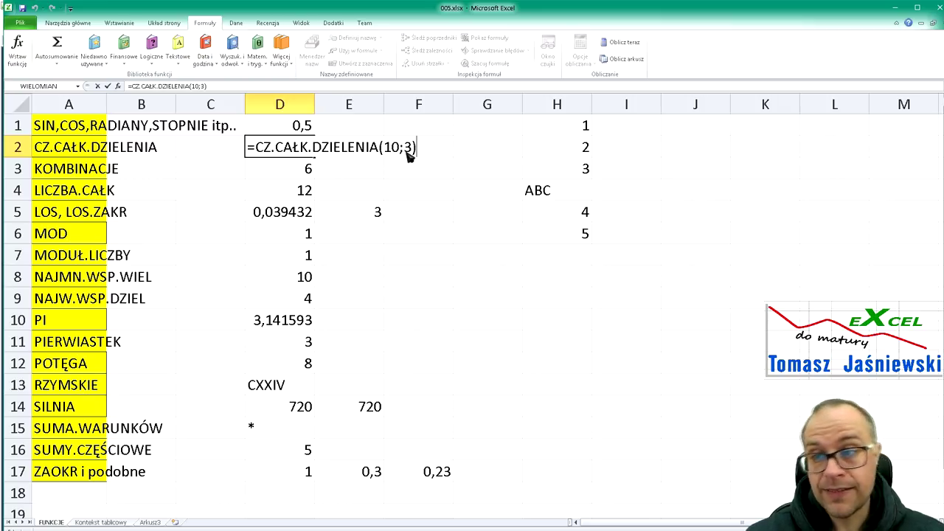
{"action": "key", "text": "Return"}
{"action": "key", "text": "Up"}
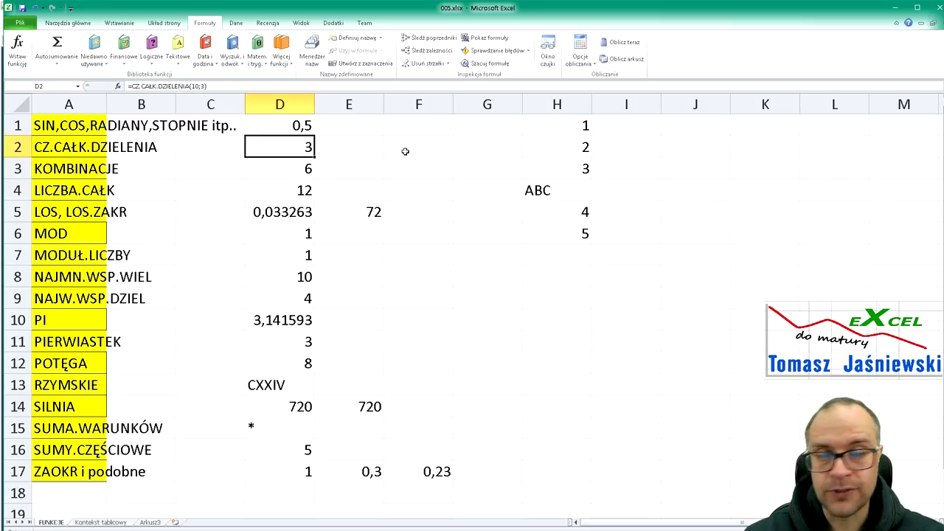
{"action": "key", "text": "Down"}
{"action": "key", "text": "Left"}
{"action": "key", "text": "Left"}
{"action": "key", "text": "Left"}
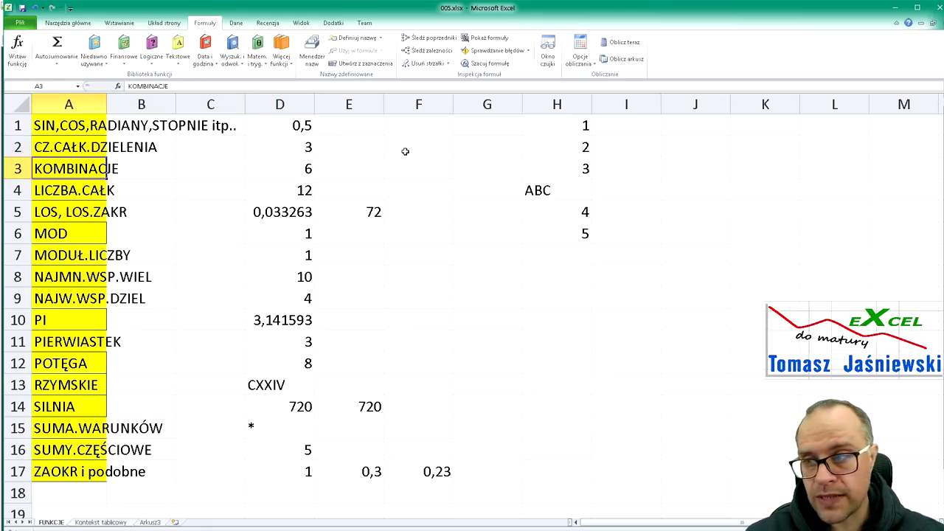
{"action": "key", "text": "Right"}
{"action": "key", "text": "Right"}
{"action": "key", "text": "Right"}
{"action": "key", "text": "F2"}
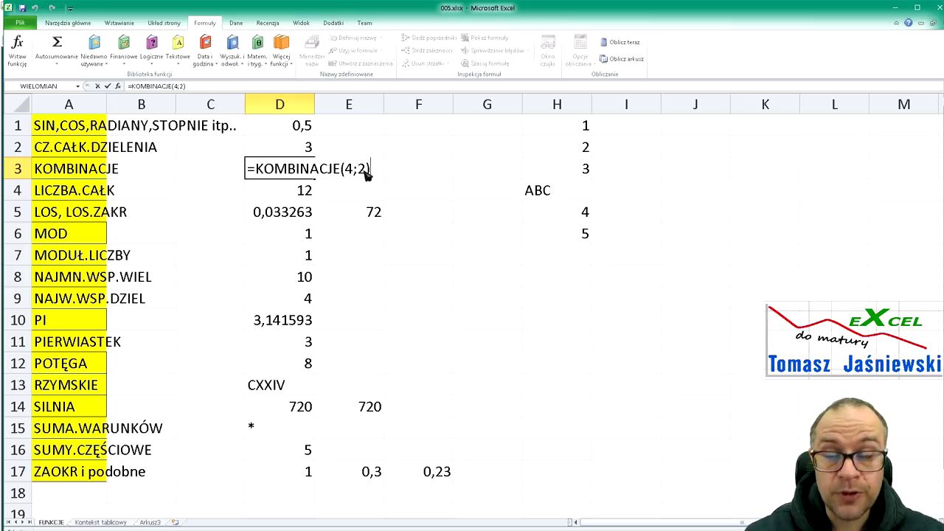
{"action": "key", "text": "Return"}
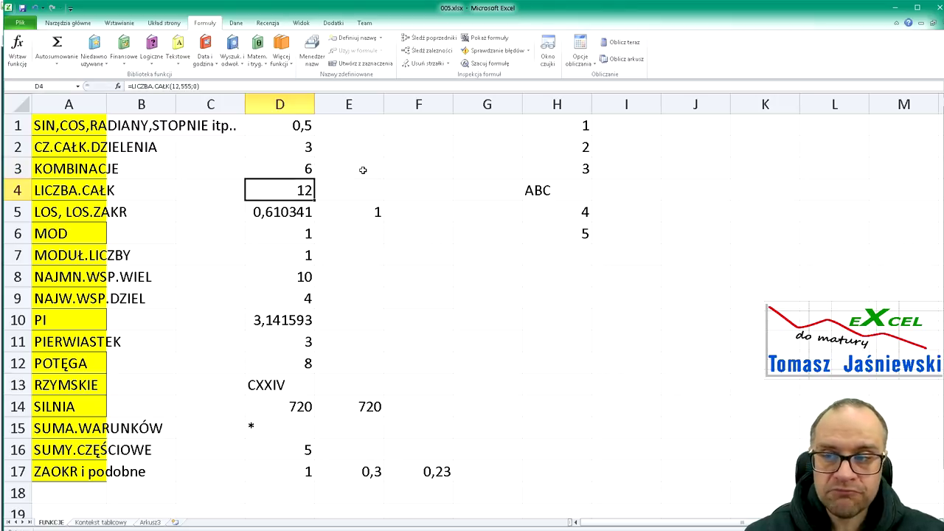
{"action": "key", "text": "Up"}
{"action": "key", "text": "Left"}
{"action": "key", "text": "Left"}
{"action": "key", "text": "Left"}
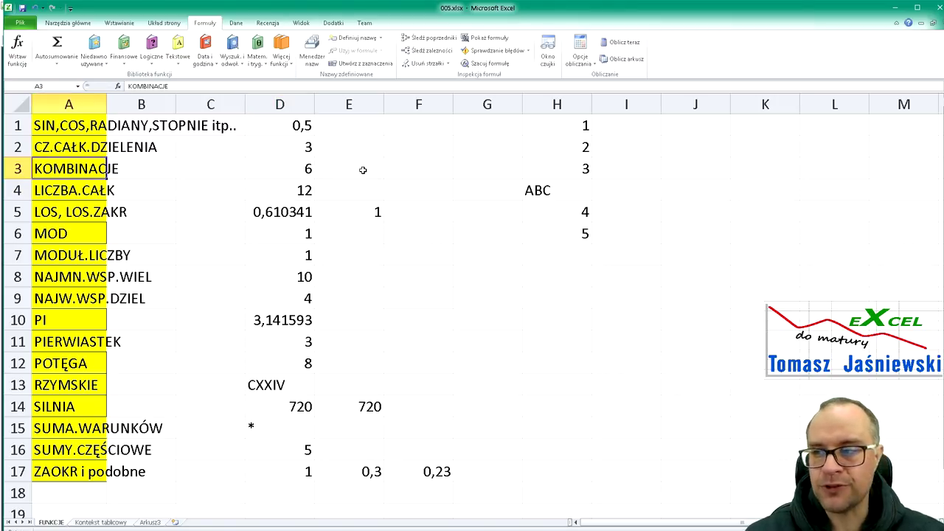
Inspect the LICZBA.CAŁK formula in D4 and its argument hint without changing it.
{"action": "key", "text": "Down"}
{"action": "key", "text": "Right"}
{"action": "key", "text": "Right"}
{"action": "key", "text": "Right"}
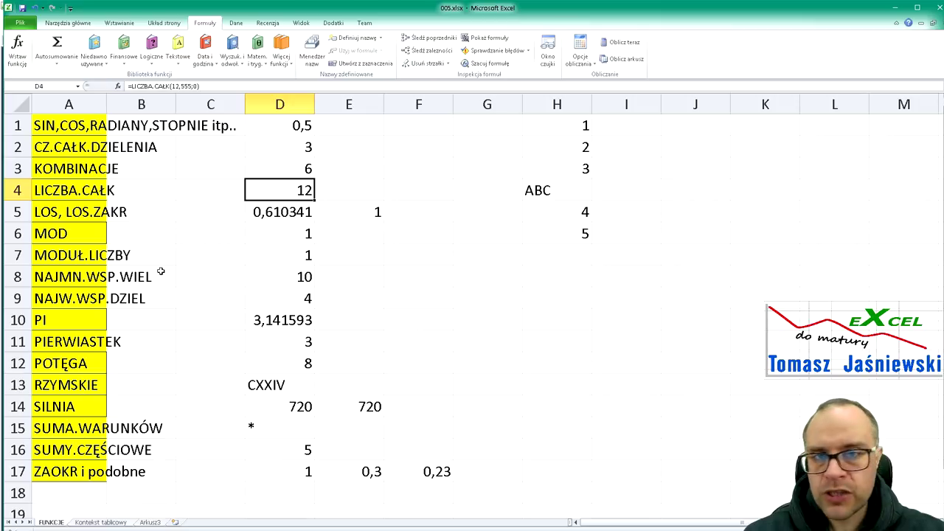
{"action": "key", "text": "F2"}
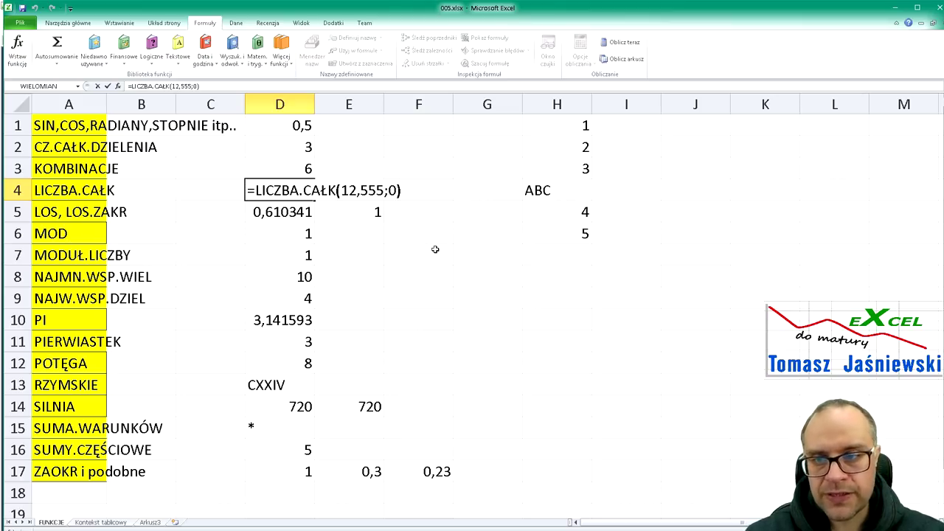
{"action": "key", "text": "Left"}
{"action": "key", "text": "Return"}
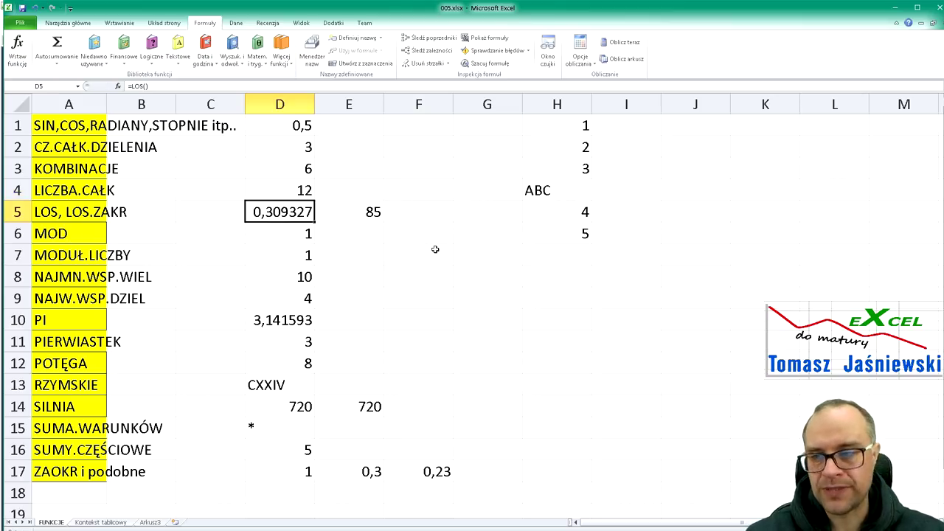
{"action": "key", "text": "Up"}
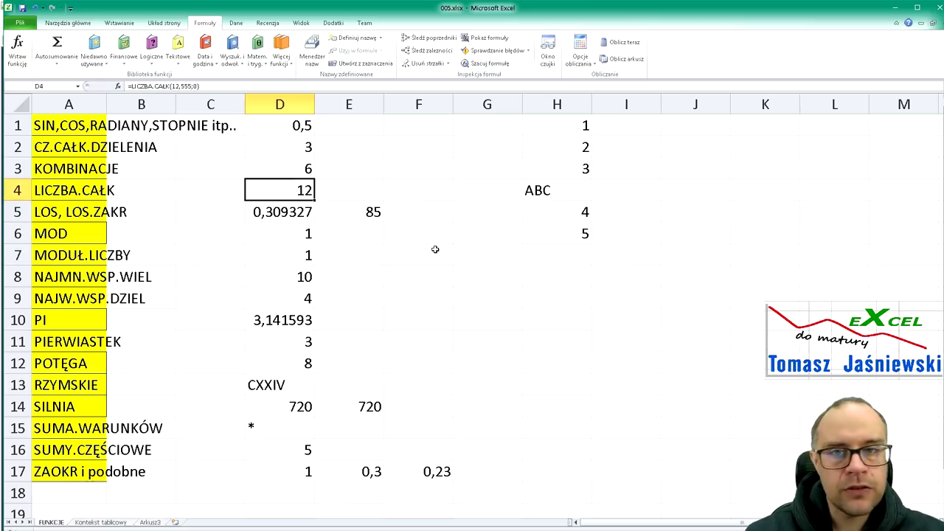
Change the digits argument of D4's LICZBA.CAŁK formula from 0 to 1.
{"action": "key", "text": "F2"}
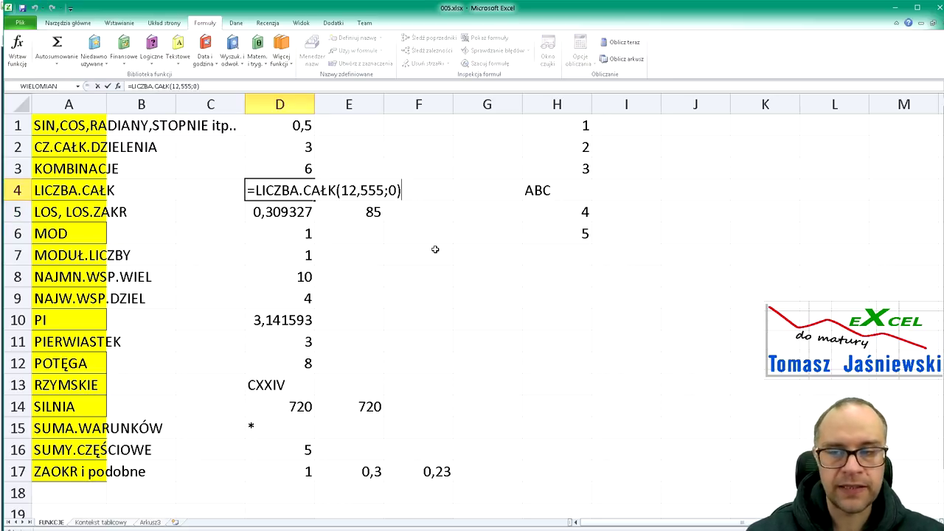
{"action": "key", "text": "Left"}
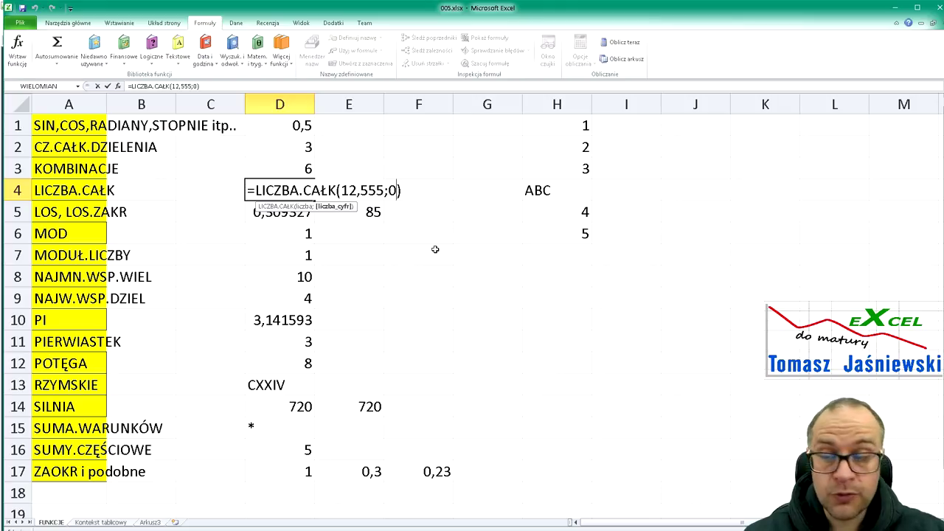
{"action": "key", "text": "BackSpace"}
{"action": "type", "text": "1"}
{"action": "key", "text": "Return"}
{"action": "key", "text": "Up"}
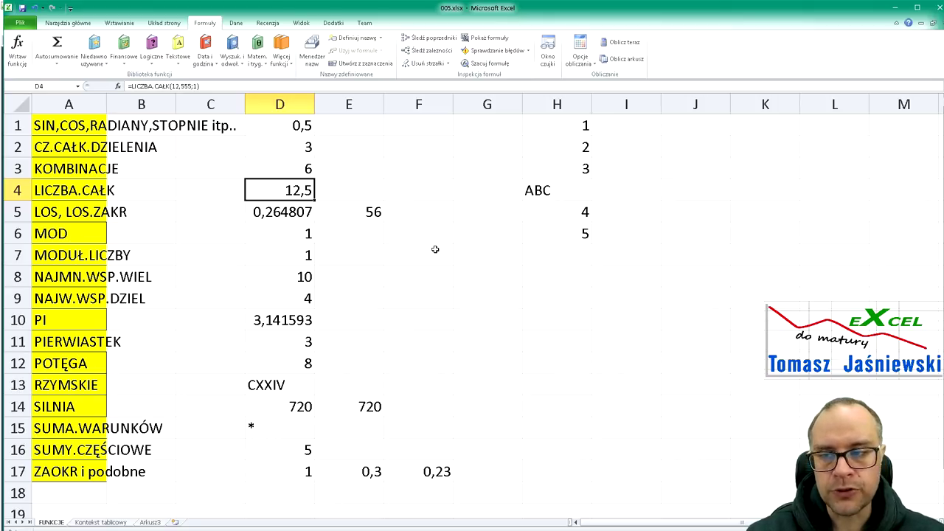
{"action": "key", "text": "F2"}
{"action": "key", "text": "Left"}
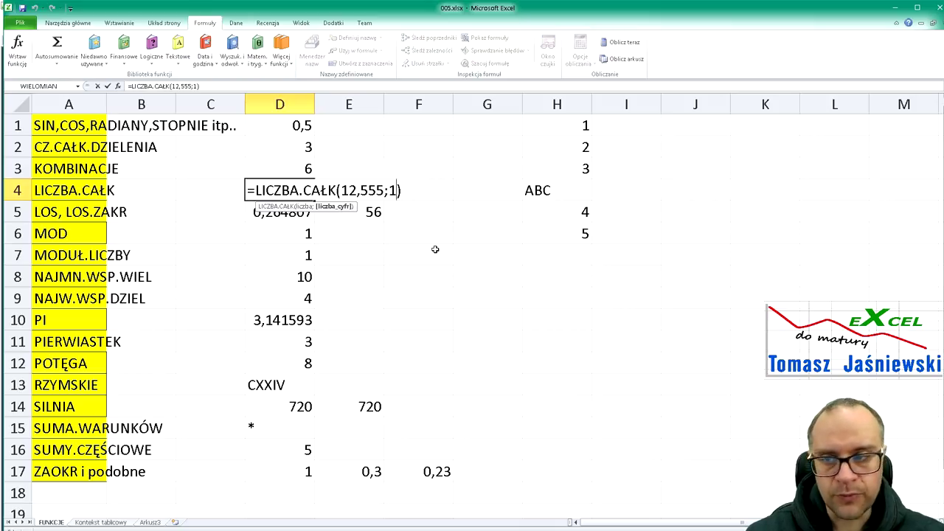
{"action": "key", "text": "Return"}
{"action": "key", "text": "Up"}
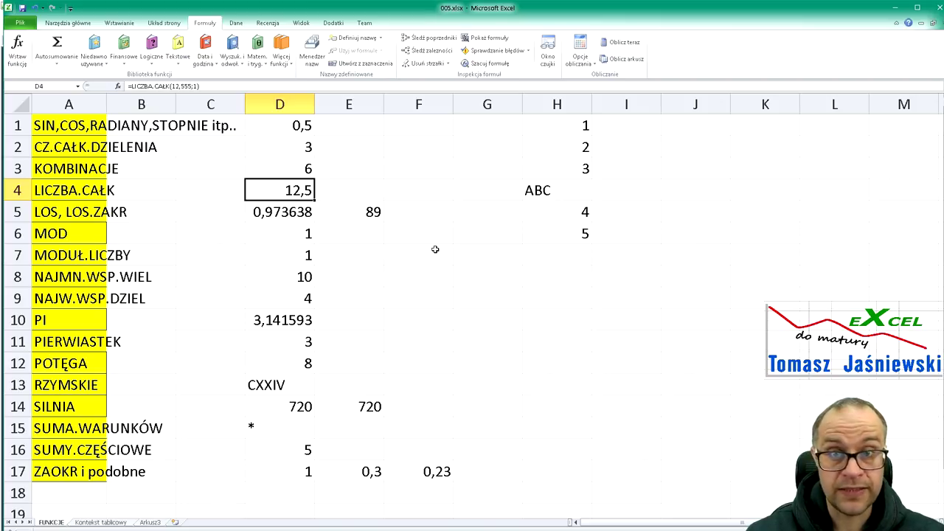
Change the number in D4's formula from 12,555 to 12,599.
{"action": "key", "text": "F2"}
{"action": "key", "text": "Left"}
{"action": "key", "text": "Left"}
{"action": "key", "text": "Left"}
{"action": "key", "text": "BackSpace"}
{"action": "key", "text": "BackSpace"}
{"action": "type", "text": "99"}
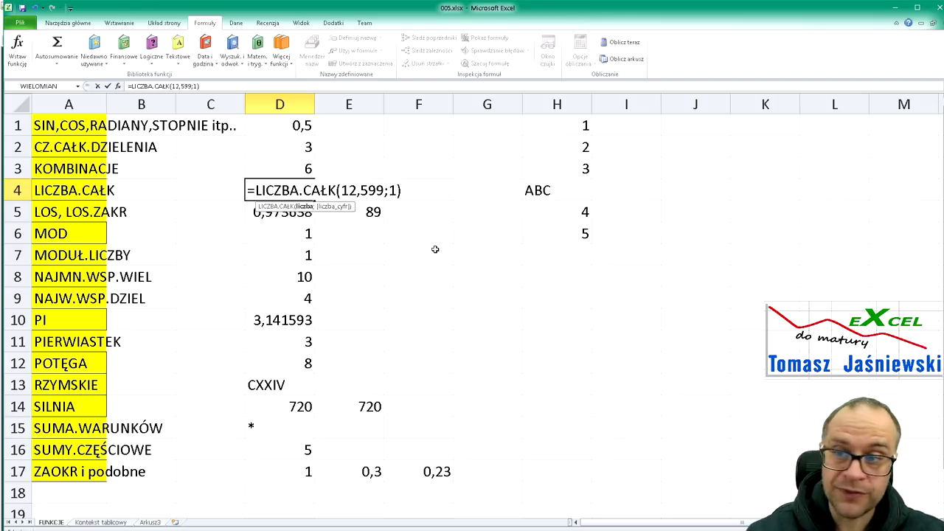
{"action": "key", "text": "Return"}
{"action": "key", "text": "Up"}
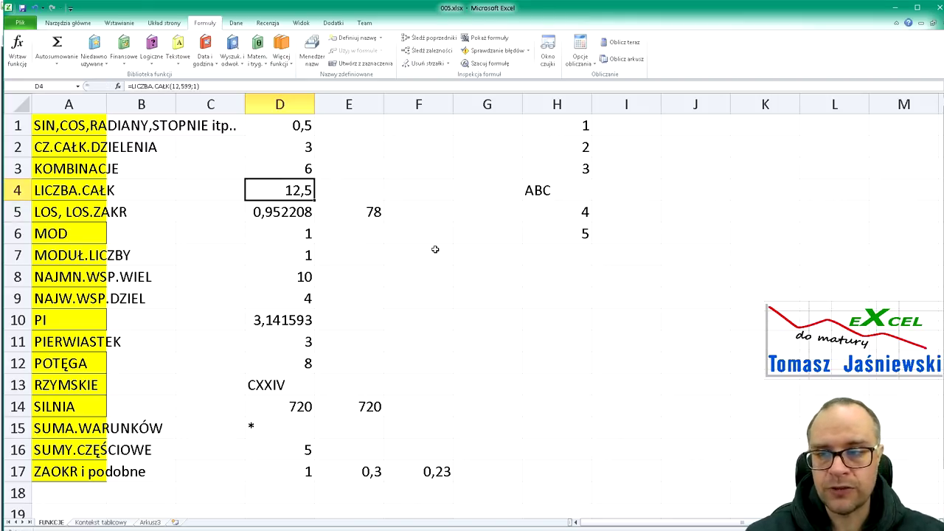
{"action": "key", "text": "Home"}
{"action": "key", "text": "Down"}
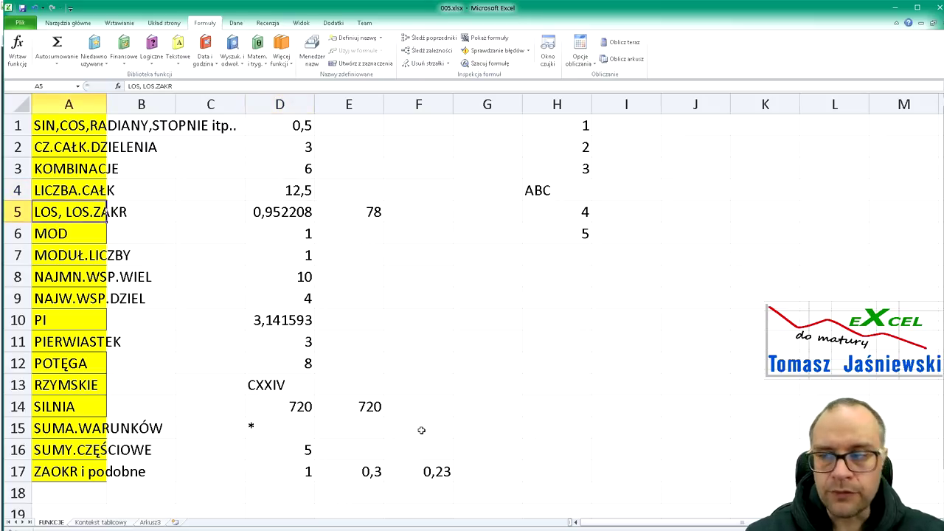
Re-enter the =LOS() formula in D5 and recalculate the random values with F9.
{"action": "key", "text": "Right"}
{"action": "key", "text": "Left"}
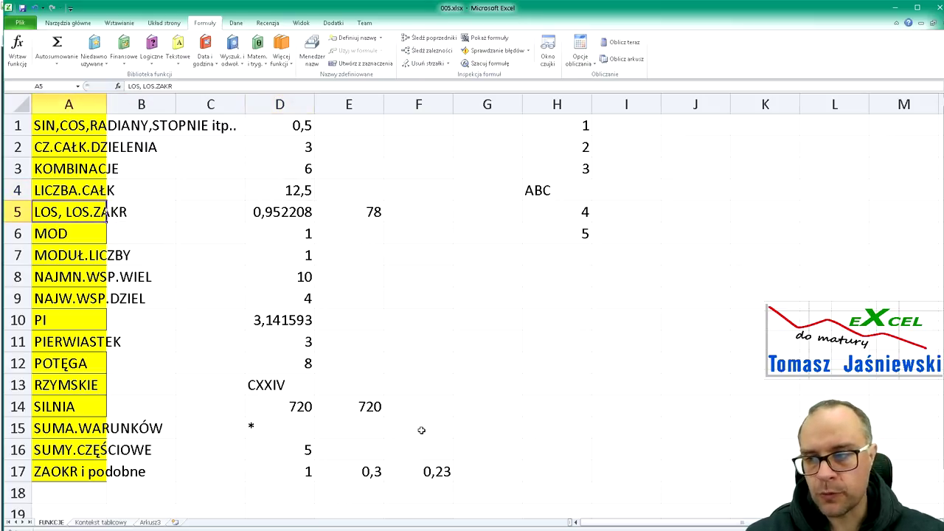
{"action": "key", "text": "Right"}
{"action": "key", "text": "Right"}
{"action": "key", "text": "Right"}
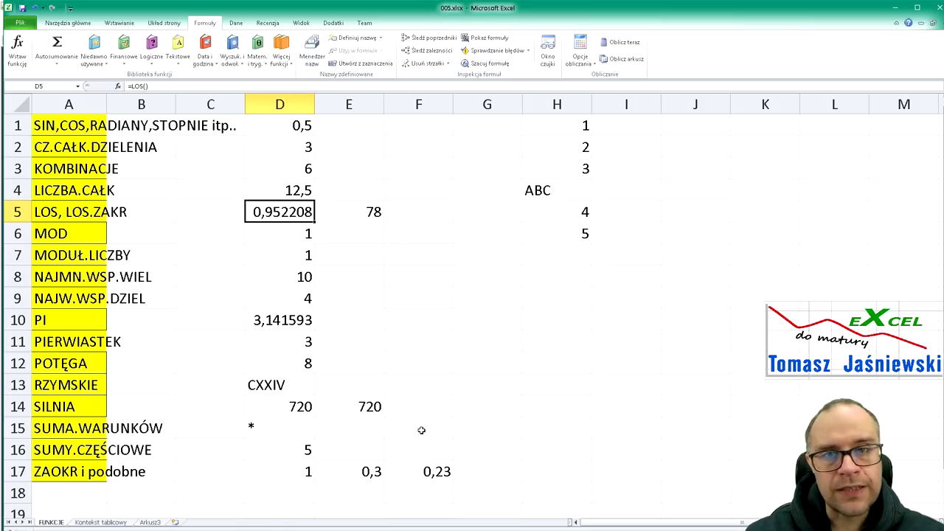
{"action": "key", "text": "F2"}
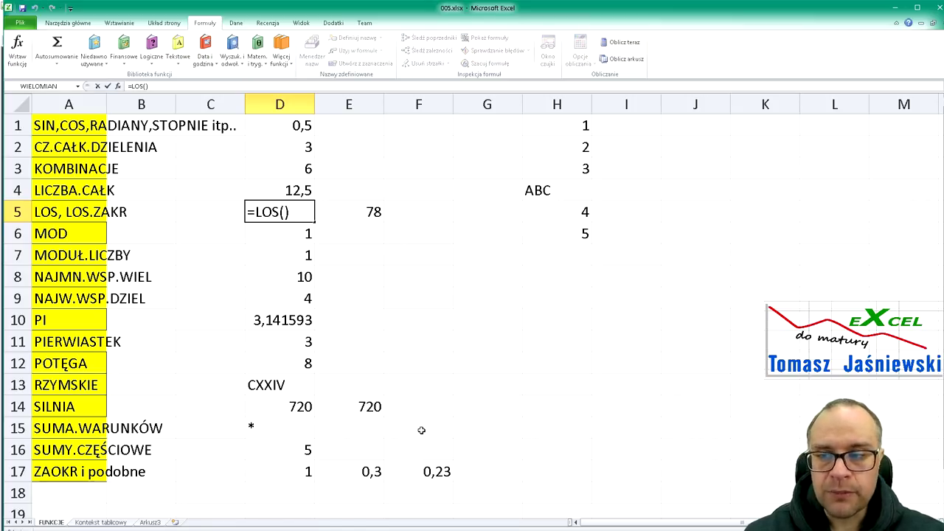
{"action": "key", "text": "Return"}
{"action": "key", "text": "Up"}
{"action": "key", "text": "Right"}
{"action": "key", "text": "Right"}
{"action": "key", "text": "Right"}
{"action": "key", "text": "Left"}
{"action": "key", "text": "F9"}
{"action": "key", "text": "F9"}
{"action": "key", "text": "F9"}
{"action": "key", "text": "F9"}
{"action": "key", "text": "F9"}
{"action": "key", "text": "F9"}
{"action": "key", "text": "F9"}
{"action": "key", "text": "F9"}
{"action": "key", "text": "F9"}
{"action": "key", "text": "F9"}
{"action": "key", "text": "F9"}
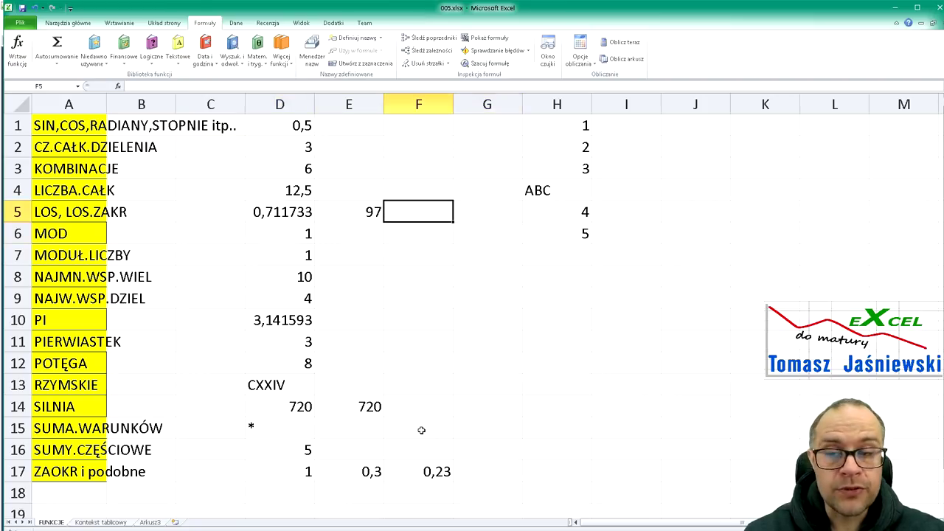
Re-enter =LOS.ZAKR(1;100) in E5 and recalculate the random numbers twice with F9.
{"action": "key", "text": "Left"}
{"action": "key", "text": "F2"}
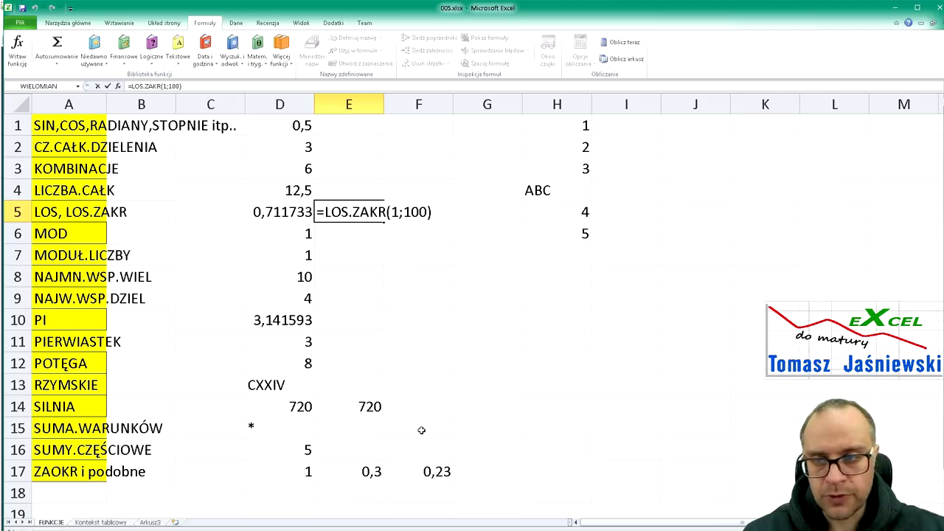
{"action": "key", "text": "Return"}
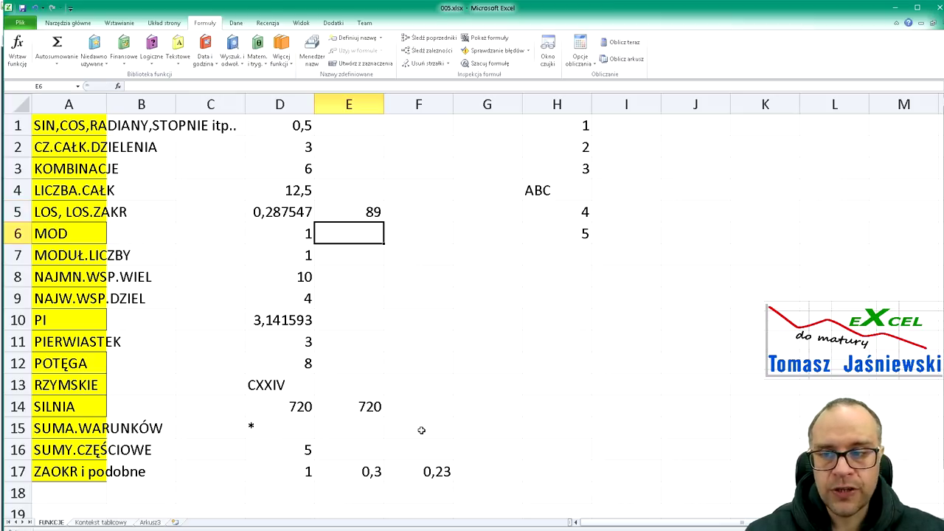
{"action": "key", "text": "Up"}
{"action": "key", "text": "Right"}
{"action": "key", "text": "F9"}
{"action": "key", "text": "F9"}
{"action": "key", "text": "F9"}
{"action": "key", "text": "F9"}
{"action": "key", "text": "F9"}
{"action": "key", "text": "F9"}
{"action": "key", "text": "F9"}
{"action": "key", "text": "F9"}
{"action": "key", "text": "F9"}
{"action": "key", "text": "F9"}
{"action": "key", "text": "F9"}
{"action": "key", "text": "F9"}
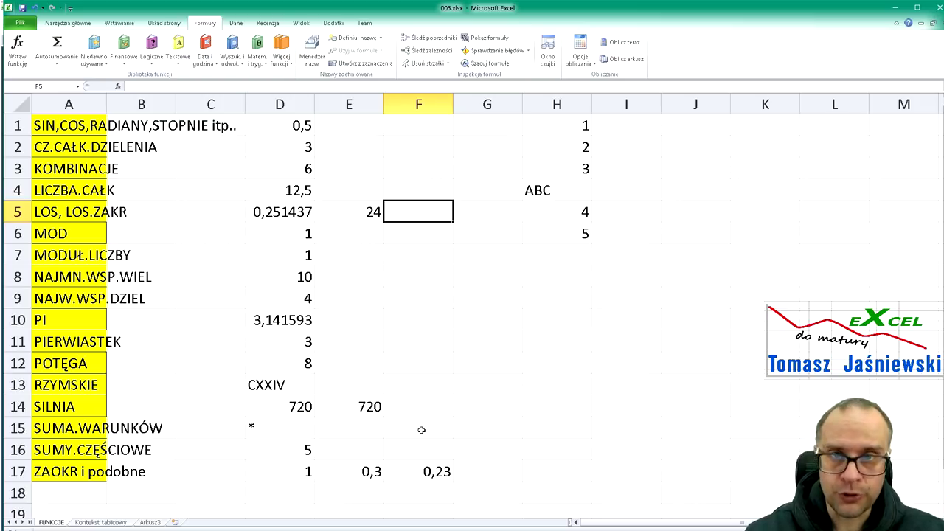
{"action": "key", "text": "F9"}
{"action": "key", "text": "F9"}
{"action": "key", "text": "F9"}
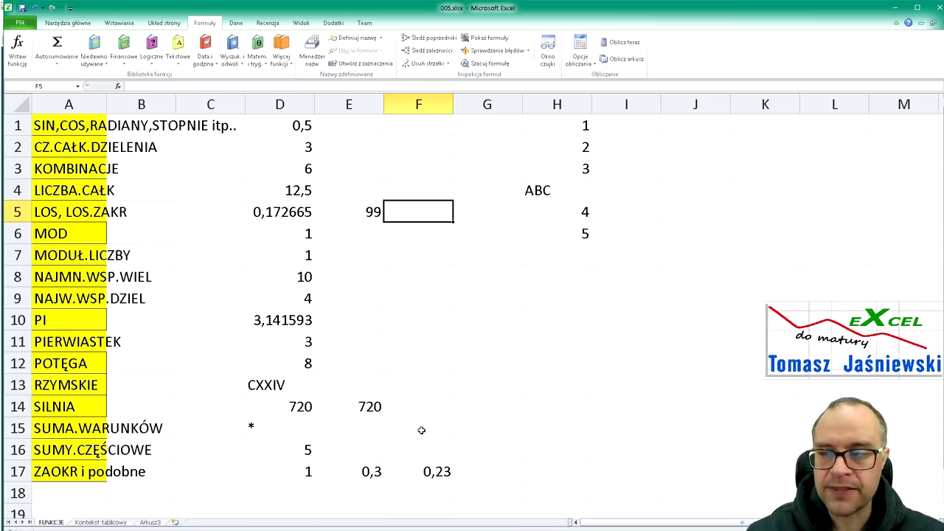
Compare the LOS formula in D5 with the LOS.ZAKR(1;100) formula in E5.
{"action": "key", "text": "Left"}
{"action": "key", "text": "Left"}
{"action": "key", "text": "Right"}
{"action": "key", "text": "Left"}
{"action": "key", "text": "Right"}
{"action": "key", "text": "Left"}
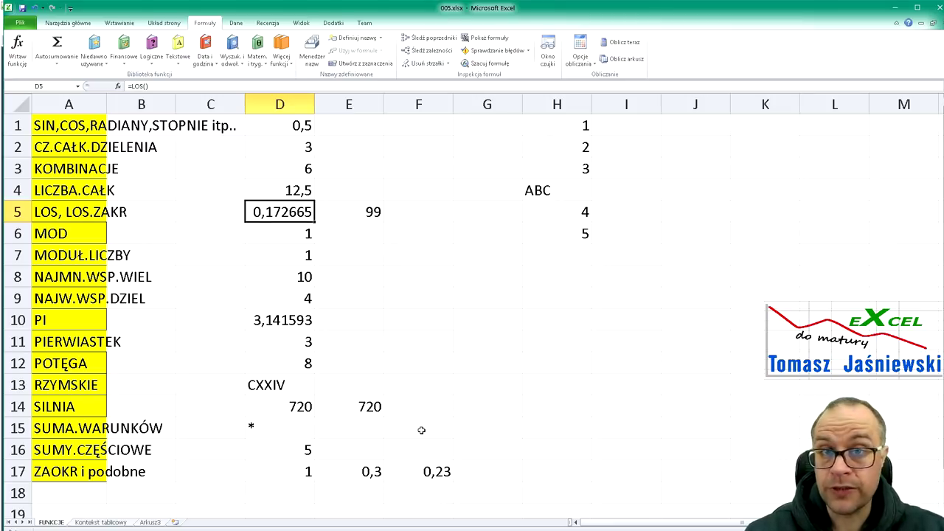
{"action": "key", "text": "Right"}
{"action": "key", "text": "Left"}
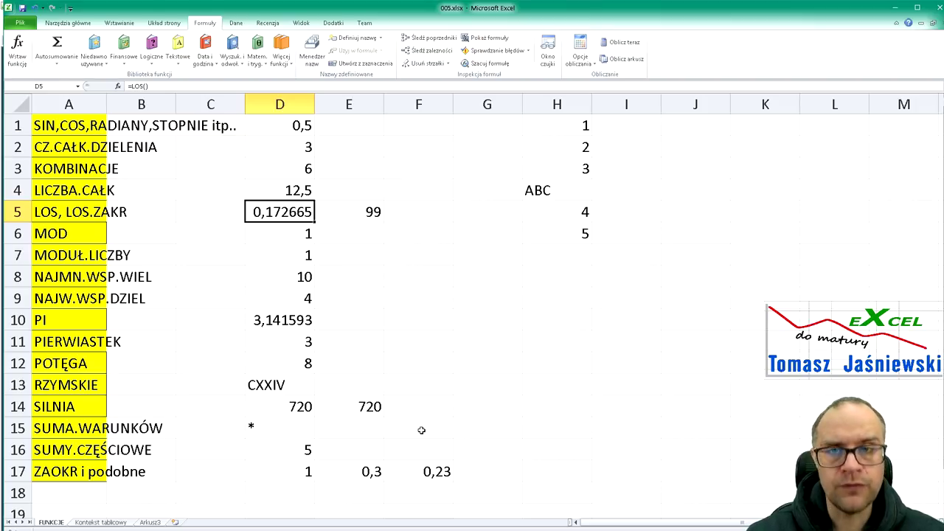
{"action": "key", "text": "Right"}
{"action": "key", "text": "Left"}
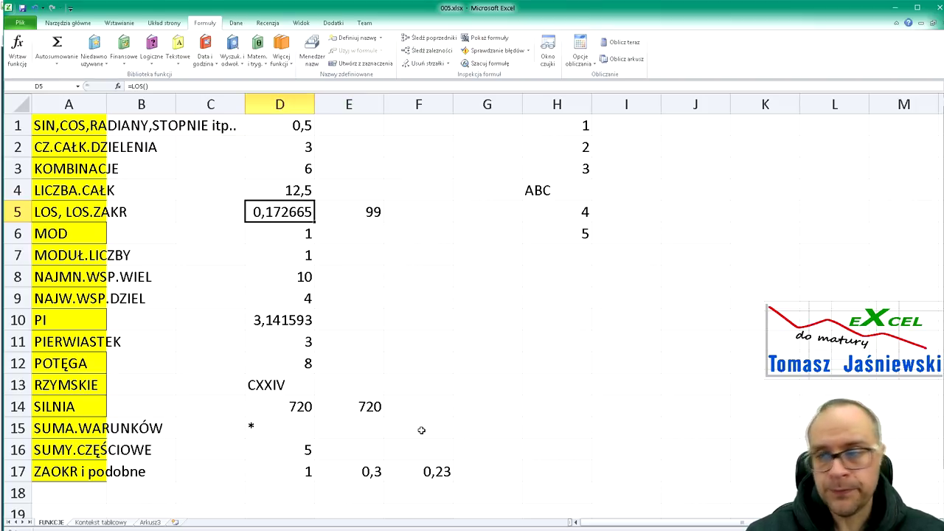
{"action": "key", "text": "Right"}
{"action": "key", "text": "Left"}
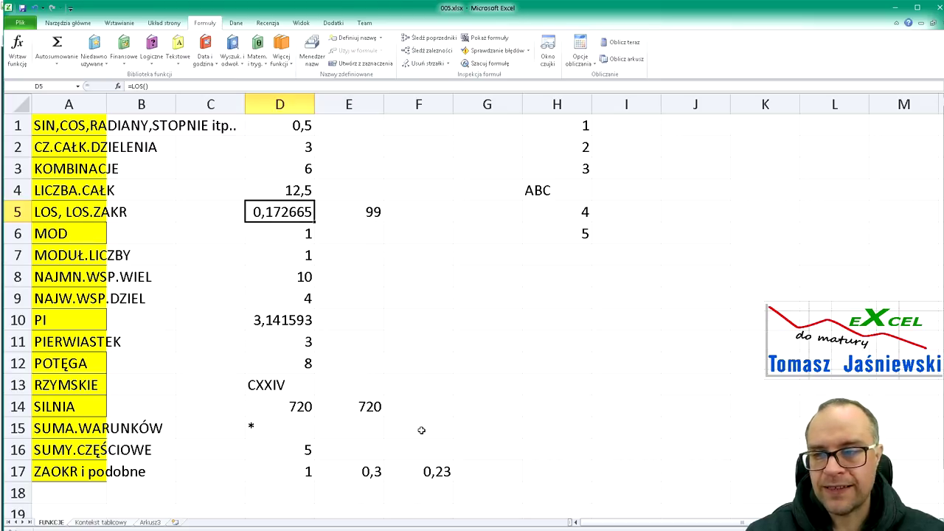
{"action": "key", "text": "Right"}
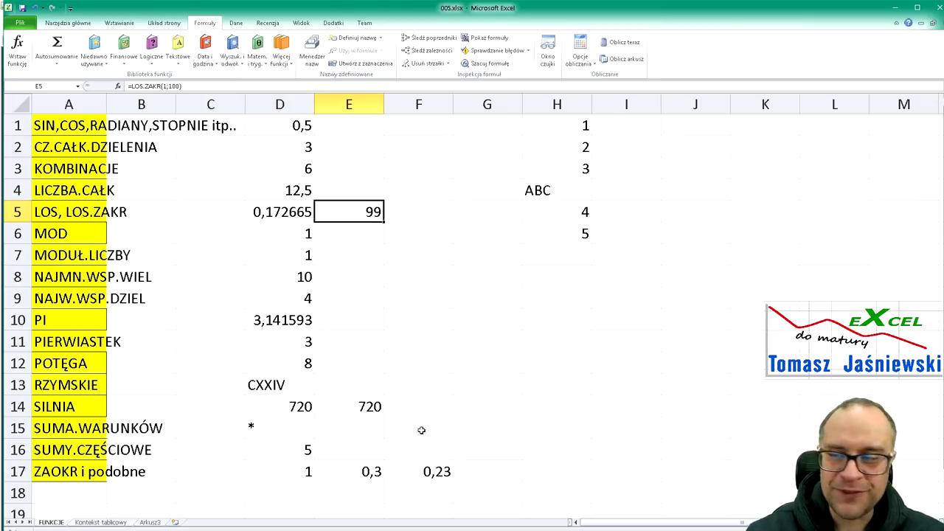
{"action": "key", "text": "Left"}
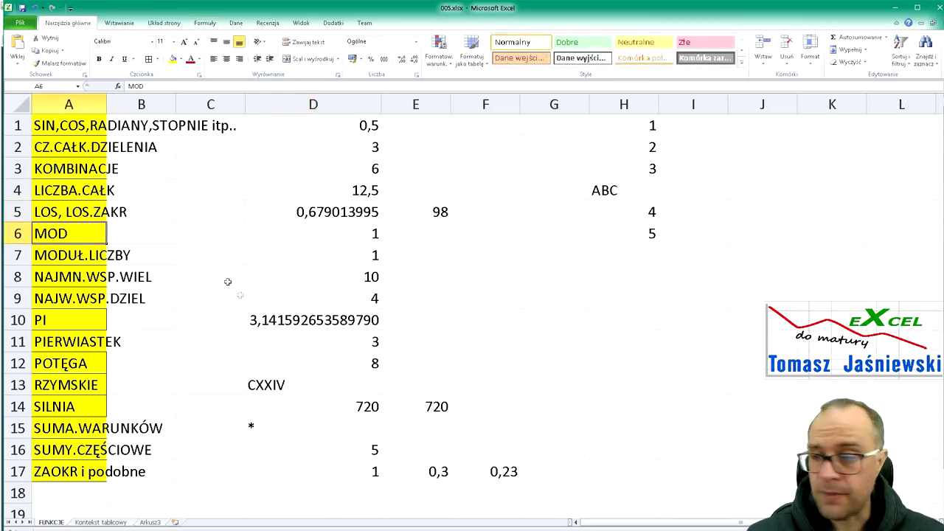
{"action": "left_click", "coordinate": [323, 242]}
{"action": "key", "text": "F2"}
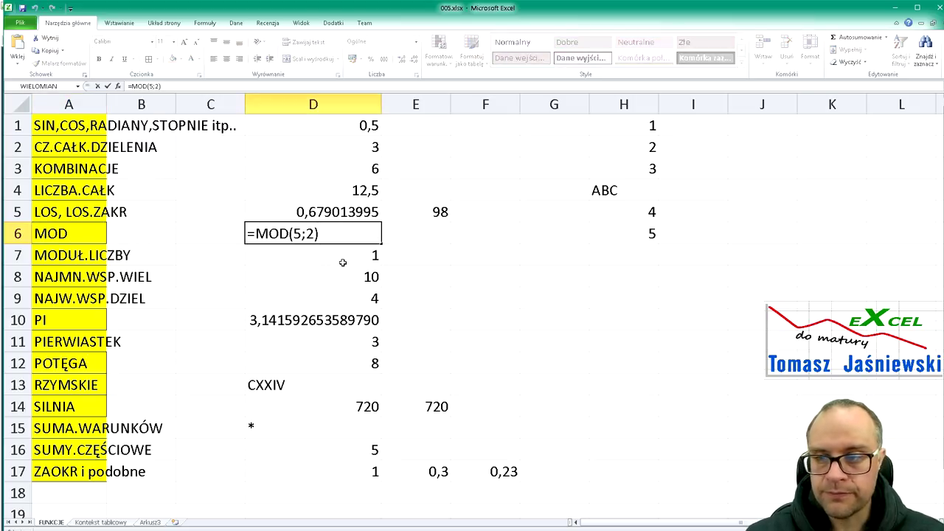
{"action": "key", "text": "Return"}
{"action": "key", "text": "Left"}
{"action": "key", "text": "Left"}
{"action": "key", "text": "Left"}
{"action": "key", "text": "Right"}
{"action": "key", "text": "Right"}
{"action": "key", "text": "Right"}
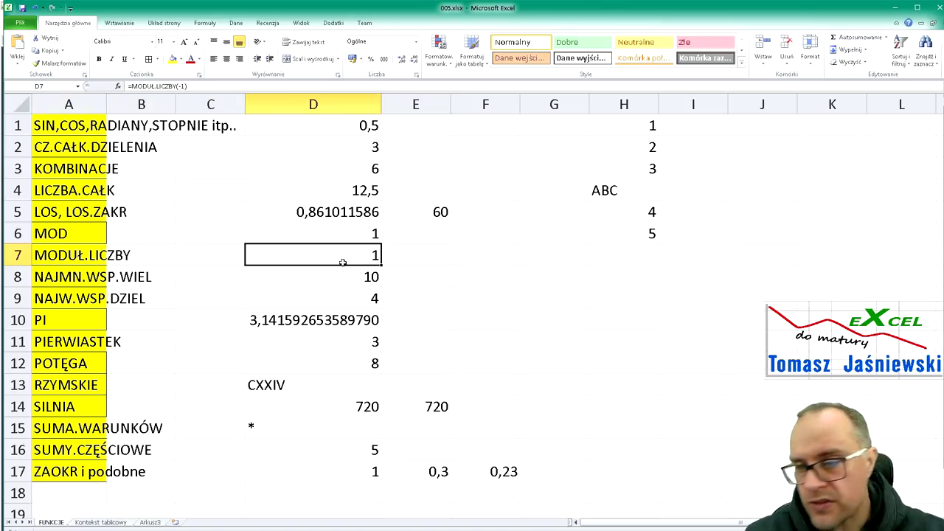
{"action": "key", "text": "F2"}
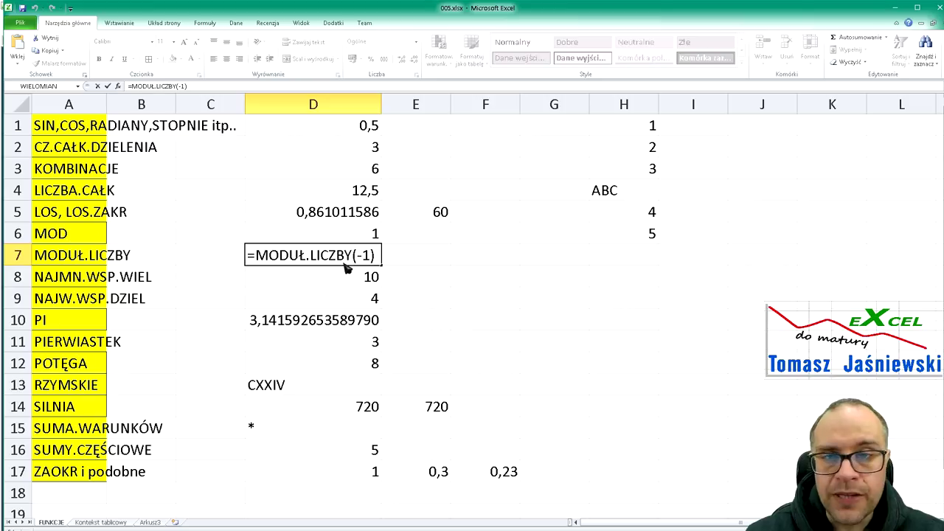
{"action": "key", "text": "Return"}
{"action": "key", "text": "Left"}
{"action": "key", "text": "Left"}
{"action": "key", "text": "Left"}
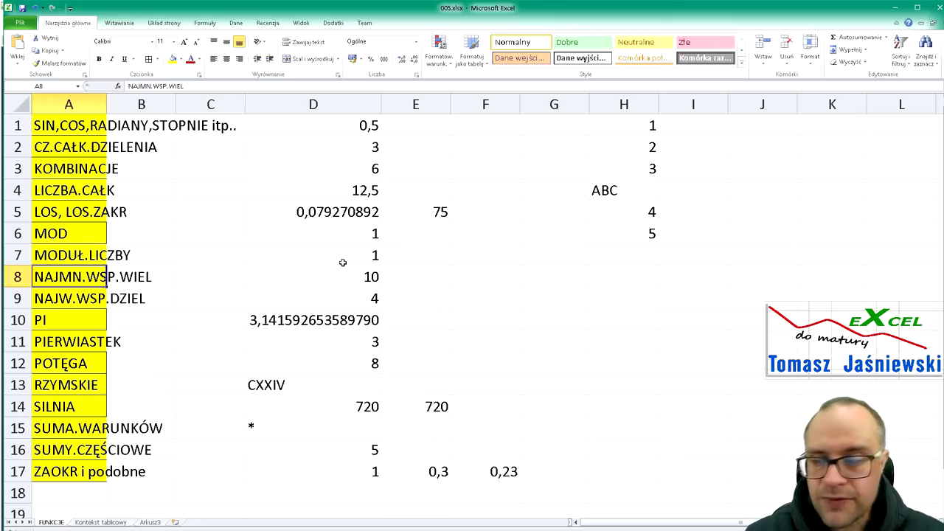
{"action": "key", "text": "Down"}
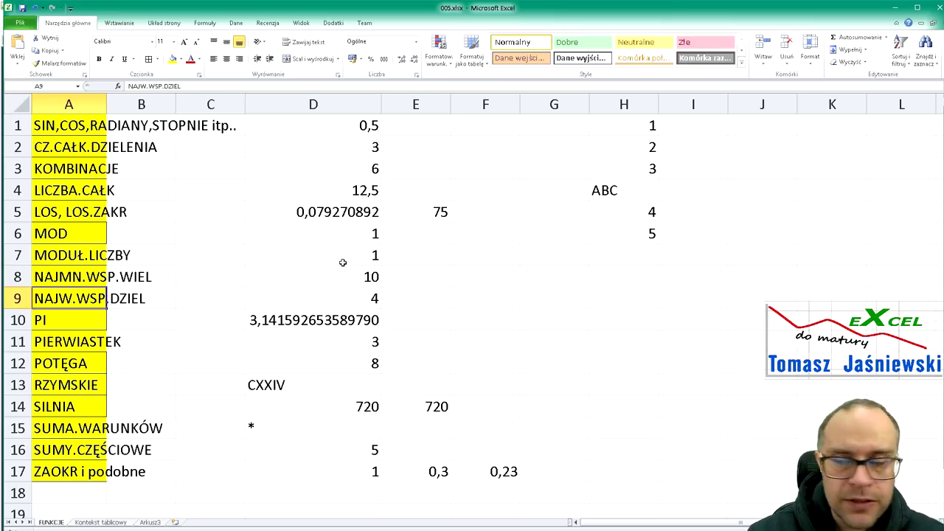
{"action": "key", "text": "Up"}
{"action": "key", "text": "Right"}
{"action": "key", "text": "Right"}
{"action": "key", "text": "Right"}
{"action": "key", "text": "F2"}
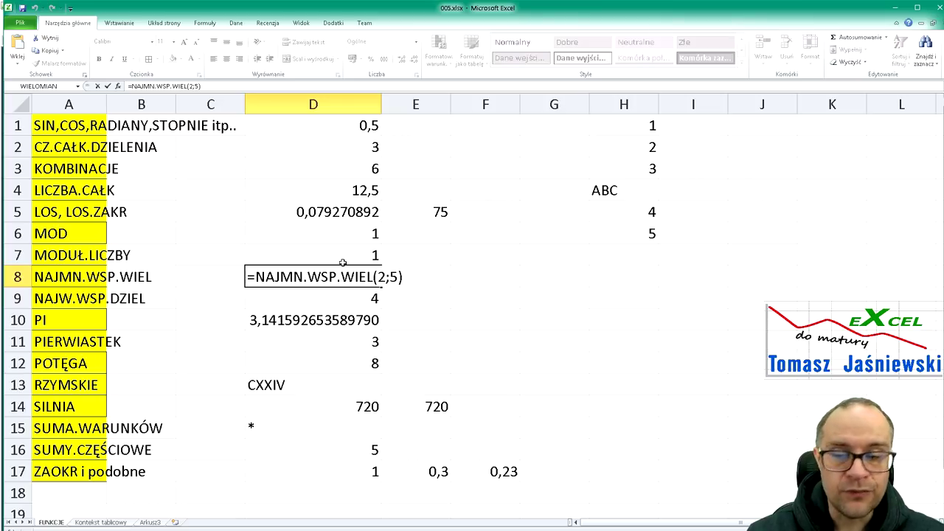
{"action": "key", "text": "Return"}
{"action": "key", "text": "Down"}
{"action": "key", "text": "Up"}
{"action": "key", "text": "F2"}
{"action": "key", "text": "Return"}
{"action": "key", "text": "Up"}
{"action": "key", "text": "Up"}
{"action": "key", "text": "Down"}
{"action": "key", "text": "Down"}
{"action": "key", "text": "Home"}
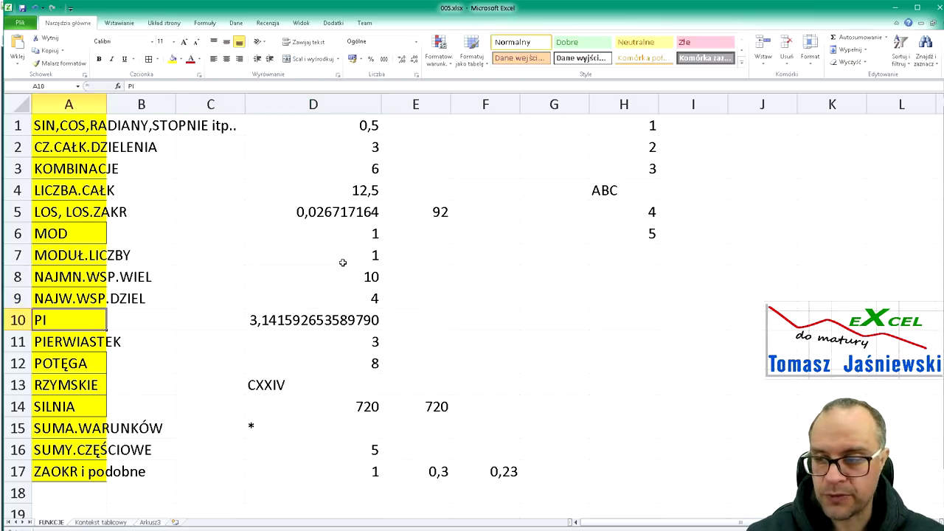
Re-enter the =PI() formula in D10.
{"action": "key", "text": "Right"}
{"action": "key", "text": "Right"}
{"action": "key", "text": "Right"}
{"action": "key", "text": "F2"}
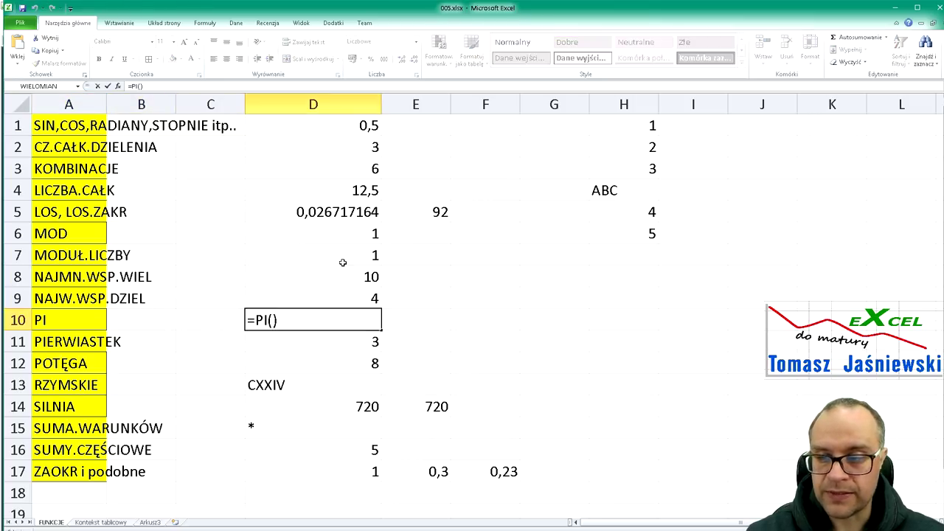
{"action": "key", "text": "Return"}
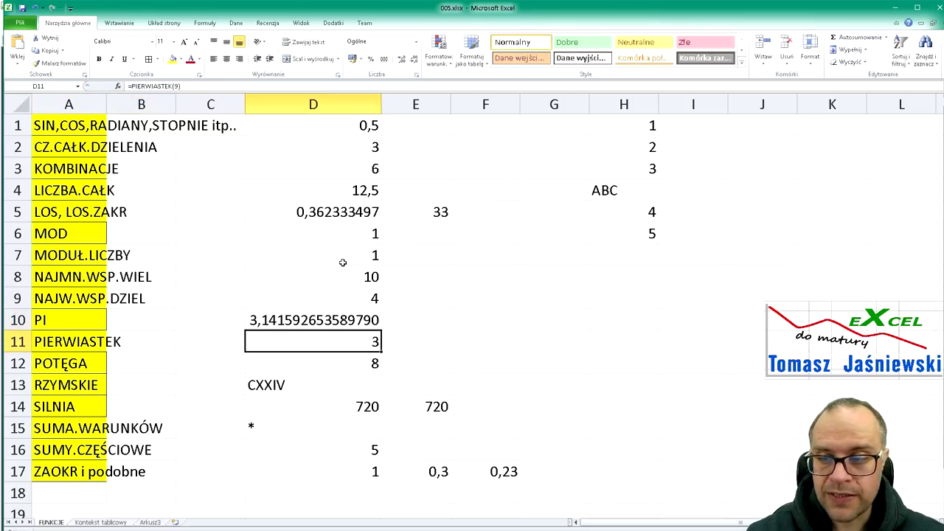
{"action": "key", "text": "Up"}
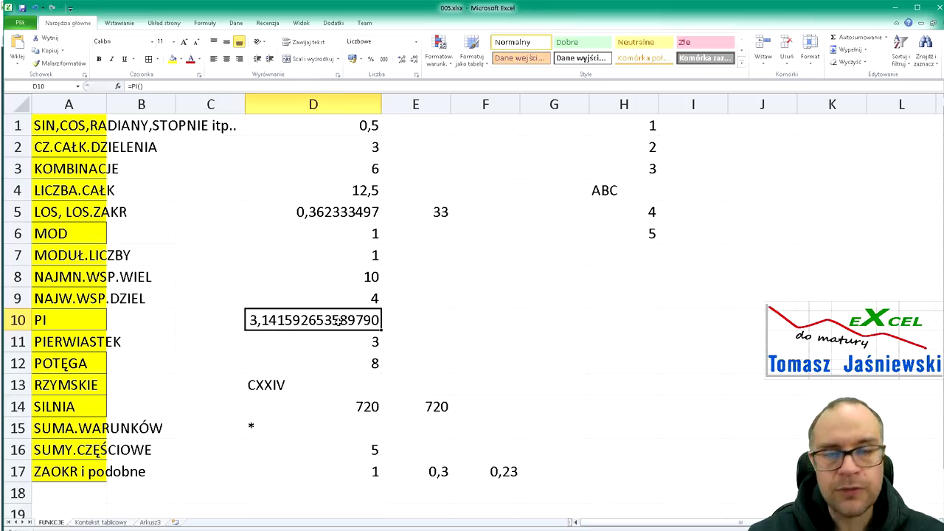
Adjust D10's decimal places until pi displays as 3,141593.
{"action": "left_click", "coordinate": [402, 61]}
{"action": "left_click", "coordinate": [402, 61]}
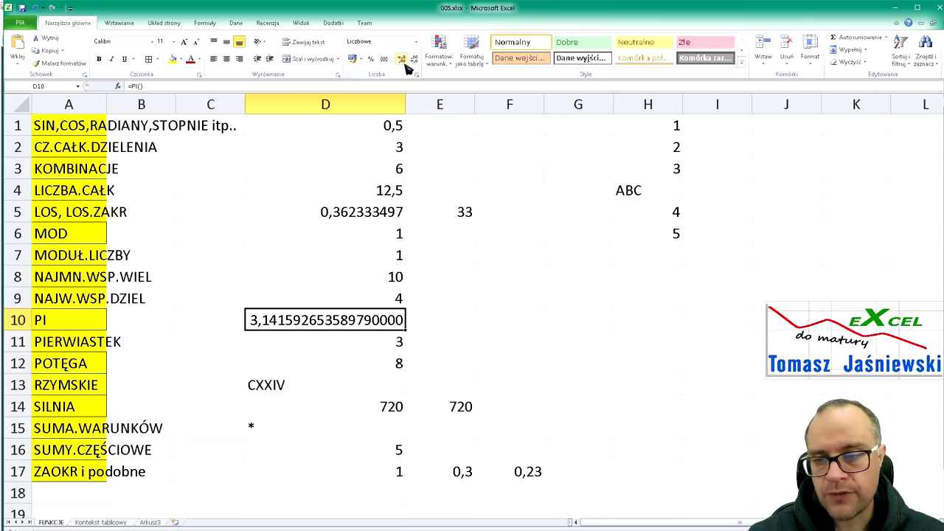
{"action": "left_click", "coordinate": [415, 61]}
{"action": "left_click", "coordinate": [415, 61]}
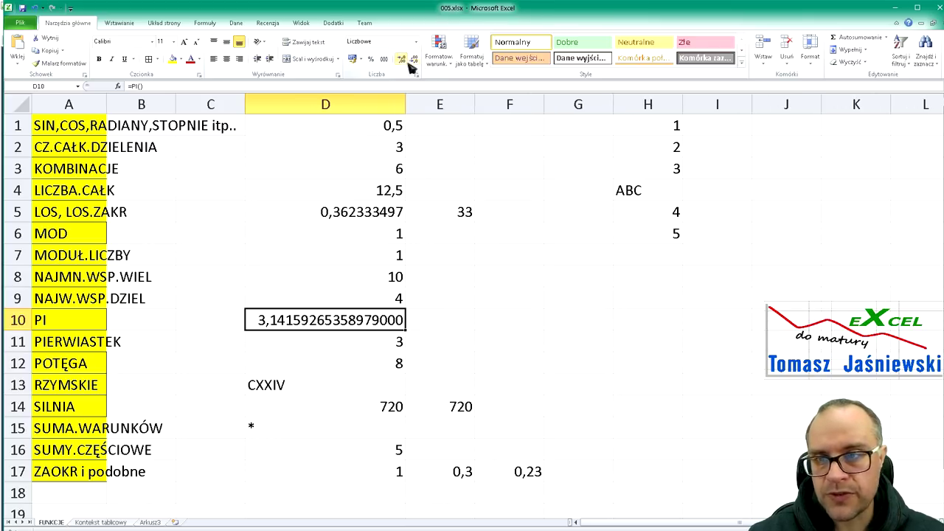
{"action": "left_click", "coordinate": [402, 60]}
{"action": "left_click", "coordinate": [402, 61]}
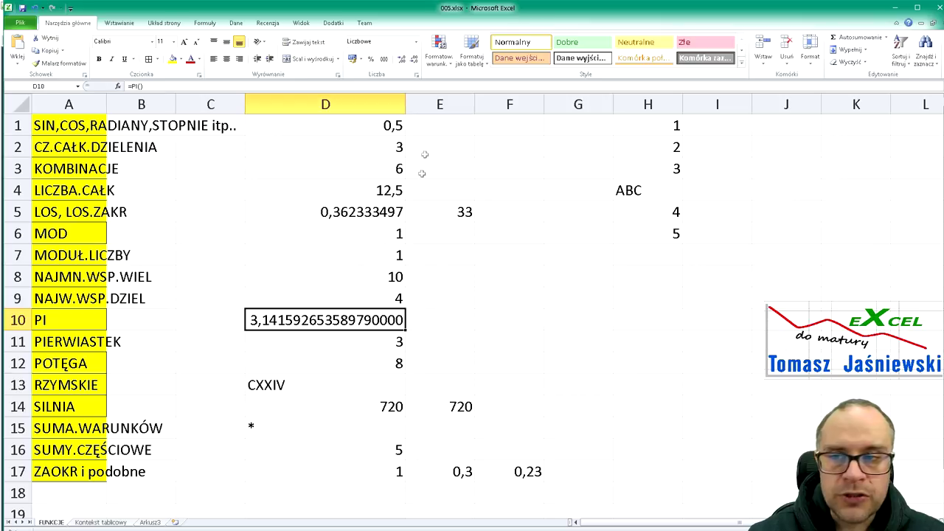
{"action": "left_click", "coordinate": [416, 59]}
{"action": "left_click", "coordinate": [415, 59]}
{"action": "left_click", "coordinate": [416, 59]}
{"action": "left_click", "coordinate": [415, 59]}
{"action": "left_click", "coordinate": [415, 61]}
{"action": "left_click", "coordinate": [415, 61]}
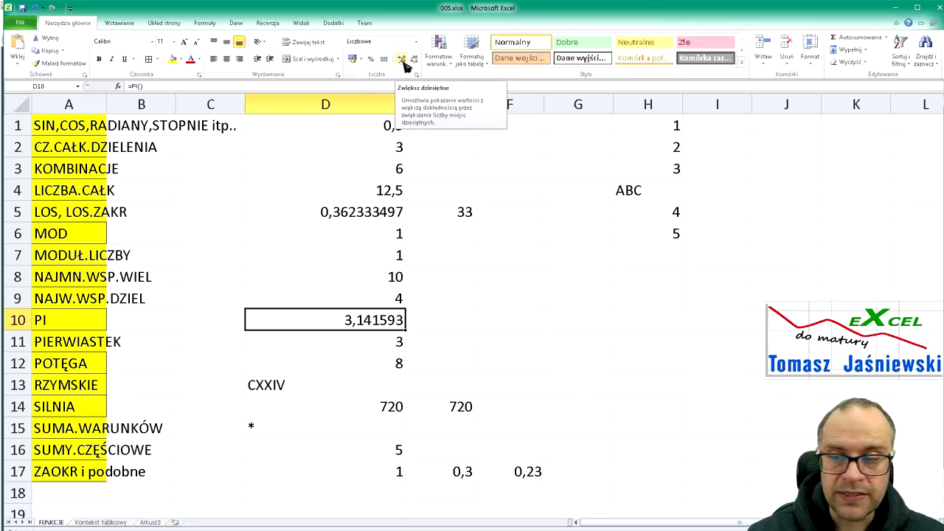
{"action": "left_click", "coordinate": [88, 342]}
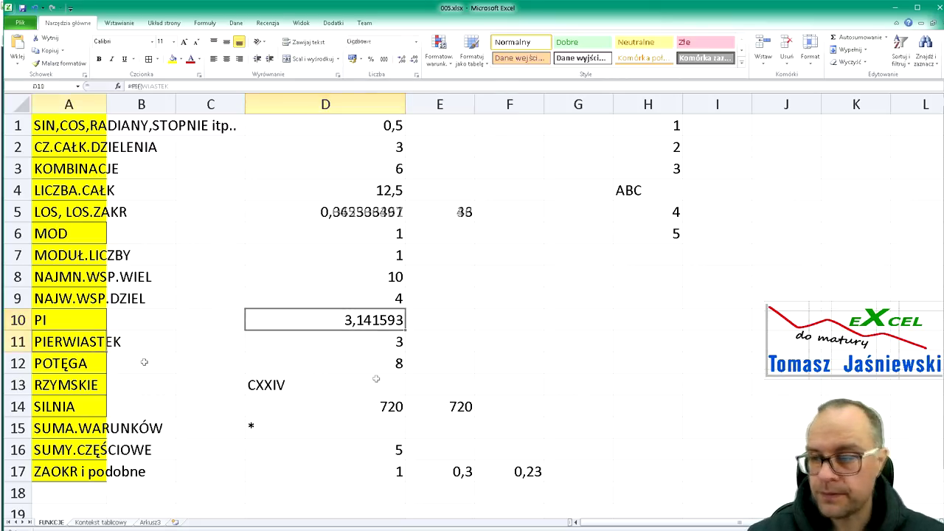
Re-enter the PIERWIASTEK(9) formula in D11 and the POTĘGA(2;3) formula in D12.
{"action": "key", "text": "Right"}
{"action": "key", "text": "Right"}
{"action": "key", "text": "Right"}
{"action": "key", "text": "F2"}
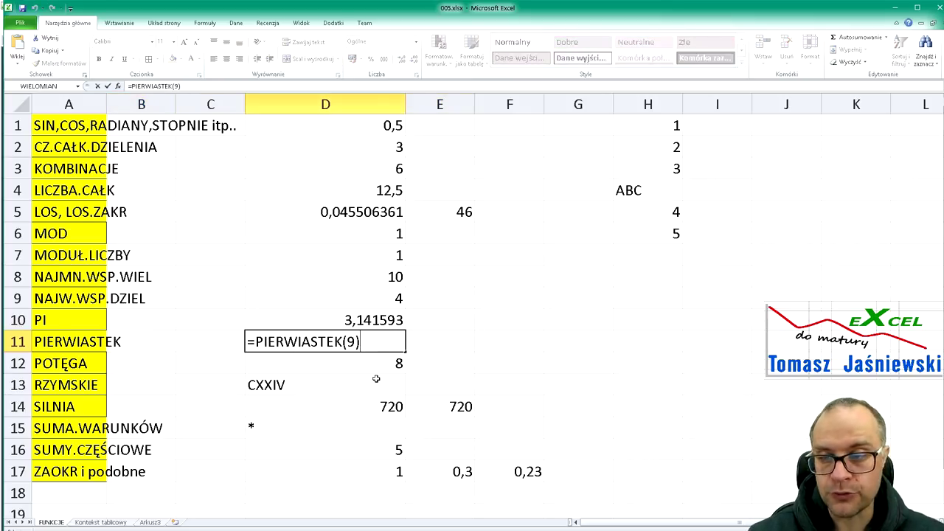
{"action": "key", "text": "Return"}
{"action": "key", "text": "Up"}
{"action": "key", "text": "Left"}
{"action": "key", "text": "Down"}
{"action": "key", "text": "Right"}
{"action": "key", "text": "Right"}
{"action": "key", "text": "Right"}
{"action": "key", "text": "F2"}
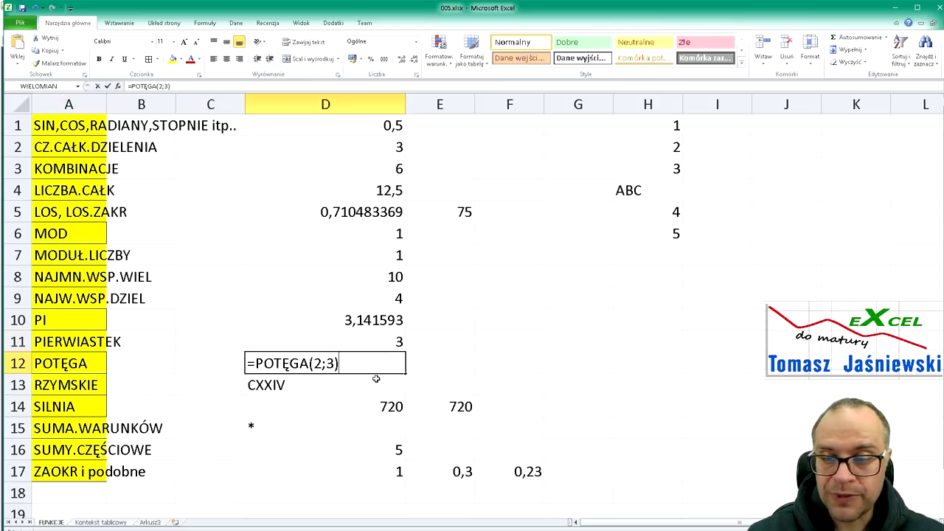
{"action": "key", "text": "Return"}
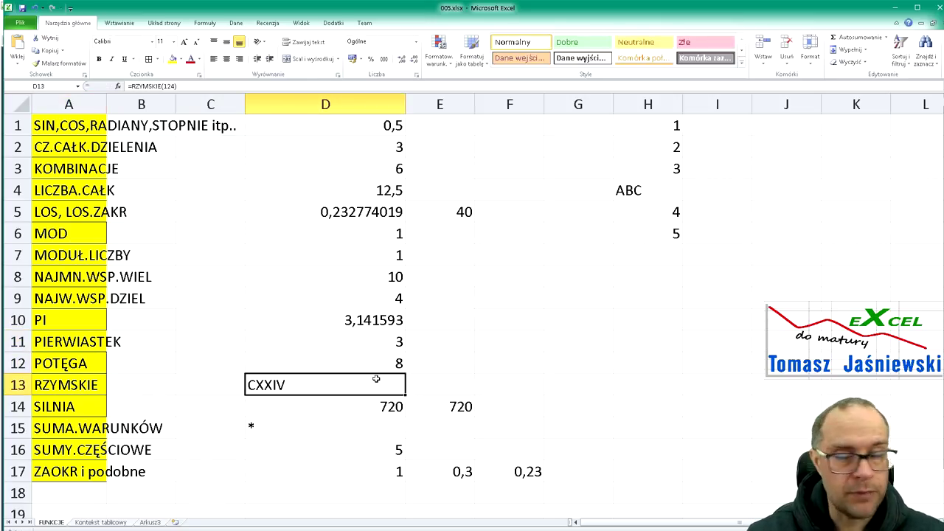
{"action": "key", "text": "Left"}
{"action": "key", "text": "Left"}
{"action": "key", "text": "Left"}
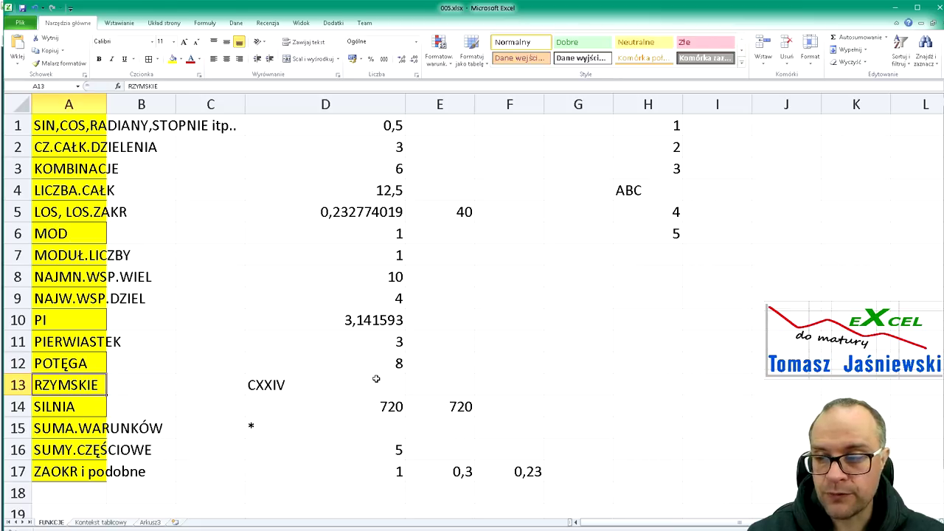
Re-enter =RZYMSKIE(124) in D13, confirming it returns CXXIV.
{"action": "key", "text": "Right"}
{"action": "key", "text": "Right"}
{"action": "key", "text": "Right"}
{"action": "key", "text": "F2"}
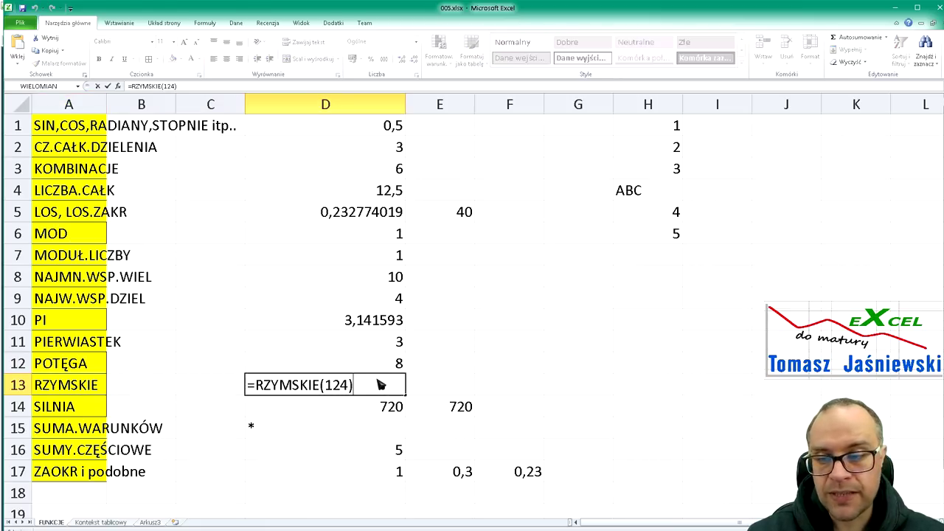
{"action": "key", "text": "Return"}
{"action": "key", "text": "Up"}
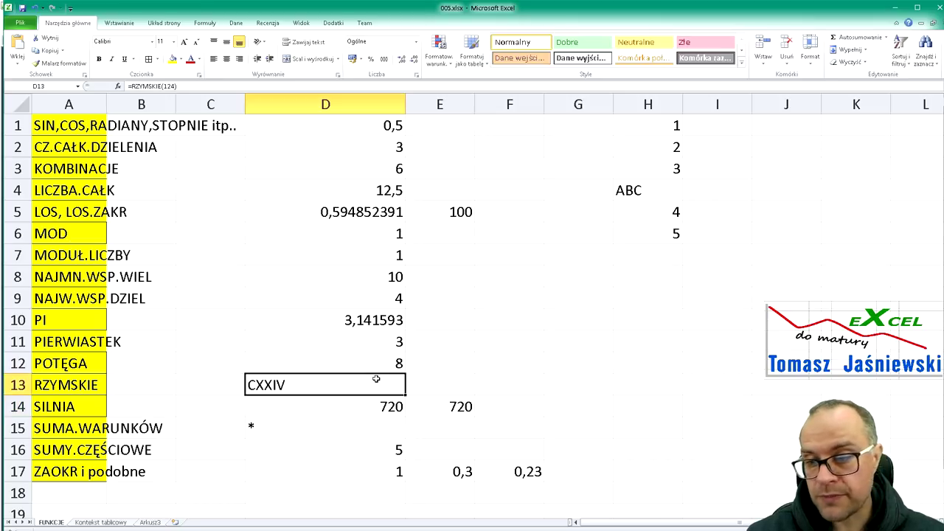
{"action": "key", "text": "F2"}
{"action": "key", "text": "Return"}
{"action": "key", "text": "Up"}
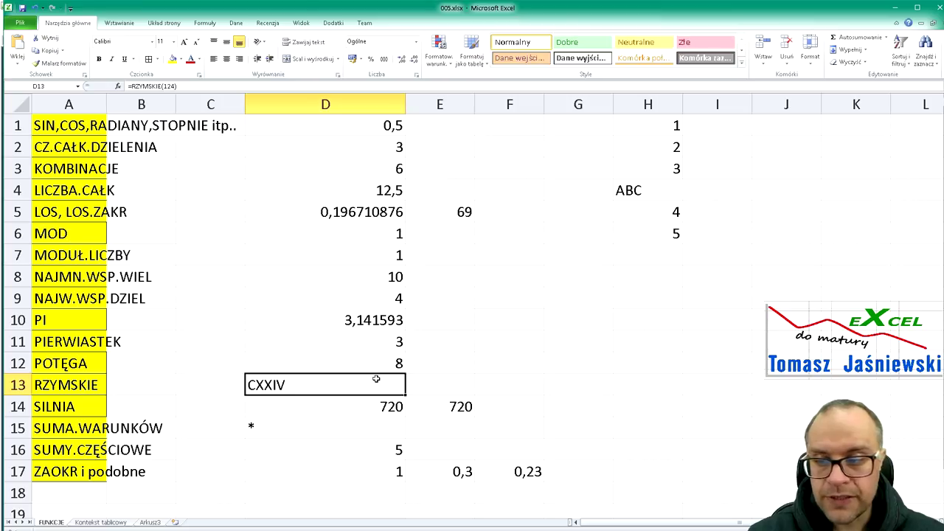
{"action": "key", "text": "Left"}
{"action": "key", "text": "Down"}
{"action": "key", "text": "Down"}
{"action": "key", "text": "Left"}
{"action": "key", "text": "Up"}
{"action": "key", "text": "Left"}
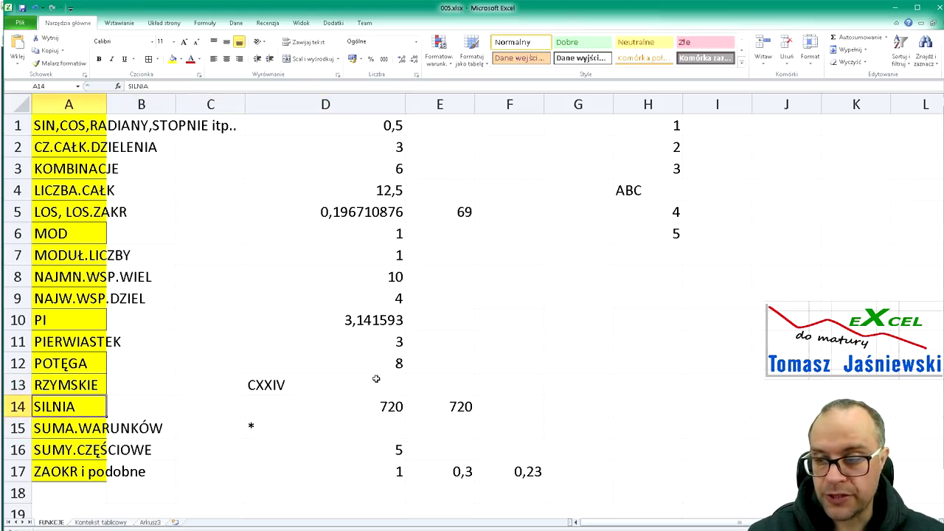
{"action": "key", "text": "Right"}
{"action": "key", "text": "Right"}
{"action": "key", "text": "Right"}
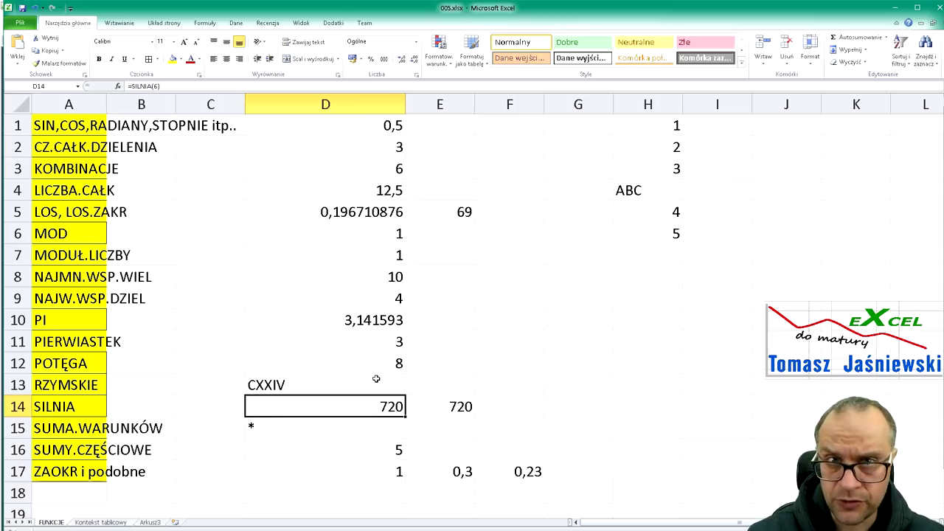
{"action": "key", "text": "F2"}
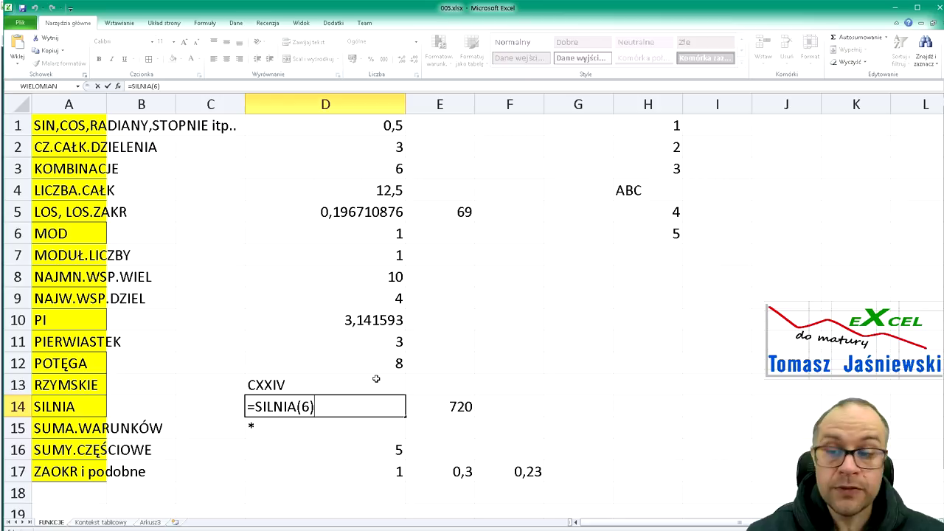
{"action": "key", "text": "Return"}
{"action": "key", "text": "Up"}
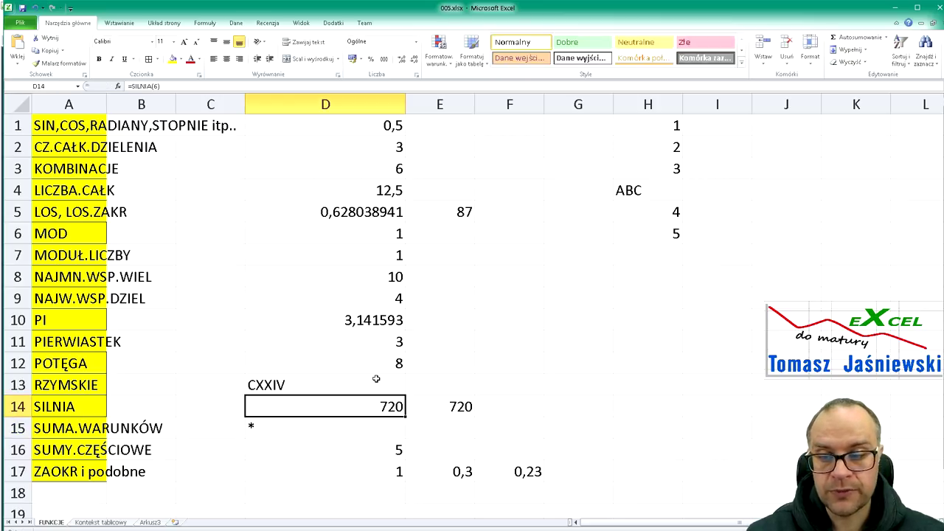
{"action": "key", "text": "Right"}
{"action": "key", "text": "F2"}
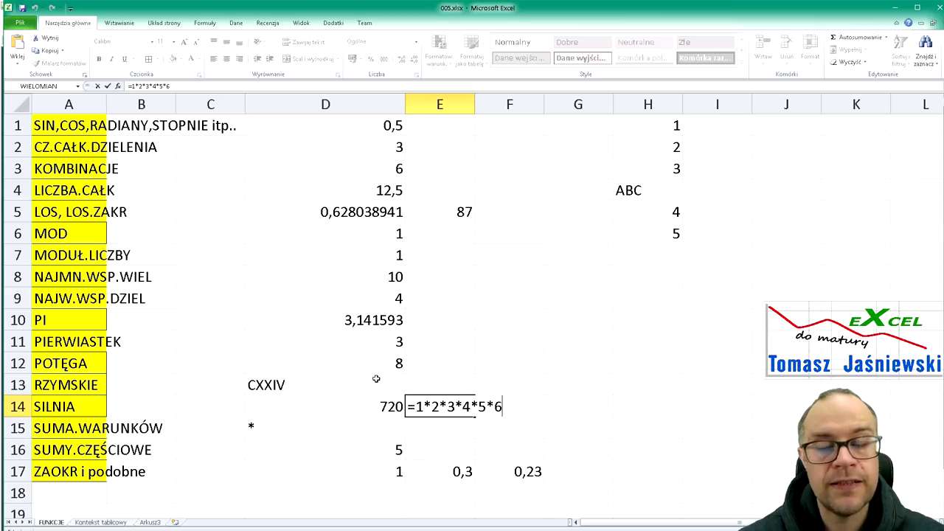
{"action": "key", "text": "Return"}
{"action": "key", "text": "Up"}
{"action": "key", "text": "Left"}
{"action": "key", "text": "Left"}
{"action": "key", "text": "Left"}
{"action": "key", "text": "Left"}
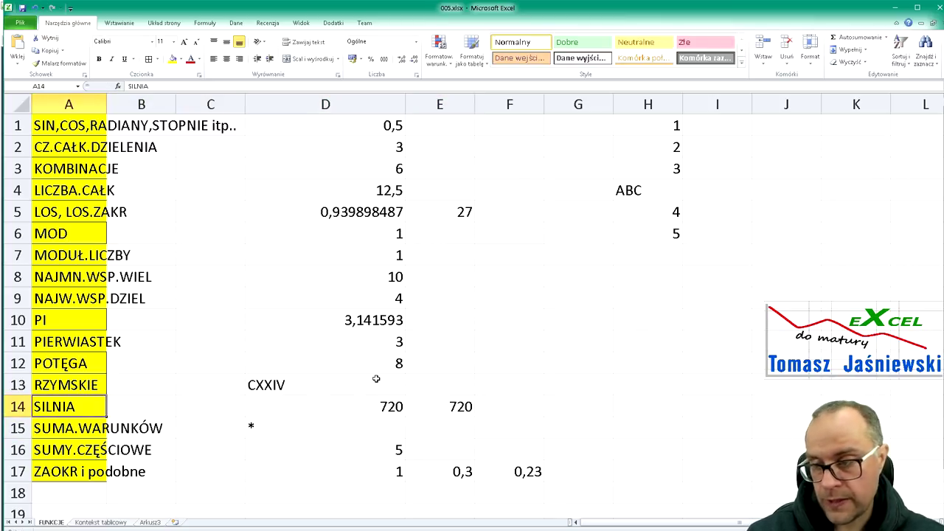
{"action": "key", "text": "Down"}
{"action": "key", "text": "Right"}
{"action": "key", "text": "Right"}
{"action": "key", "text": "Right"}
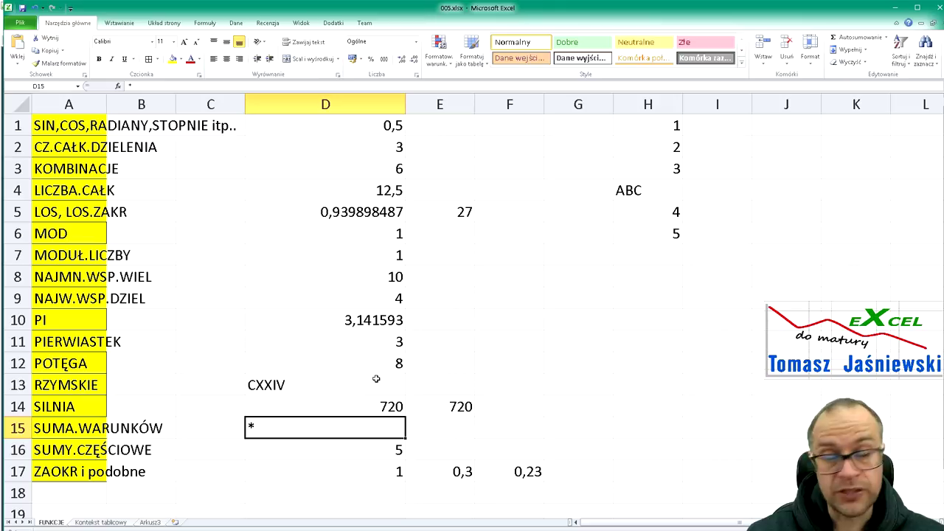
Delete the 2 and H1:H6 arguments from D16's SUMY.CZĘŚCIOWE formula.
{"action": "key", "text": "Left"}
{"action": "key", "text": "Left"}
{"action": "key", "text": "Left"}
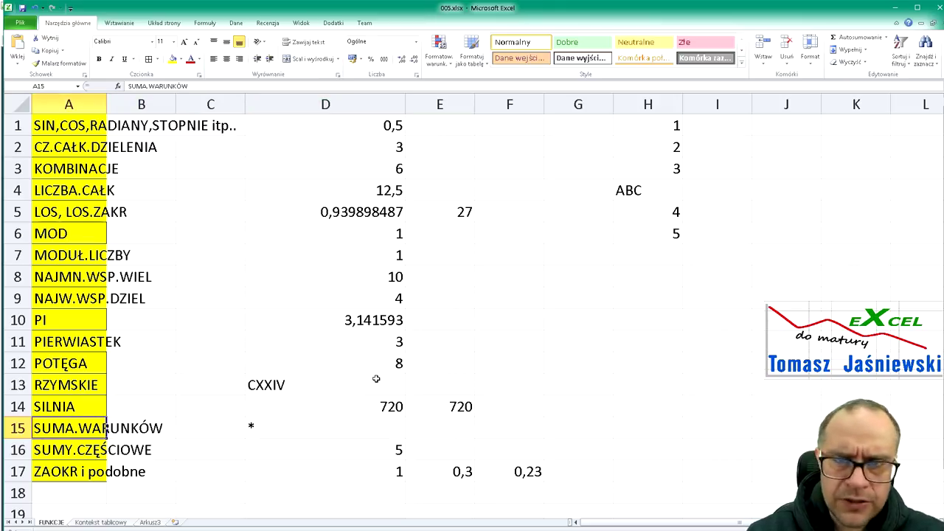
{"action": "key", "text": "Down"}
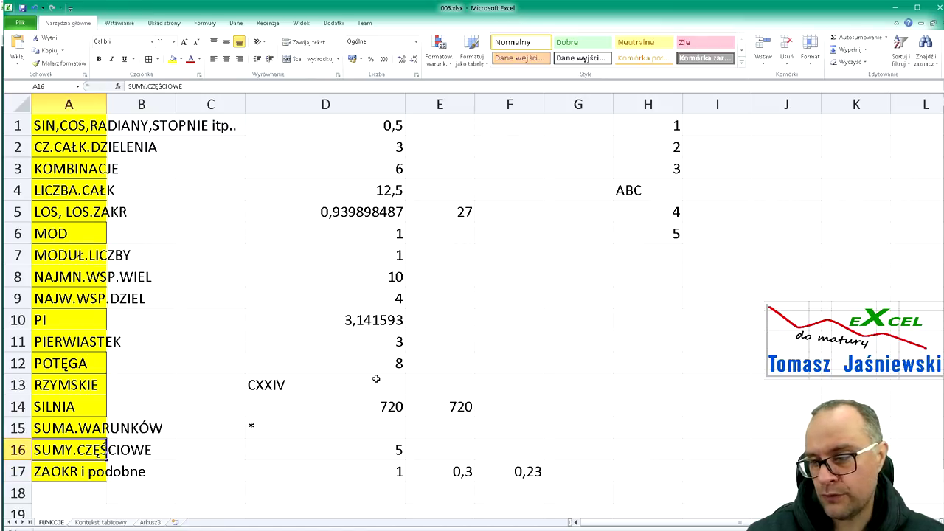
{"action": "key", "text": "Right"}
{"action": "key", "text": "Right"}
{"action": "key", "text": "Right"}
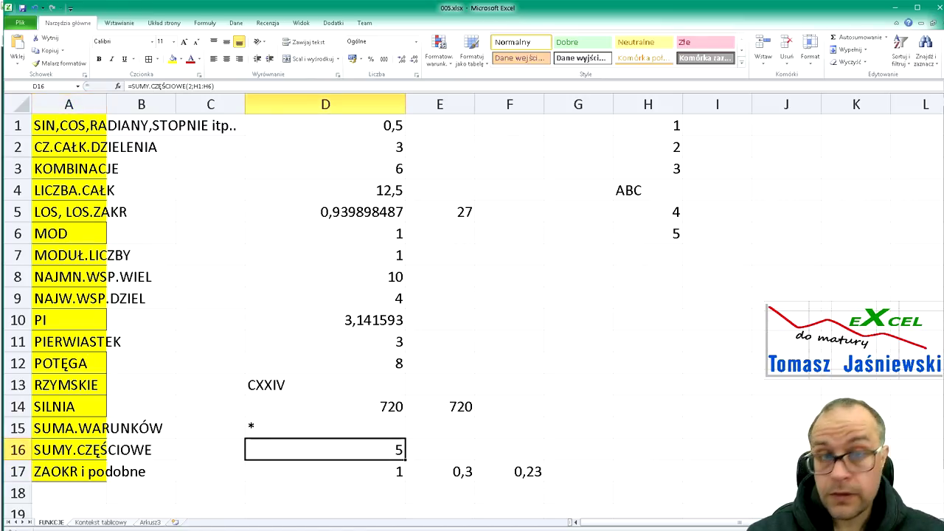
{"action": "key", "text": "F2"}
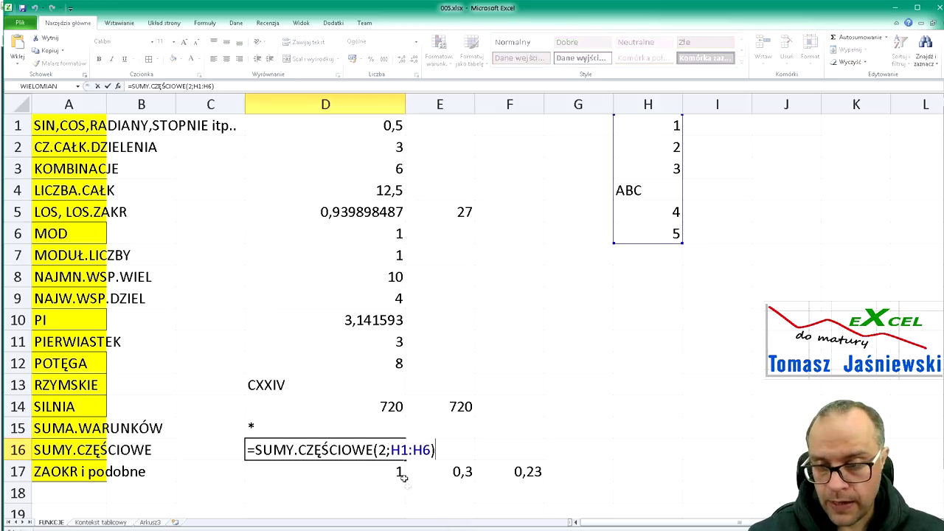
{"action": "left_click", "coordinate": [387, 452]}
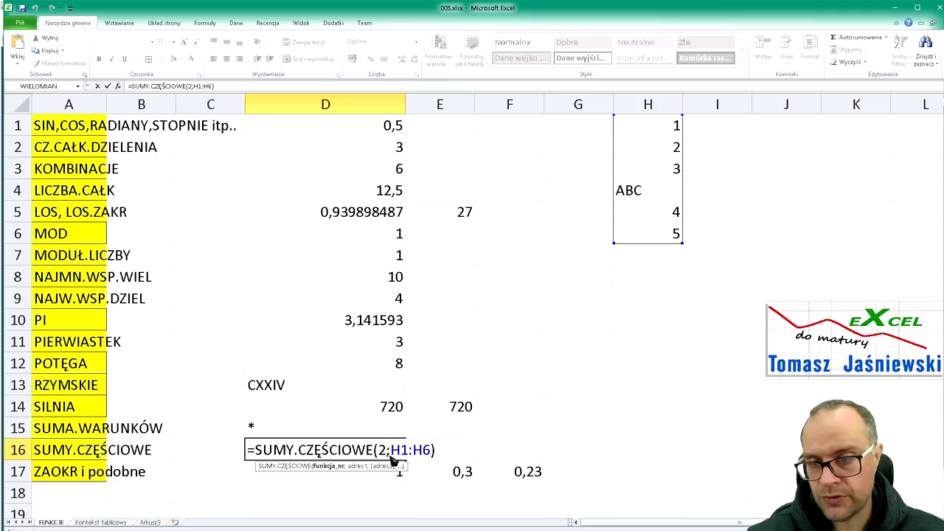
{"action": "scroll", "coordinate": [403, 392], "scroll_direction": "down", "scroll_amount": 3}
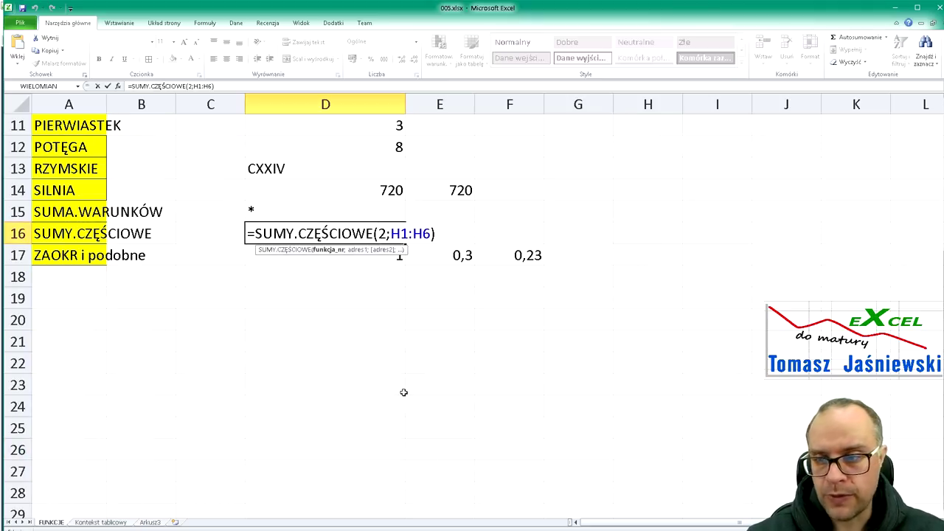
{"action": "key", "text": "BackSpace"}
{"action": "key", "text": "Delete"}
{"action": "key", "text": "Delete"}
{"action": "key", "text": "Delete"}
{"action": "key", "text": "Delete"}
{"action": "key", "text": "Delete"}
{"action": "key", "text": "Delete"}
{"action": "key", "text": "Delete"}
{"action": "key", "text": "BackSpace"}
Rebuild D16 as =SUMY.CZĘŚCIOWE(2;H1:H6) using function number 2 – ILE.LICZB.
{"action": "type", "text": "("}
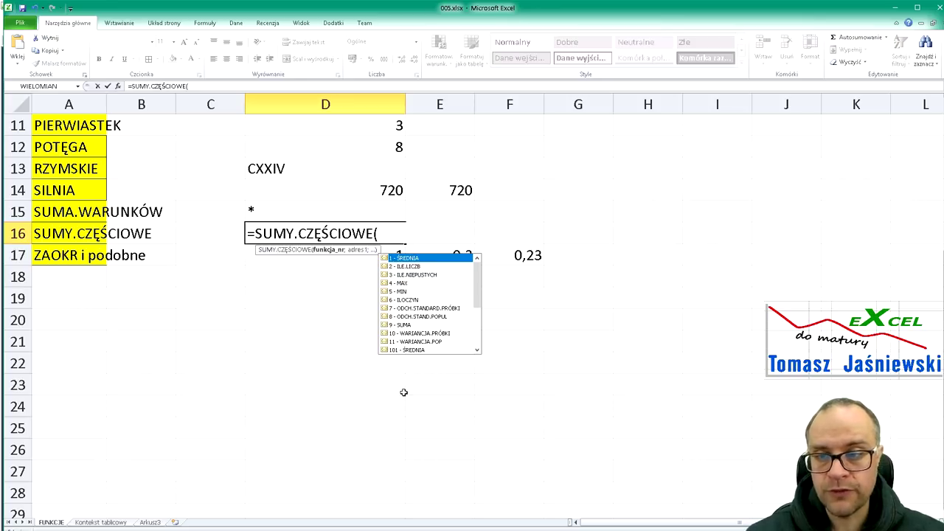
{"action": "key", "text": "Down"}
{"action": "key", "text": "Down"}
{"action": "key", "text": "Down"}
{"action": "key", "text": "Down"}
{"action": "key", "text": "Down"}
{"action": "key", "text": "Down"}
{"action": "key", "text": "Down"}
{"action": "key", "text": "Down"}
{"action": "key", "text": "Down"}
{"action": "key", "text": "Down"}
{"action": "key", "text": "Down"}
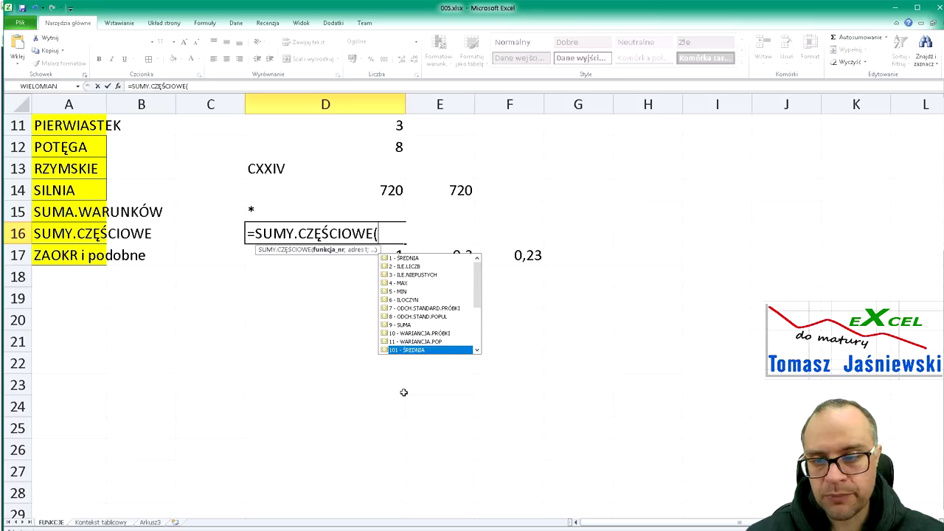
{"action": "key", "text": "Down"}
{"action": "key", "text": "Down"}
{"action": "key", "text": "Down"}
{"action": "key", "text": "Down"}
{"action": "key", "text": "Down"}
{"action": "key", "text": "Down"}
{"action": "key", "text": "Down"}
{"action": "key", "text": "Down"}
{"action": "key", "text": "Down"}
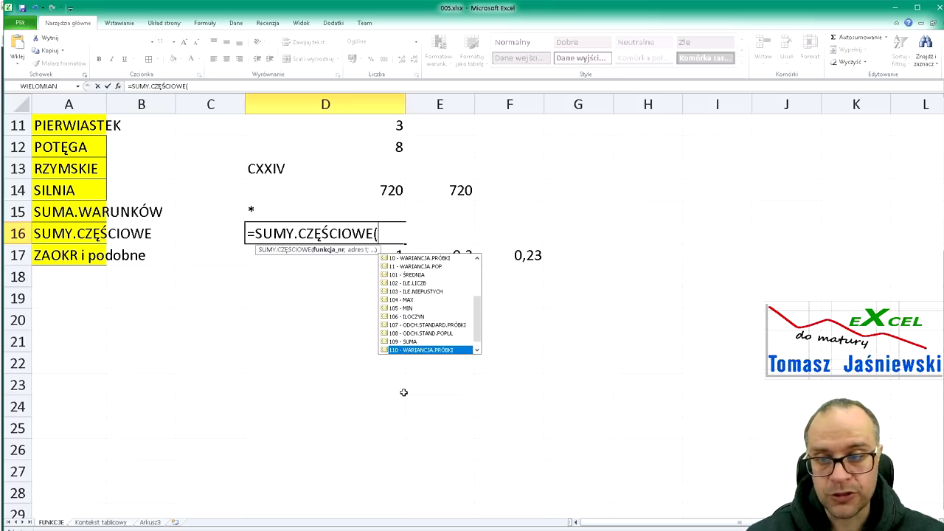
{"action": "key", "text": "Up"}
{"action": "key", "text": "Up"}
{"action": "key", "text": "Up"}
{"action": "key", "text": "Up"}
{"action": "key", "text": "Up"}
{"action": "key", "text": "Up"}
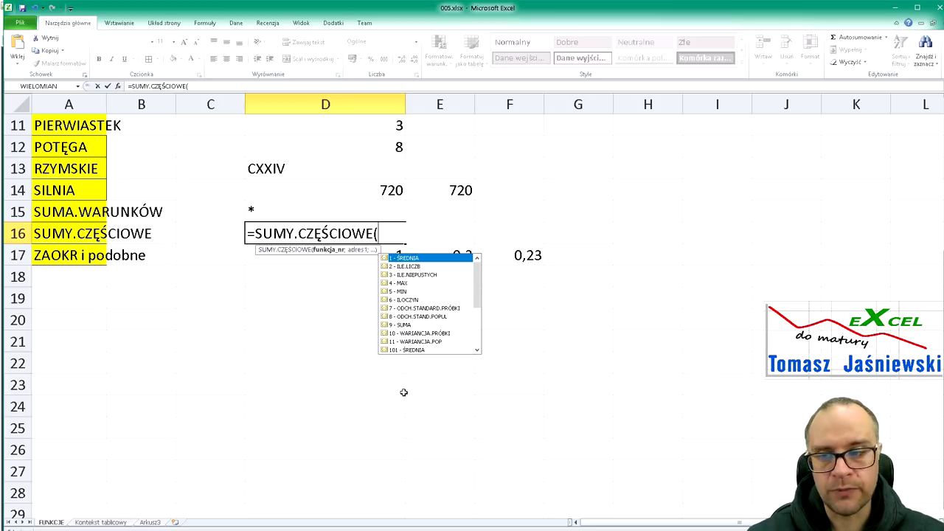
{"action": "key", "text": "Down"}
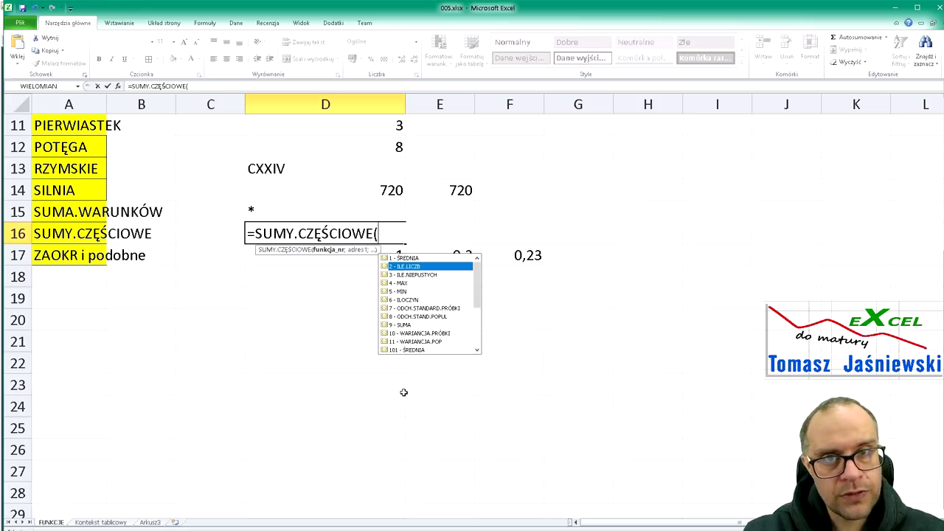
{"action": "key", "text": "Down"}
{"action": "key", "text": "Down"}
{"action": "key", "text": "Down"}
{"action": "key", "text": "Down"}
{"action": "key", "text": "Down"}
{"action": "key", "text": "Up"}
{"action": "key", "text": "Up"}
{"action": "key", "text": "Up"}
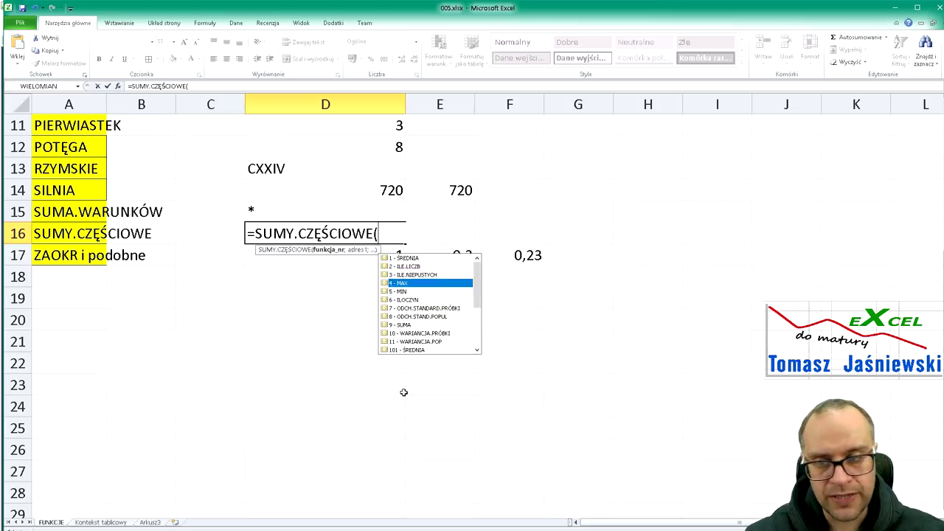
{"action": "key", "text": "Up"}
{"action": "key", "text": "Up"}
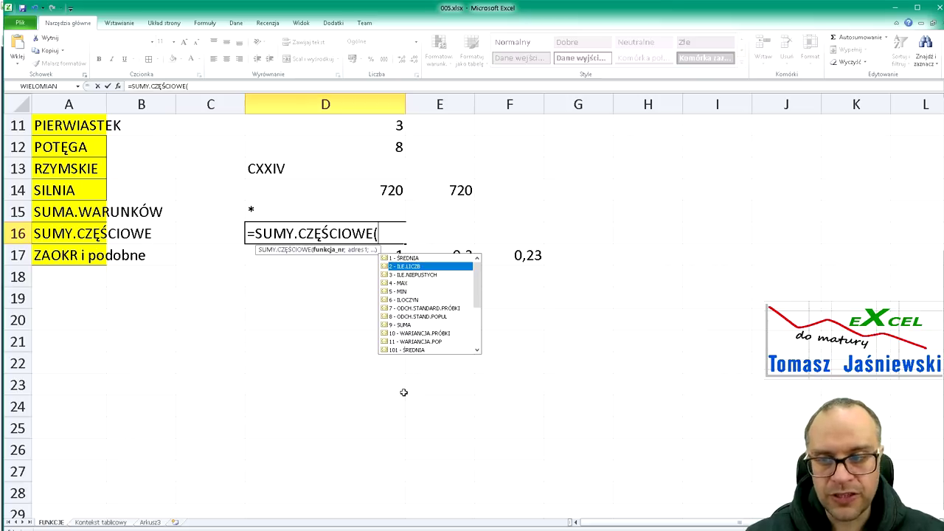
{"action": "key", "text": "Tab"}
{"action": "type", "text": ";"}
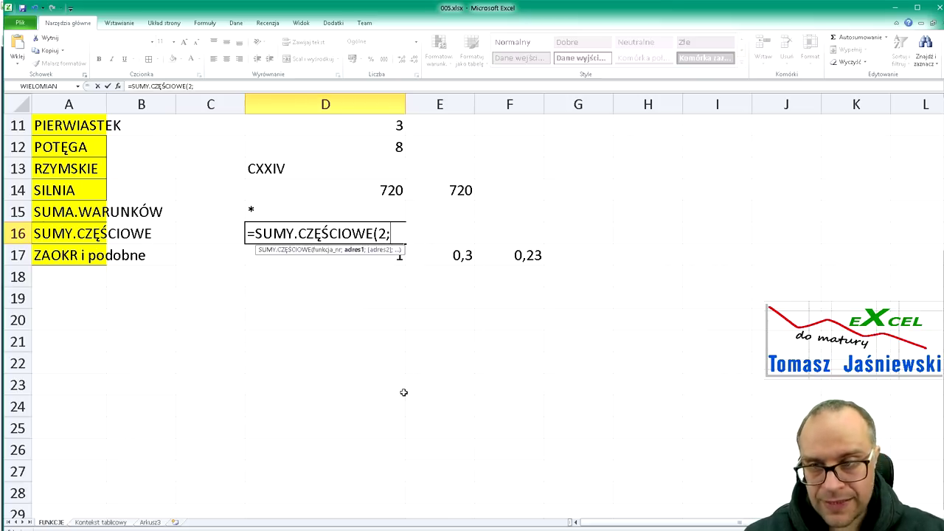
{"action": "scroll", "coordinate": [432, 329], "scroll_direction": "up", "scroll_amount": 4}
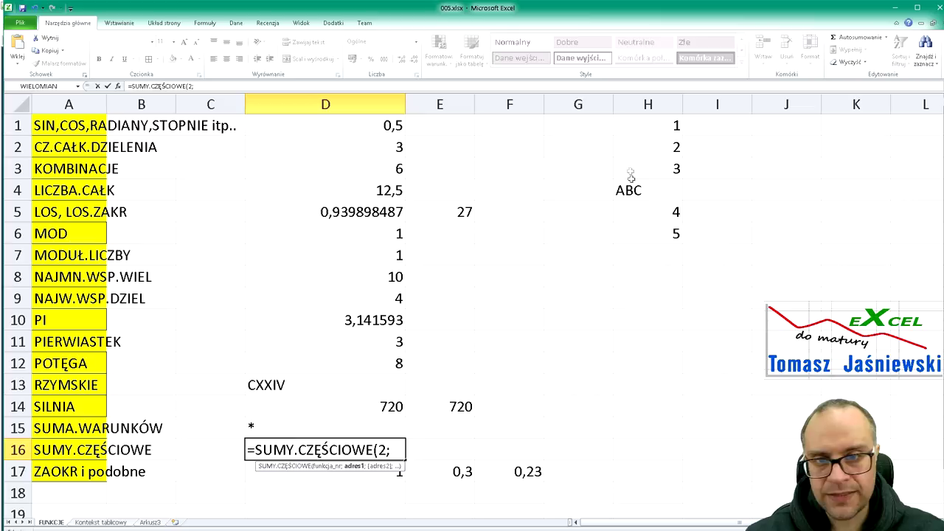
{"action": "left_click_drag", "start_coordinate": [649, 125], "coordinate": [661, 234]}
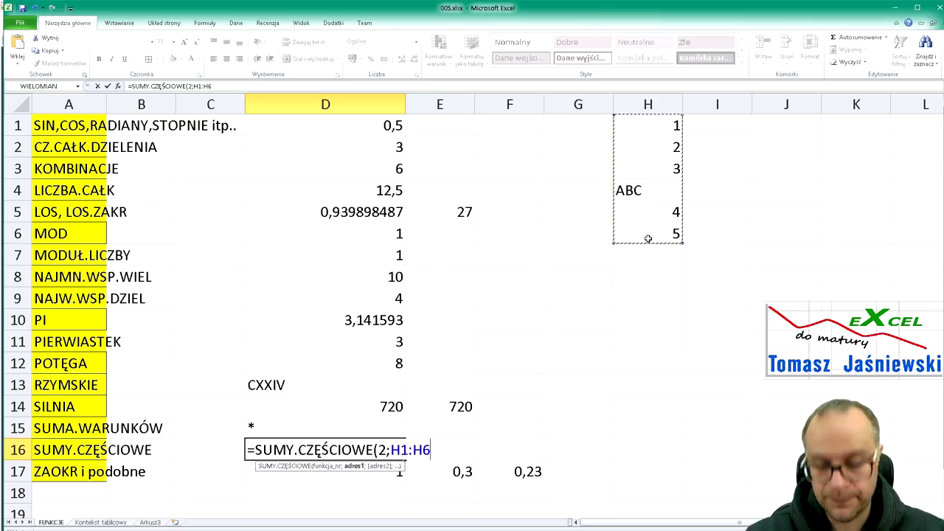
{"action": "type", "text": ")"}
{"action": "key", "text": "Return"}
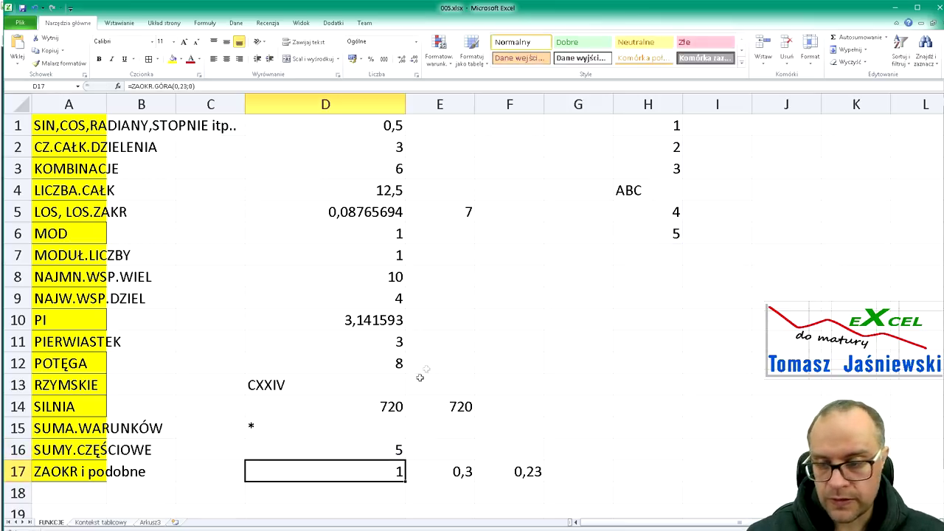
Reopen D16's formula and confirm it again, still returning 5.
{"action": "left_click", "coordinate": [365, 442]}
{"action": "scroll", "coordinate": [365, 443], "scroll_direction": "down", "scroll_amount": 2}
{"action": "double_click", "coordinate": [312, 348]}
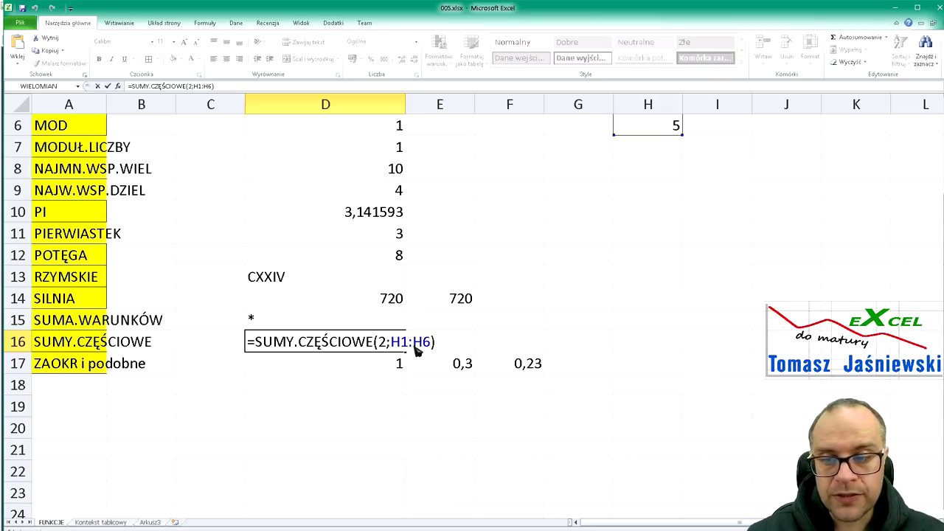
{"action": "key", "text": "ctrl+Return"}
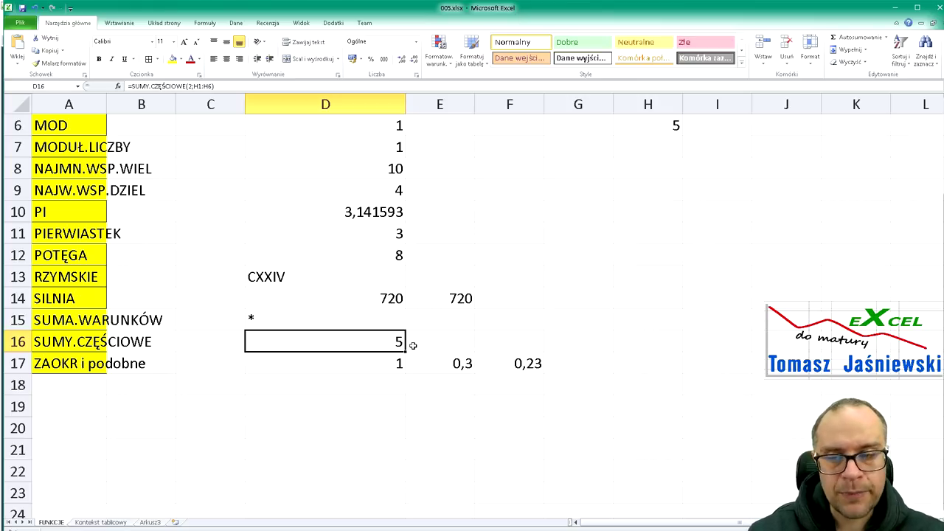
{"action": "scroll", "coordinate": [565, 204], "scroll_direction": "up", "scroll_amount": 2}
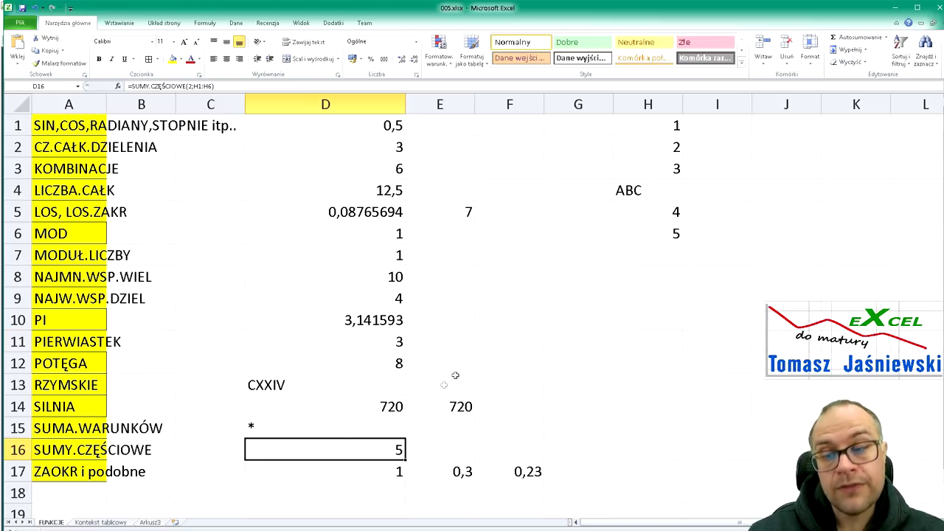
Delete the arguments after the opening parenthesis in D16's formula.
{"action": "double_click", "coordinate": [341, 451]}
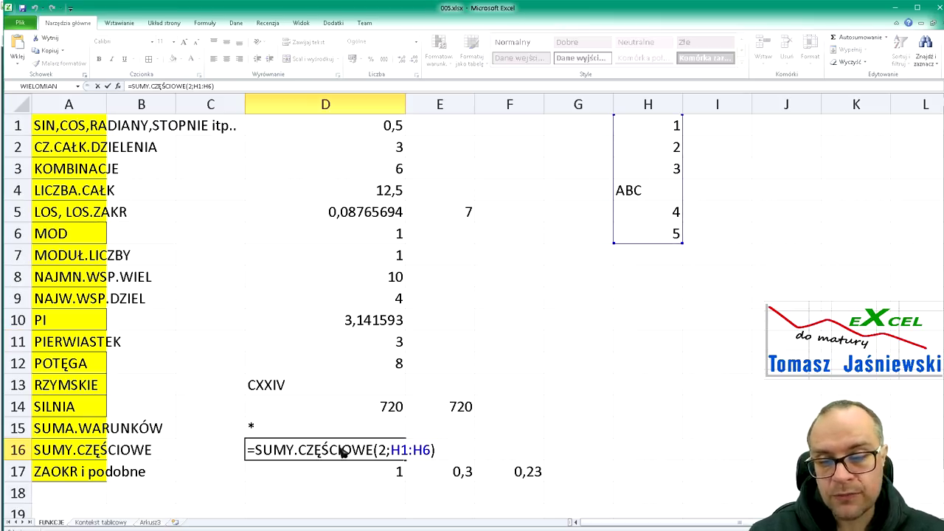
{"action": "key", "text": "Left"}
{"action": "key", "text": "Left"}
{"action": "key", "text": "Left"}
{"action": "key", "text": "Left"}
{"action": "key", "text": "Left"}
{"action": "key", "text": "Left"}
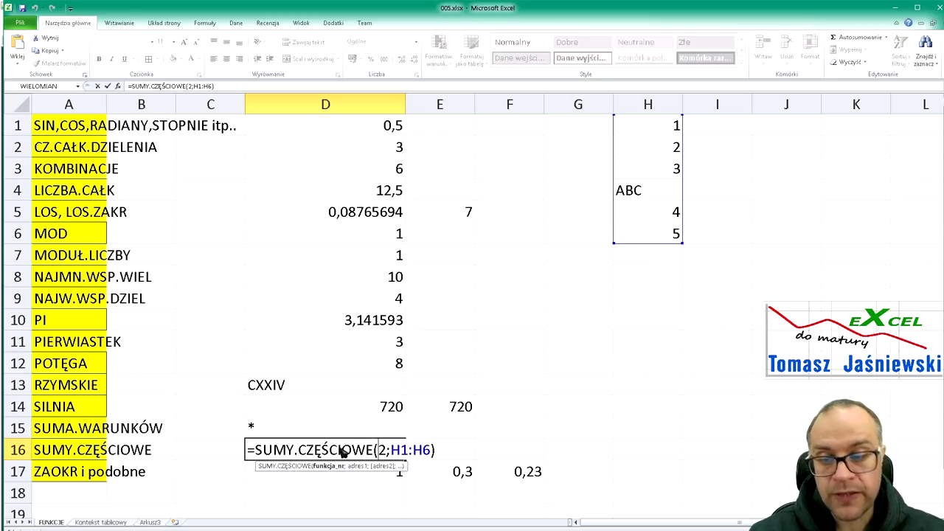
{"action": "key", "text": "shift+End"}
{"action": "key", "text": "Delete"}
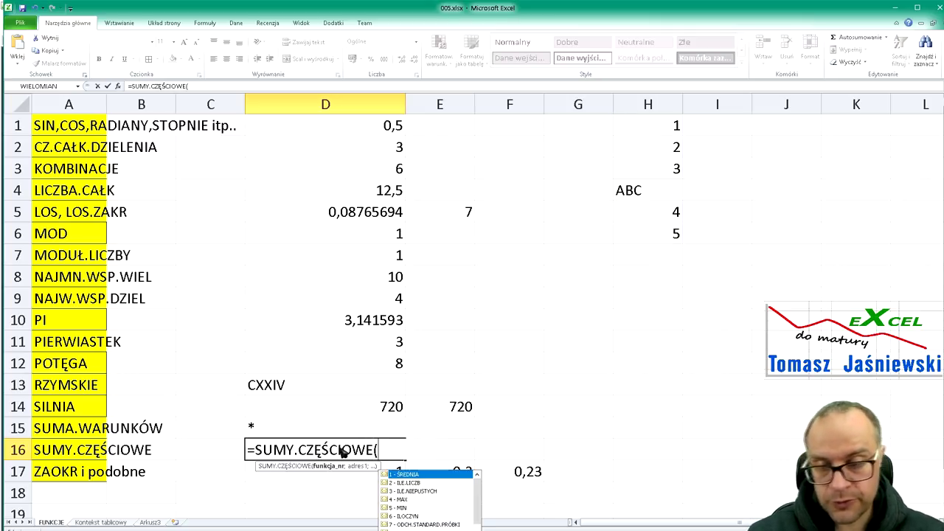
Enter 2;H1:H6 as D16's arguments so the formula again returns 5.
{"action": "scroll", "coordinate": [353, 378], "scroll_direction": "down", "scroll_amount": 5}
{"action": "scroll", "coordinate": [357, 343], "scroll_direction": "up", "scroll_amount": 2}
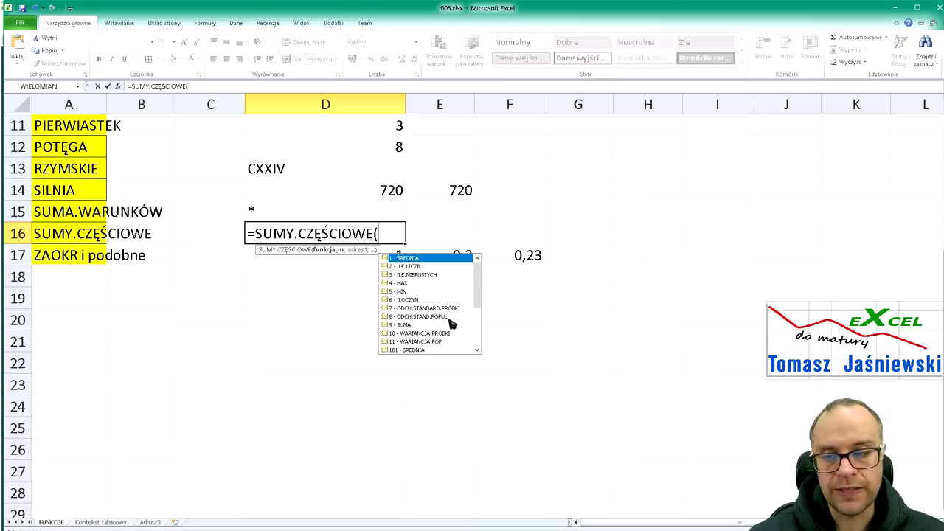
{"action": "scroll", "coordinate": [438, 304], "scroll_direction": "down", "scroll_amount": 2}
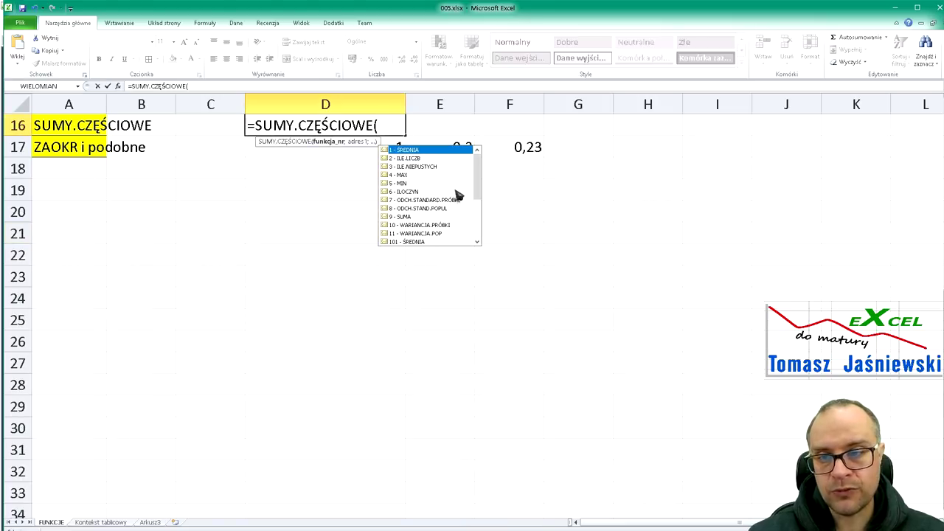
{"action": "left_click_drag", "start_coordinate": [476, 188], "coordinate": [476, 239]}
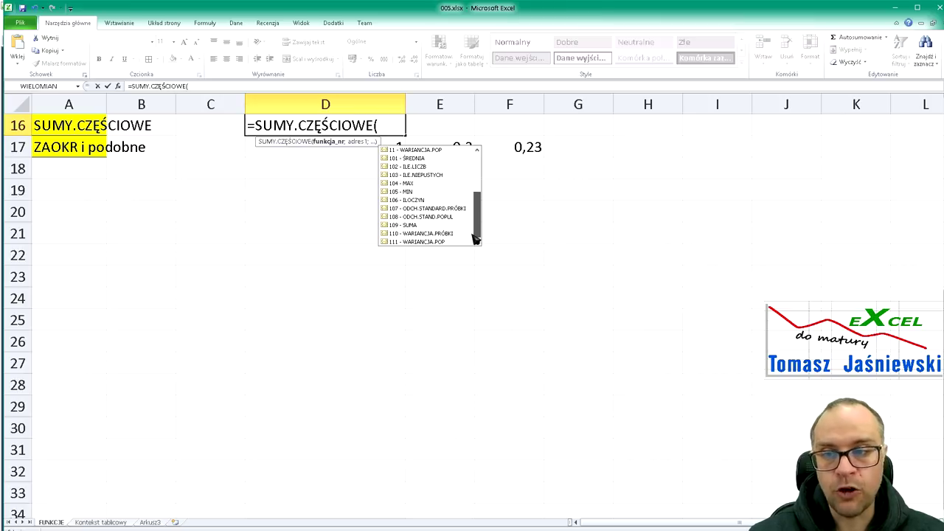
{"action": "left_click_drag", "start_coordinate": [476, 239], "coordinate": [475, 169]}
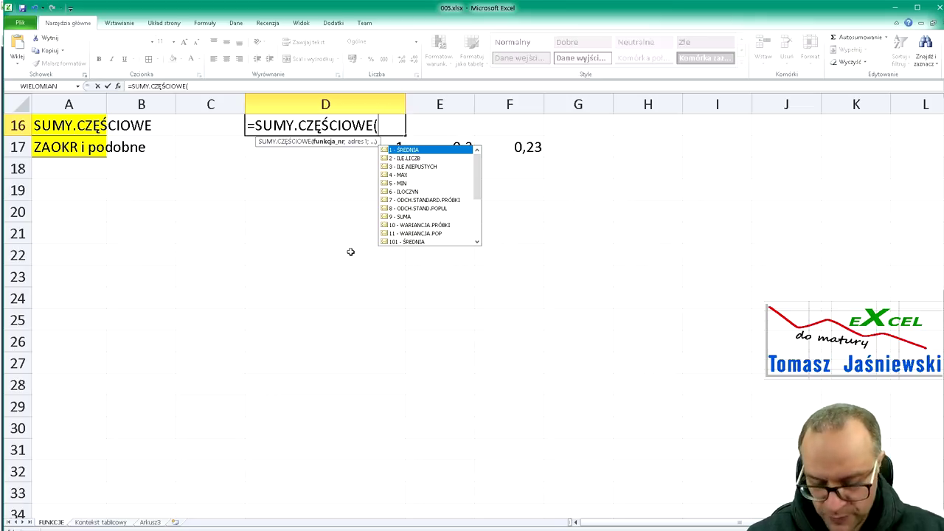
{"action": "type", "text": "2;"}
{"action": "scroll", "coordinate": [351, 252], "scroll_direction": "up", "scroll_amount": 5}
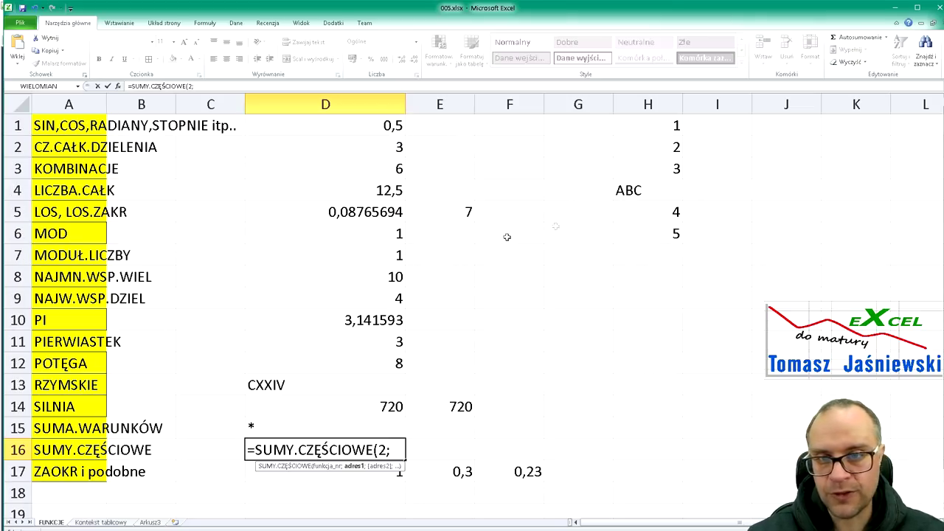
{"action": "mouse_move", "coordinate": [628, 126]}
{"action": "left_mouse_down"}
{"action": "mouse_move", "coordinate": [632, 190]}
{"action": "mouse_move", "coordinate": [656, 230]}
{"action": "left_mouse_up"}
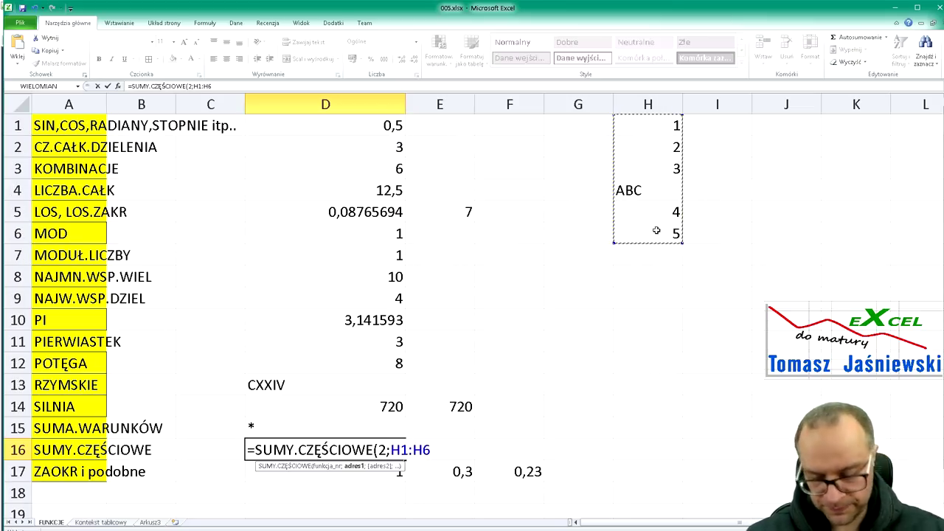
{"action": "key", "text": "Return"}
{"action": "key", "text": "Left"}
{"action": "key", "text": "Left"}
{"action": "key", "text": "Left"}
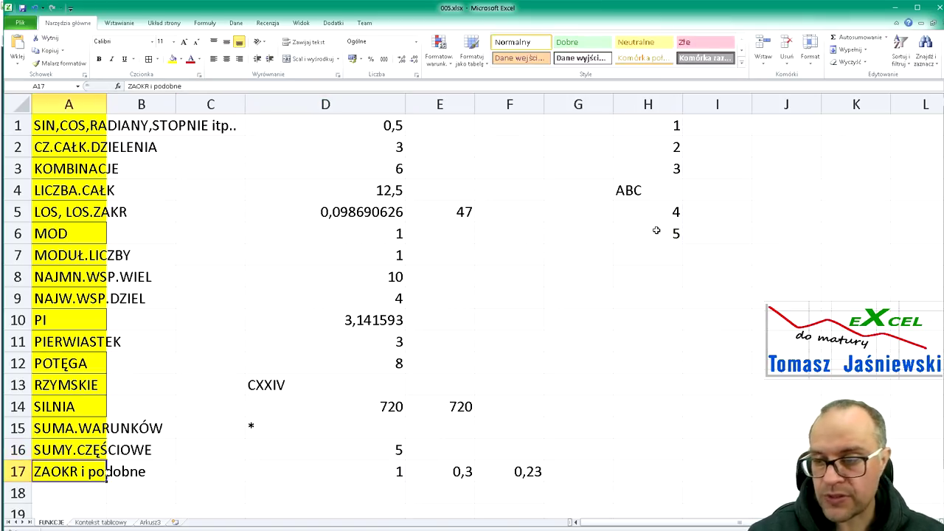
{"action": "scroll", "coordinate": [457, 241], "scroll_direction": "down", "scroll_amount": 5}
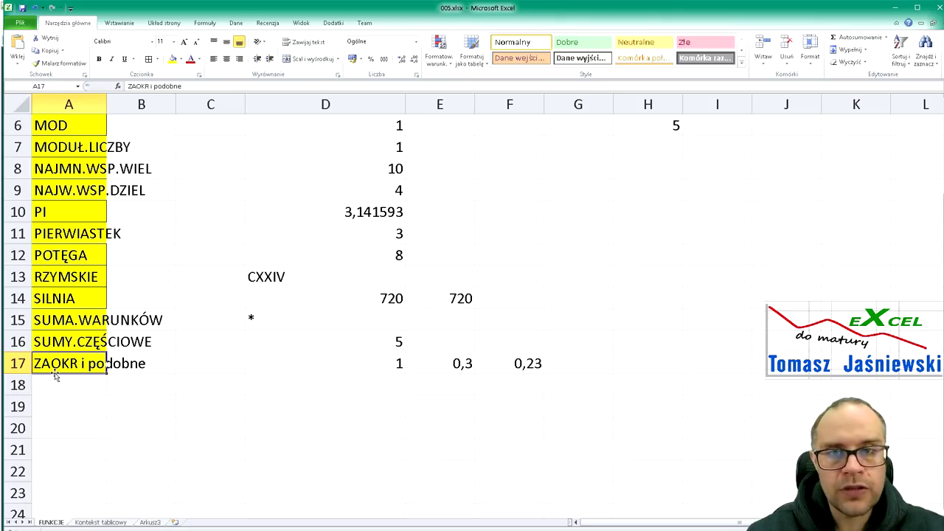
Inspect the ZAOKR.GÓRA formula in D17 several times, leaving it unchanged.
{"action": "key", "text": "Right"}
{"action": "key", "text": "Right"}
{"action": "key", "text": "Right"}
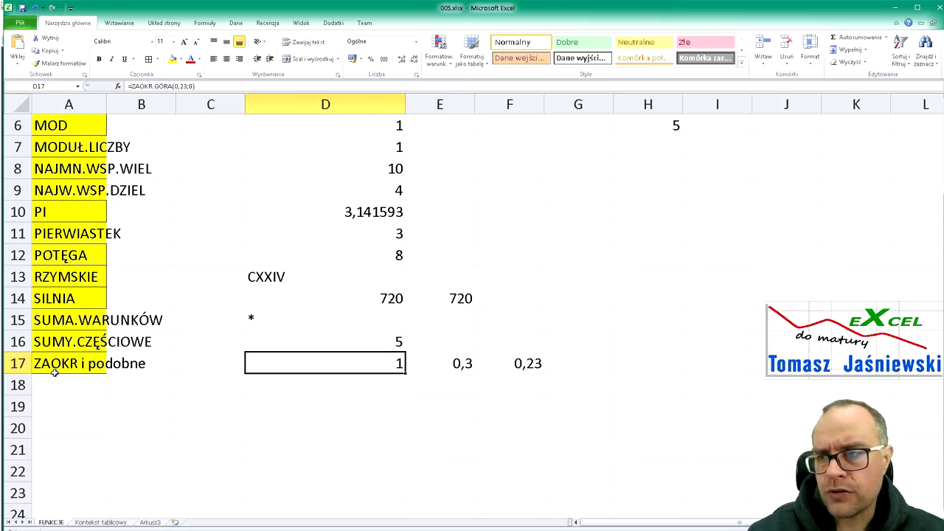
{"action": "key", "text": "F2"}
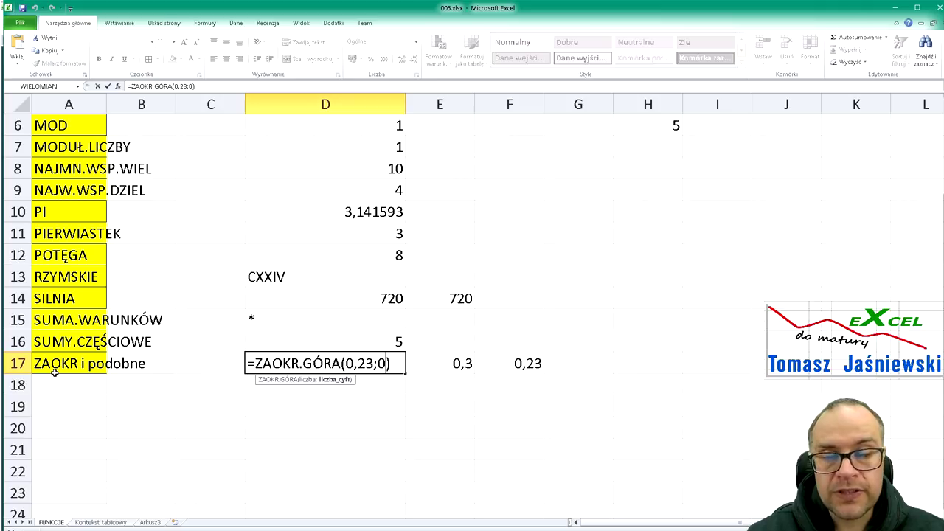
{"action": "key", "text": "Return"}
{"action": "key", "text": "Up"}
{"action": "key", "text": "F2"}
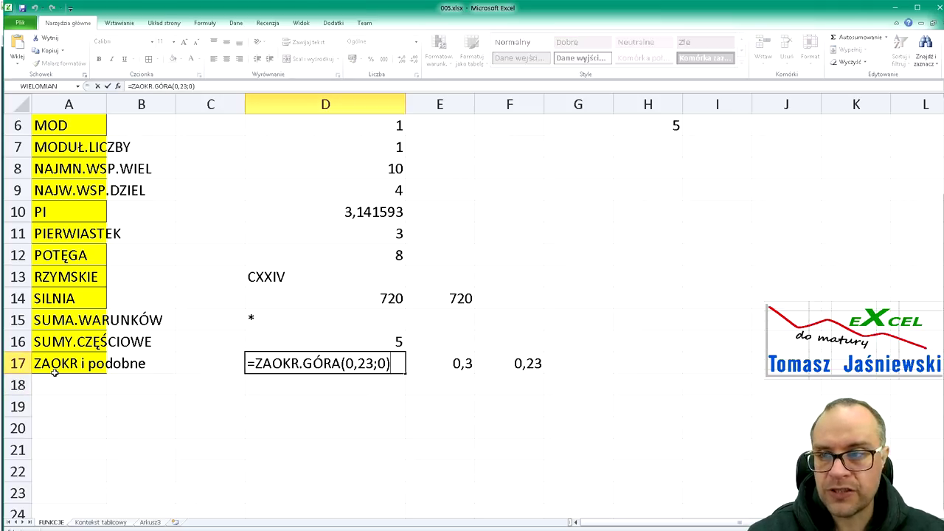
{"action": "key", "text": "ctrl+Return"}
{"action": "key", "text": "F2"}
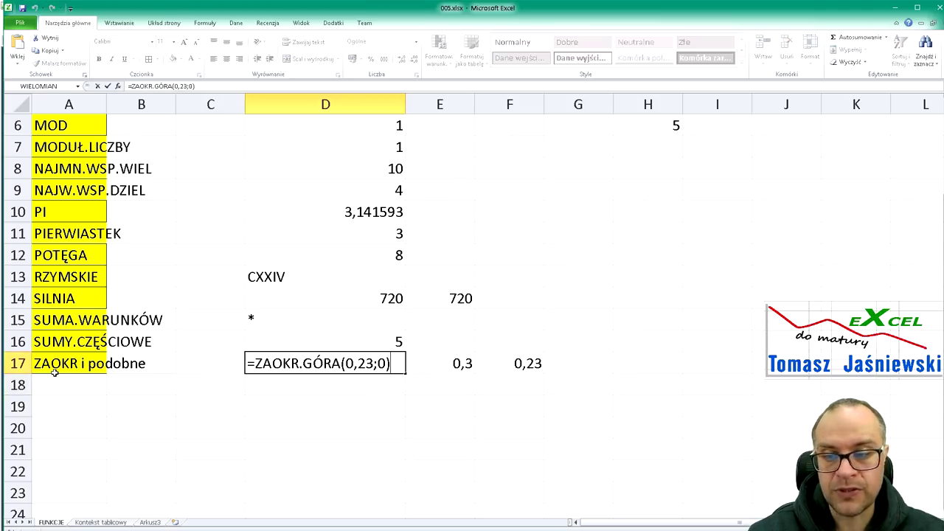
{"action": "key", "text": "Escape"}
{"action": "key", "text": "F2"}
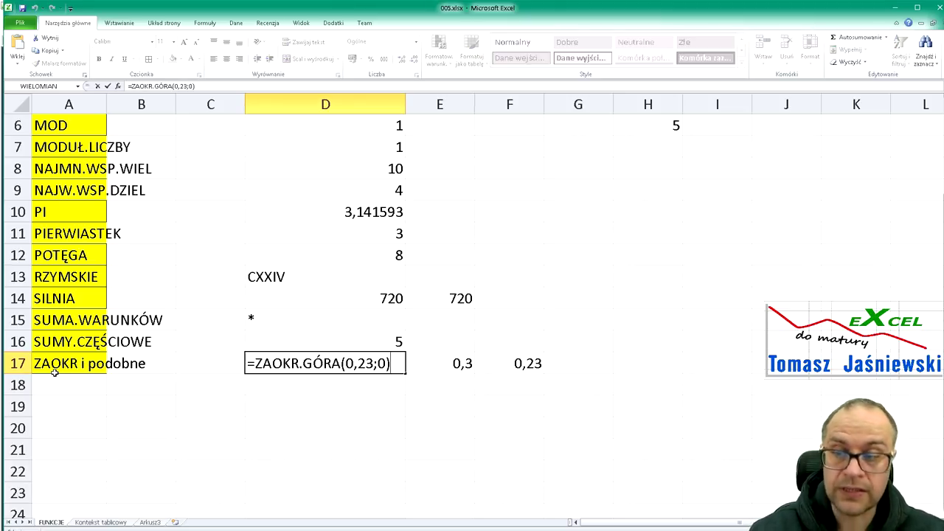
{"action": "key", "text": "Return"}
{"action": "key", "text": "Up"}
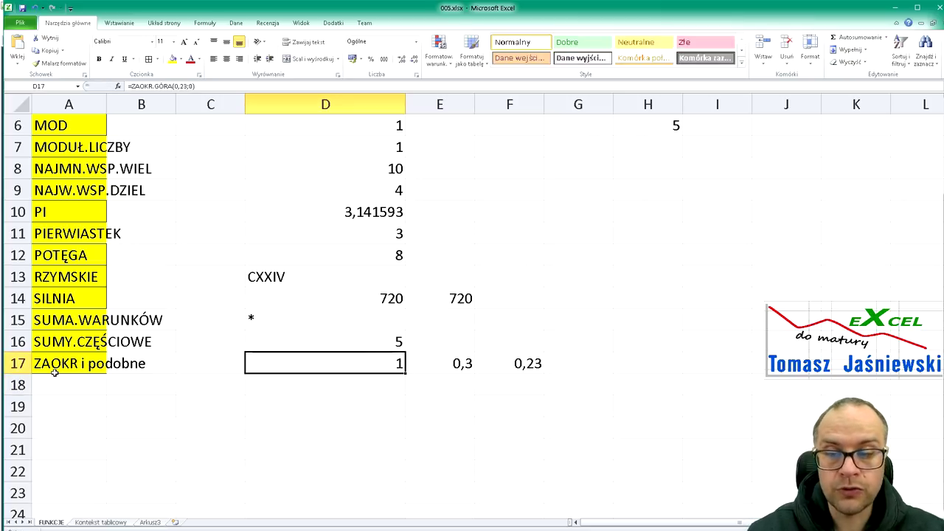
Review the ZAOKR.GÓRA formulas in E17 and F17 without editing them.
{"action": "key", "text": "Right"}
{"action": "key", "text": "F2"}
{"action": "key", "text": "Left"}
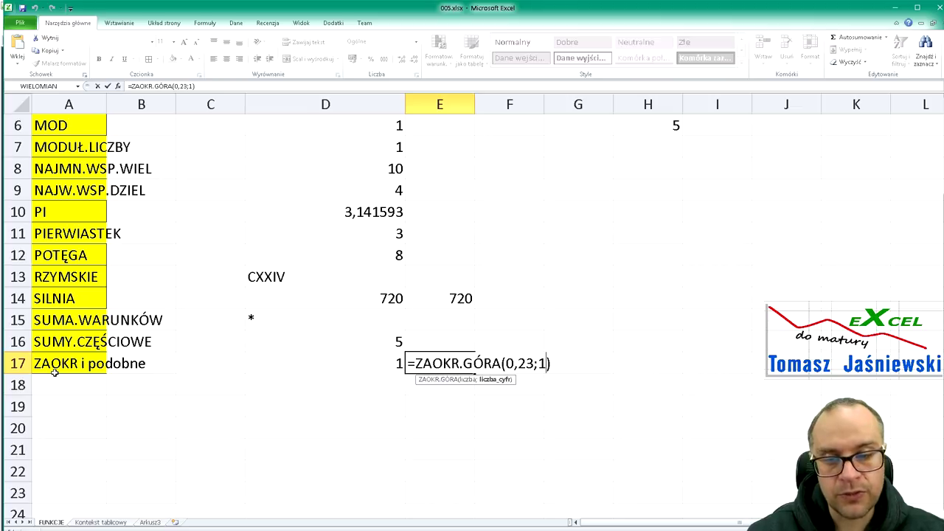
{"action": "key", "text": "Return"}
{"action": "key", "text": "Up"}
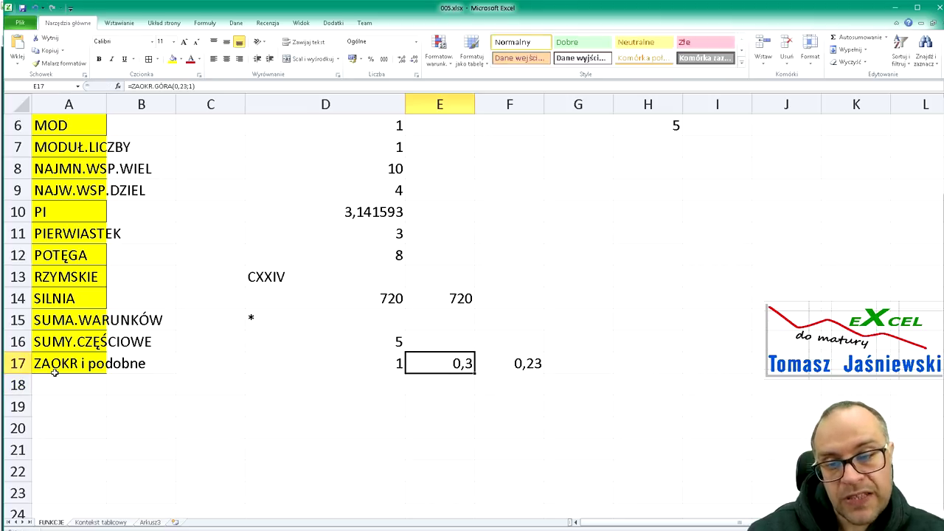
{"action": "key", "text": "Right"}
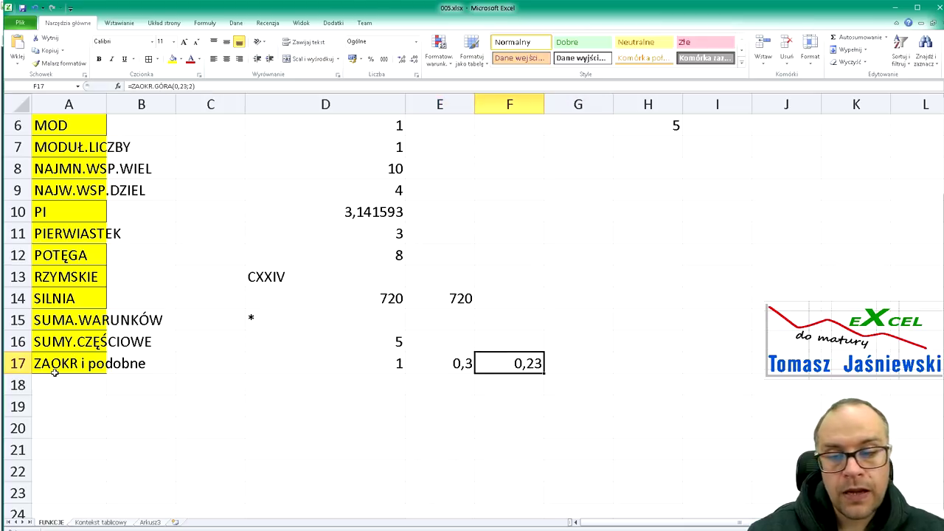
{"action": "key", "text": "F2"}
{"action": "key", "text": "Return"}
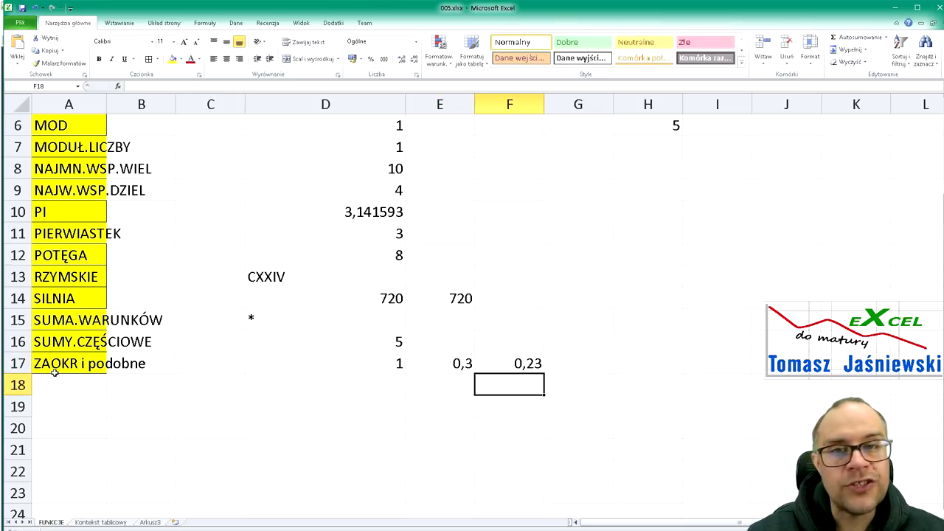
{"action": "key", "text": "Left"}
{"action": "key", "text": "Left"}
{"action": "key", "text": "Left"}
{"action": "key", "text": "Left"}
{"action": "key", "text": "Left"}
{"action": "key", "text": "Up"}
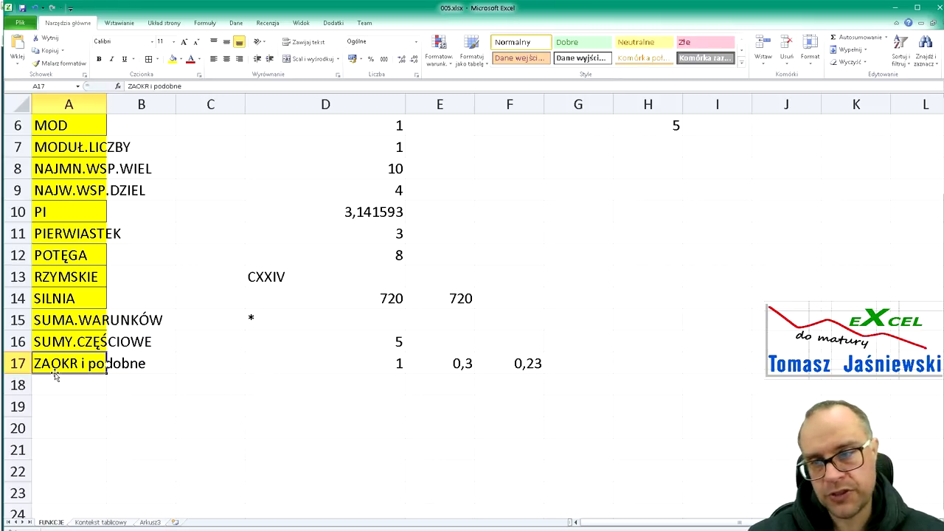
{"action": "key", "text": "Right"}
{"action": "key", "text": "Right"}
{"action": "key", "text": "Right"}
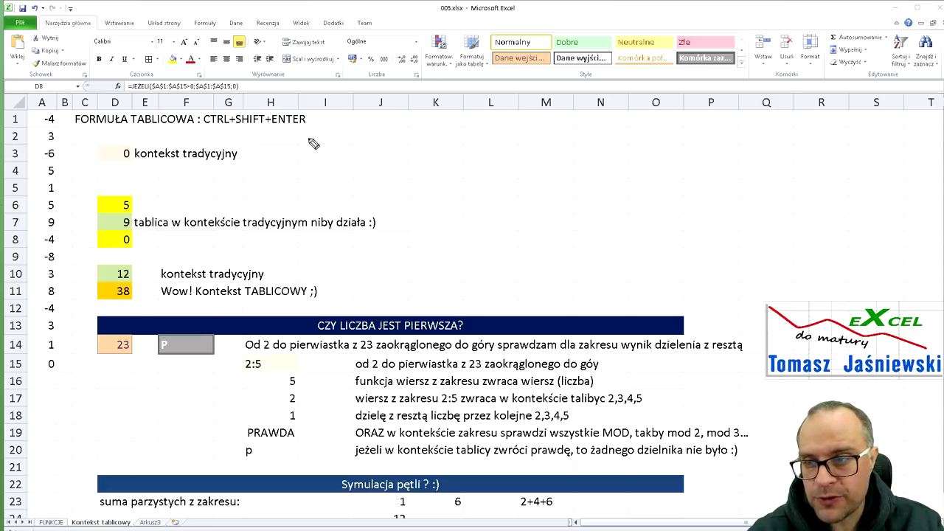
Ink a circled 7 near I3 and start writing =J( beside it.
{"action": "mouse_move", "coordinate": [313, 137]}
{"action": "left_mouse_down"}
{"action": "mouse_move", "coordinate": [293, 170]}
{"action": "mouse_move", "coordinate": [310, 137]}
{"action": "left_mouse_up"}
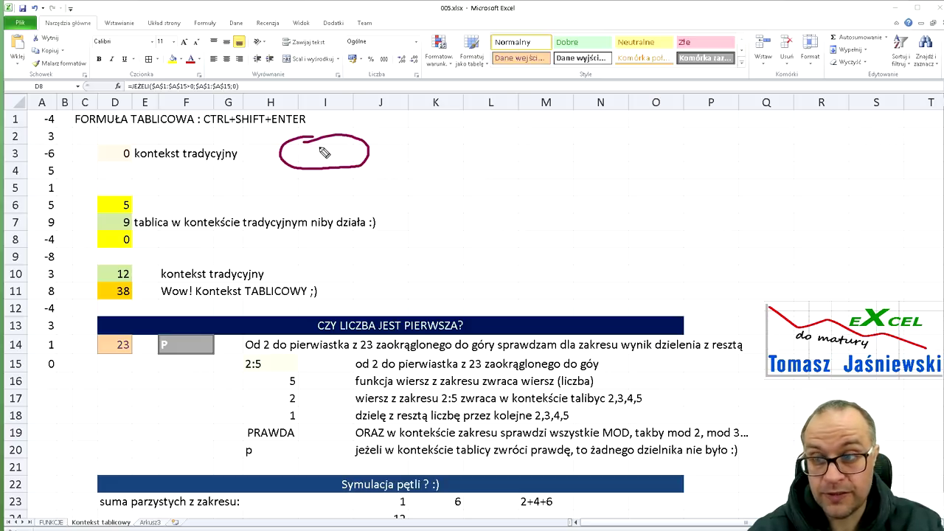
{"action": "mouse_move", "coordinate": [316, 145]}
{"action": "left_mouse_down"}
{"action": "mouse_move", "coordinate": [329, 158]}
{"action": "mouse_move", "coordinate": [338, 150]}
{"action": "left_mouse_up"}
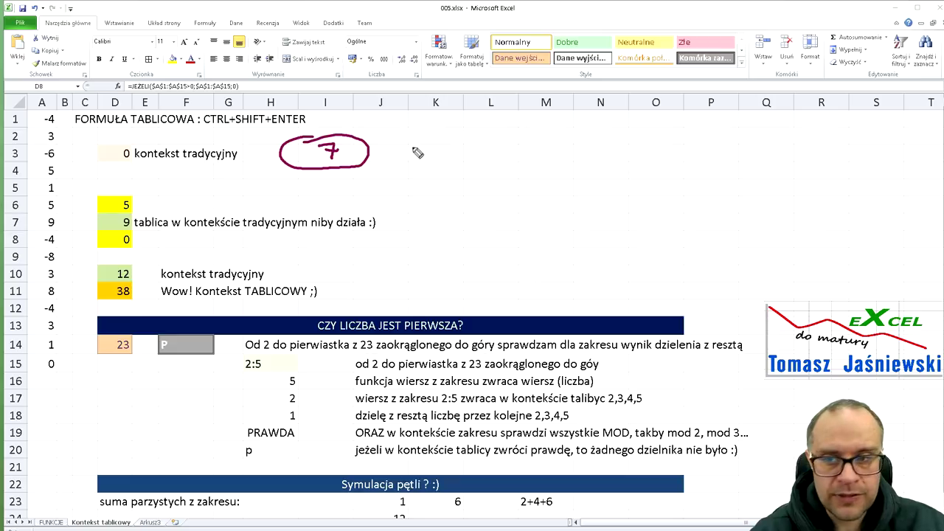
{"action": "left_click", "coordinate": [408, 148]}
{"action": "left_click", "coordinate": [408, 156]}
{"action": "mouse_move", "coordinate": [423, 137]}
{"action": "left_mouse_down"}
{"action": "mouse_move", "coordinate": [435, 143]}
{"action": "mouse_move", "coordinate": [422, 175]}
{"action": "left_mouse_up"}
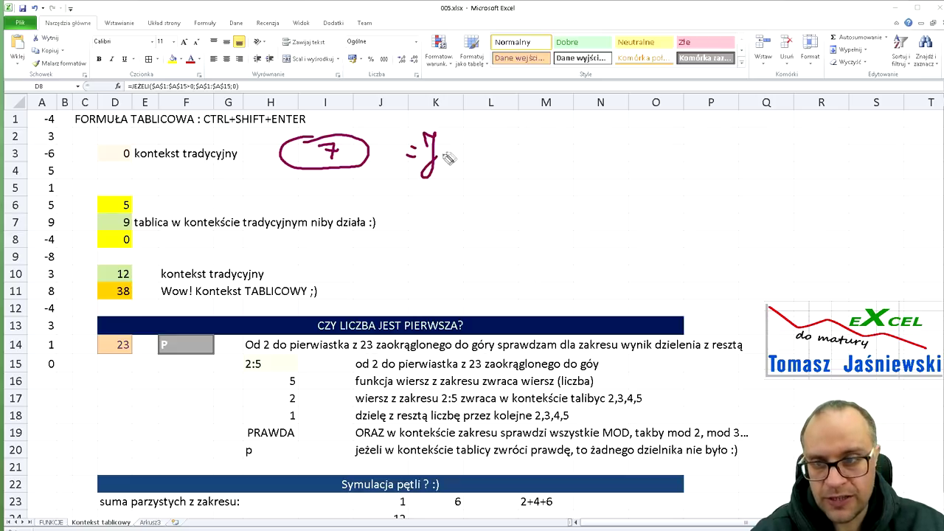
{"action": "left_click_drag", "start_coordinate": [454, 135], "coordinate": [455, 177]}
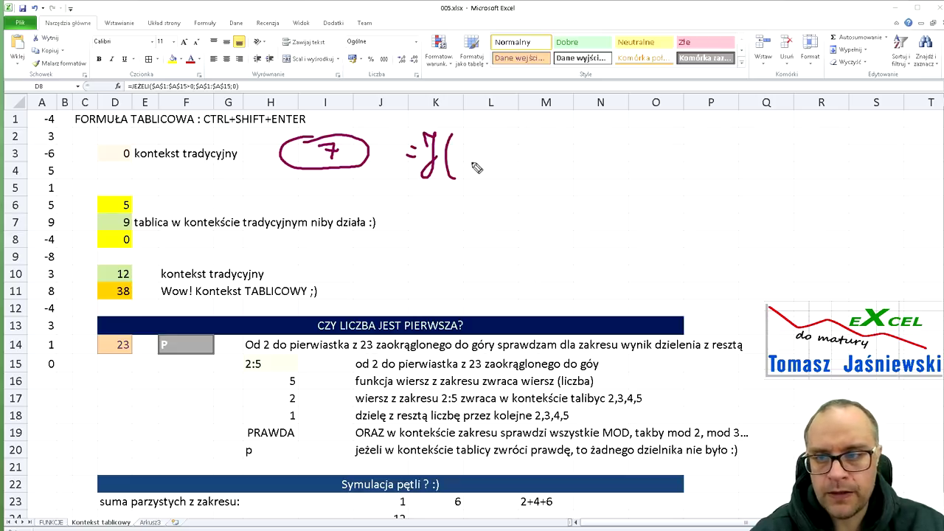
Finish the ink formula =J(I3>0;T;N) and add a stroke under the circled 7.
{"action": "mouse_move", "coordinate": [463, 146]}
{"action": "left_mouse_down"}
{"action": "mouse_move", "coordinate": [464, 171]}
{"action": "mouse_move", "coordinate": [473, 144]}
{"action": "mouse_move", "coordinate": [478, 169]}
{"action": "mouse_move", "coordinate": [507, 170]}
{"action": "left_mouse_up"}
{"action": "left_click_drag", "start_coordinate": [542, 143], "coordinate": [570, 171]}
{"action": "left_click", "coordinate": [572, 150]}
{"action": "mouse_move", "coordinate": [564, 174]}
{"action": "left_mouse_down"}
{"action": "mouse_move", "coordinate": [564, 190]}
{"action": "mouse_move", "coordinate": [602, 164]}
{"action": "mouse_move", "coordinate": [631, 190]}
{"action": "mouse_move", "coordinate": [668, 161]}
{"action": "left_mouse_up"}
{"action": "left_click", "coordinate": [635, 150]}
{"action": "left_click_drag", "start_coordinate": [688, 126], "coordinate": [668, 196]}
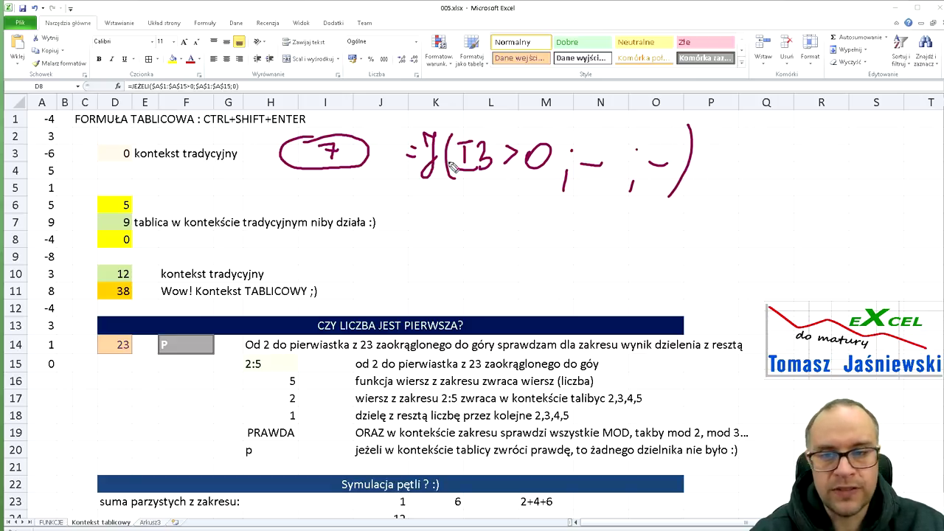
{"action": "mouse_move", "coordinate": [594, 127]}
{"action": "left_mouse_down"}
{"action": "mouse_move", "coordinate": [593, 147]}
{"action": "mouse_move", "coordinate": [604, 124]}
{"action": "left_mouse_up"}
{"action": "left_click_drag", "start_coordinate": [655, 149], "coordinate": [666, 128]}
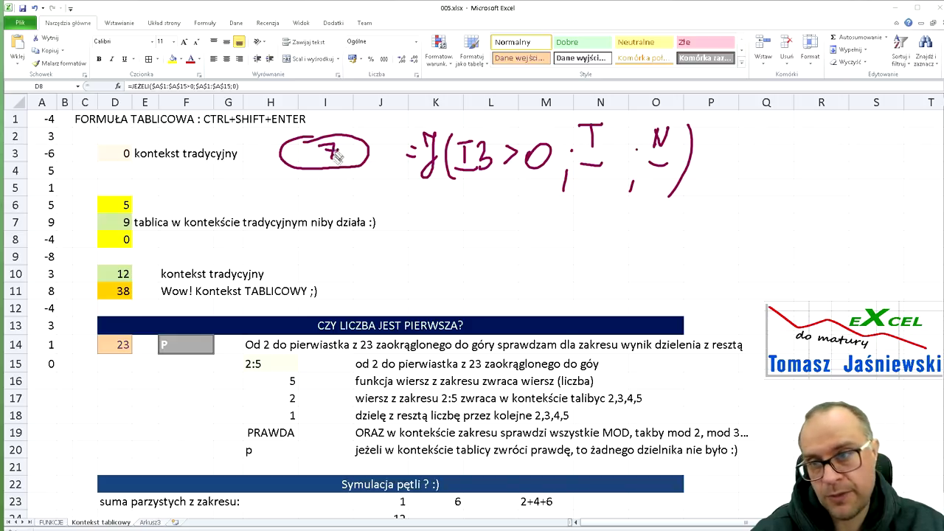
{"action": "left_click_drag", "start_coordinate": [326, 164], "coordinate": [320, 196]}
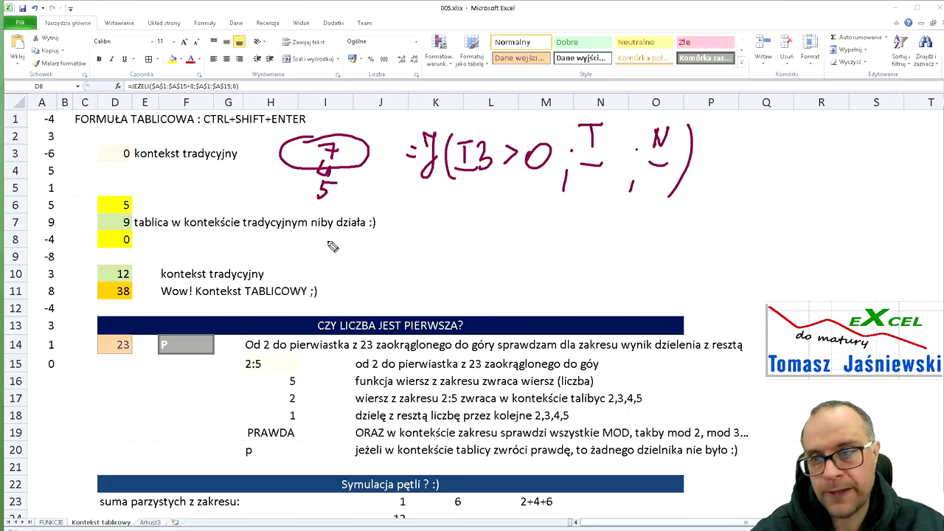
Start a second ink formula below the first, writing =J(I3:.
{"action": "left_click_drag", "start_coordinate": [405, 204], "coordinate": [415, 204]}
{"action": "left_click_drag", "start_coordinate": [405, 214], "coordinate": [415, 214]}
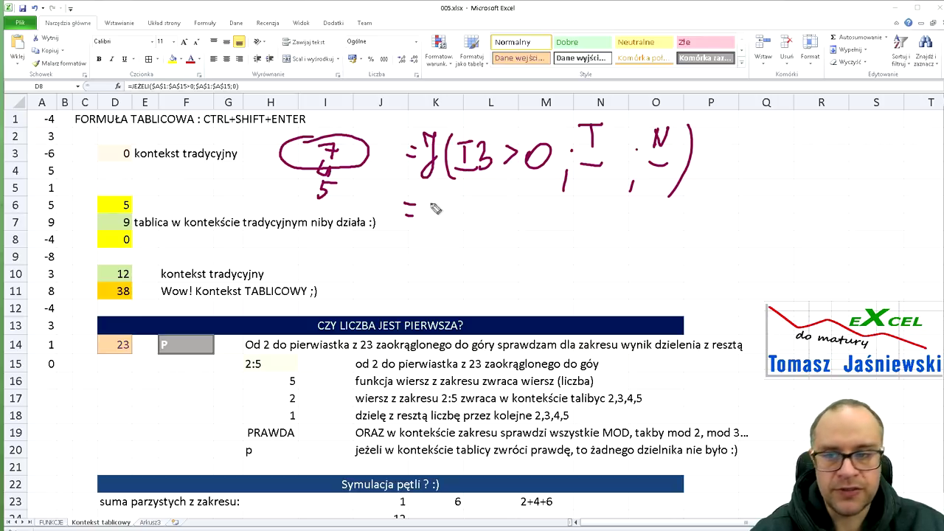
{"action": "mouse_move", "coordinate": [435, 194]}
{"action": "left_mouse_down"}
{"action": "mouse_move", "coordinate": [419, 242]}
{"action": "mouse_move", "coordinate": [451, 240]}
{"action": "mouse_move", "coordinate": [477, 207]}
{"action": "left_mouse_up"}
{"action": "left_click_drag", "start_coordinate": [469, 210], "coordinate": [468, 238]}
{"action": "mouse_move", "coordinate": [458, 237]}
{"action": "left_mouse_down"}
{"action": "mouse_move", "coordinate": [494, 218]}
{"action": "mouse_move", "coordinate": [487, 227]}
{"action": "left_mouse_up"}
{"action": "left_click", "coordinate": [517, 209]}
{"action": "left_click", "coordinate": [517, 223]}
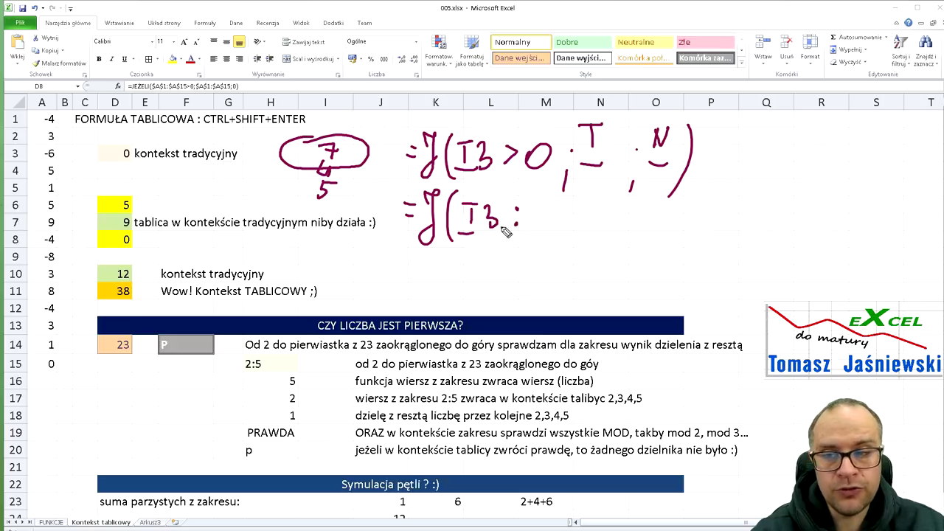
Complete the second formula as =J(I3:I5>0;_;_) with its closing parenthesis.
{"action": "left_click_drag", "start_coordinate": [548, 208], "coordinate": [550, 236]}
{"action": "left_click_drag", "start_coordinate": [563, 210], "coordinate": [563, 234]}
{"action": "mouse_move", "coordinate": [572, 211]}
{"action": "left_mouse_down"}
{"action": "mouse_move", "coordinate": [620, 225]}
{"action": "mouse_move", "coordinate": [642, 217]}
{"action": "left_mouse_up"}
{"action": "left_click", "coordinate": [675, 218]}
{"action": "mouse_move", "coordinate": [675, 245]}
{"action": "left_mouse_down"}
{"action": "mouse_move", "coordinate": [675, 259]}
{"action": "mouse_move", "coordinate": [729, 236]}
{"action": "mouse_move", "coordinate": [749, 262]}
{"action": "mouse_move", "coordinate": [803, 236]}
{"action": "left_mouse_up"}
{"action": "left_click", "coordinate": [756, 219]}
{"action": "left_click_drag", "start_coordinate": [826, 203], "coordinate": [796, 281]}
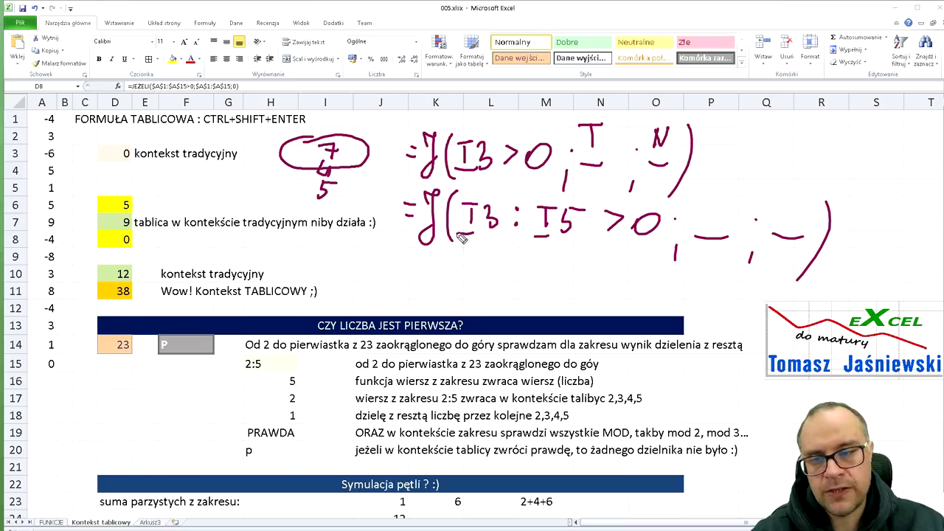
Mark the I3:I5>0 formula and circle I3>0 in ink, then clear all the notes.
{"action": "left_click_drag", "start_coordinate": [405, 249], "coordinate": [630, 246]}
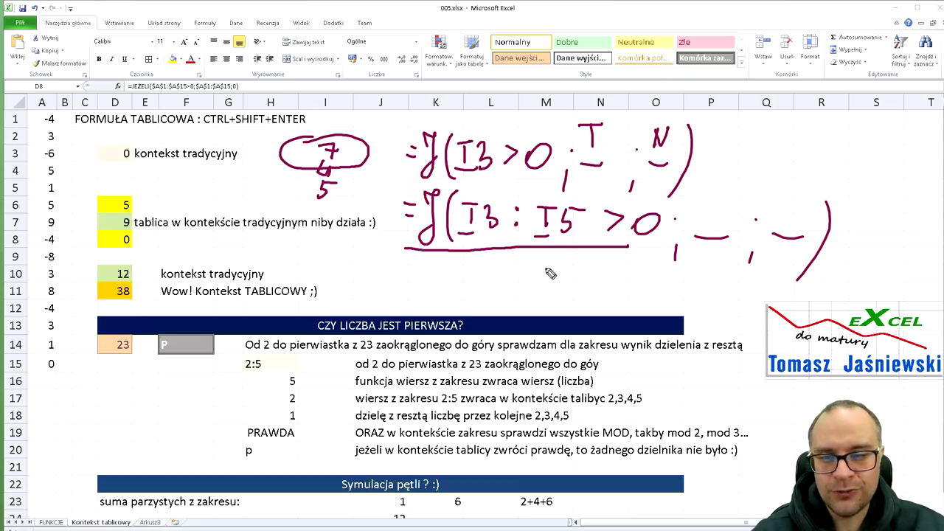
{"action": "mouse_move", "coordinate": [409, 251]}
{"action": "left_mouse_down"}
{"action": "mouse_move", "coordinate": [402, 184]}
{"action": "mouse_move", "coordinate": [747, 188]}
{"action": "mouse_move", "coordinate": [855, 252]}
{"action": "mouse_move", "coordinate": [722, 294]}
{"action": "mouse_move", "coordinate": [623, 238]}
{"action": "left_mouse_up"}
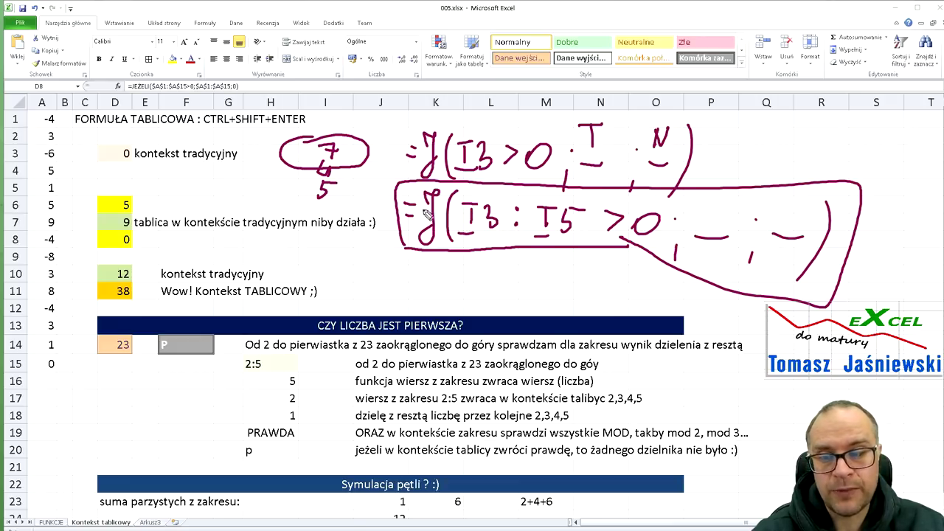
{"action": "left_click_drag", "start_coordinate": [509, 124], "coordinate": [519, 120]}
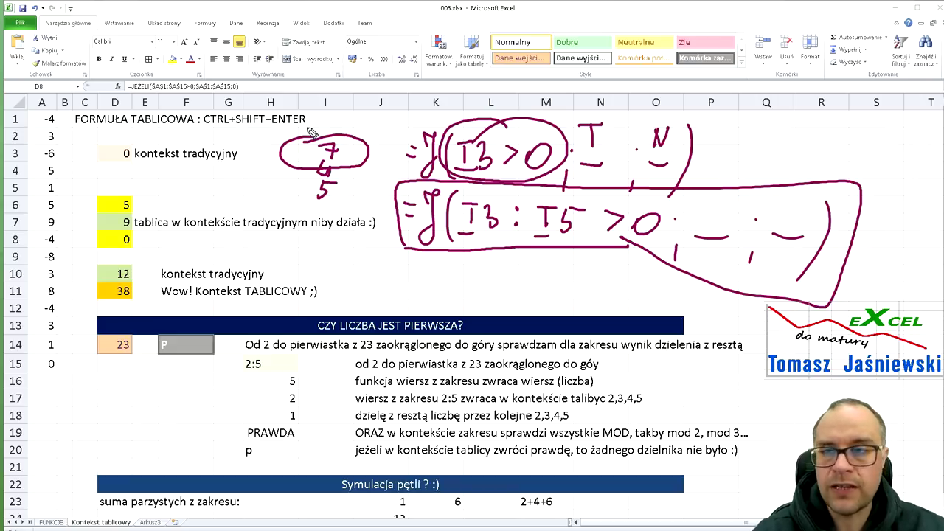
{"action": "key", "text": "Escape"}
{"action": "left_click", "coordinate": [114, 153]}
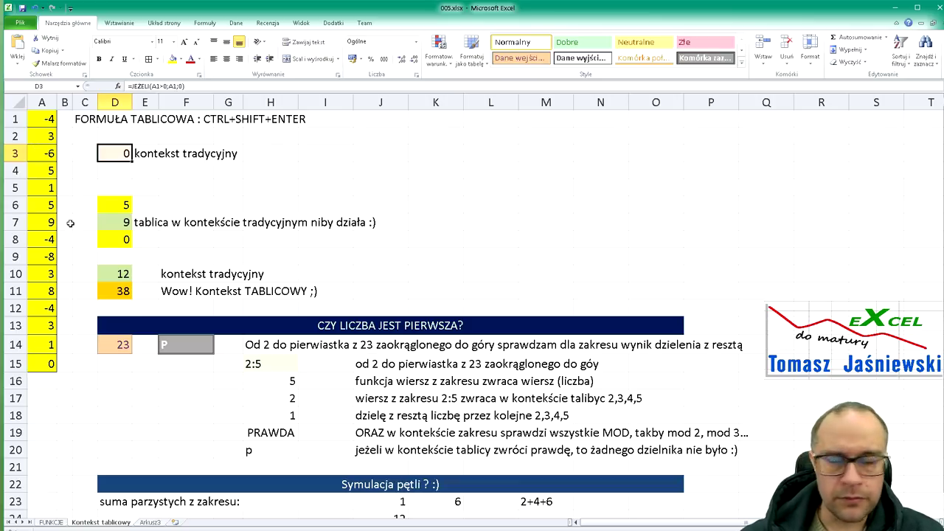
{"action": "double_click", "coordinate": [112, 157]}
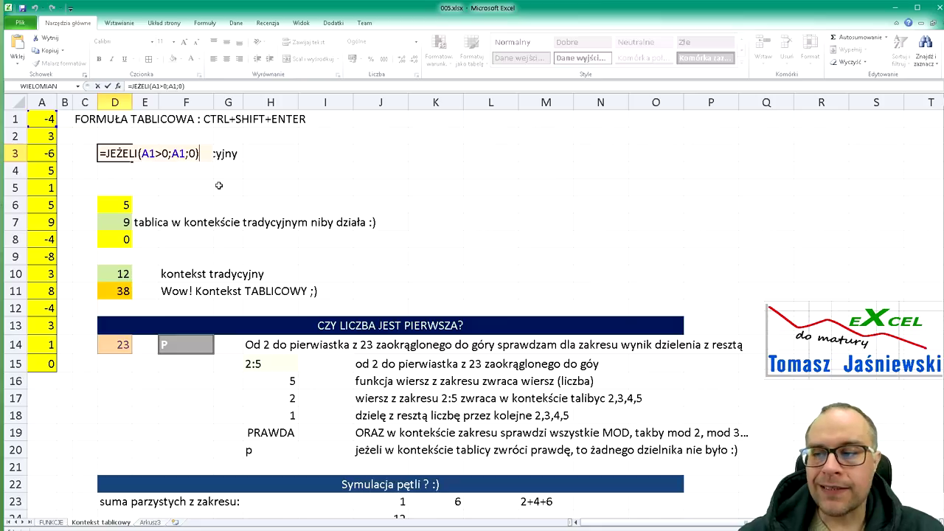
{"action": "key", "text": "ctrl+Return"}
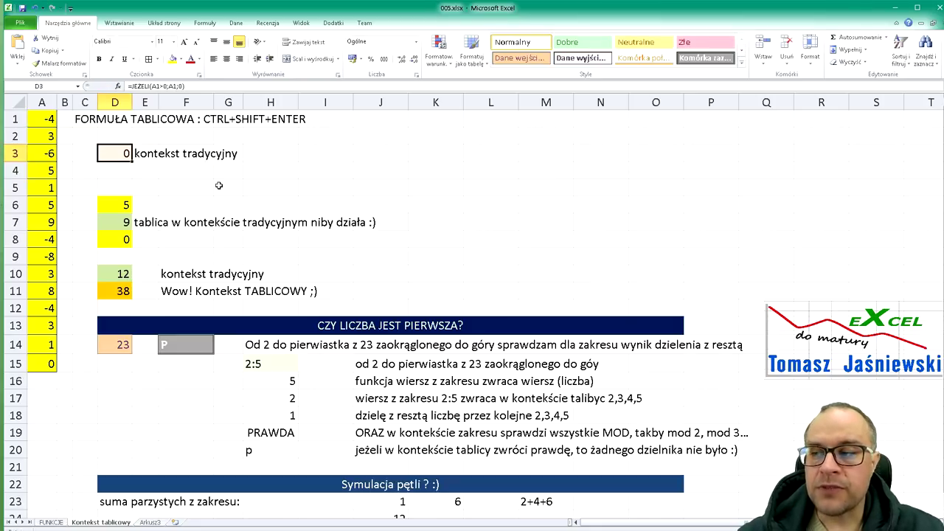
{"action": "key", "text": "Up"}
{"action": "key", "text": "Up"}
{"action": "key", "text": "Left"}
{"action": "key", "text": "Left"}
{"action": "key", "text": "Down"}
{"action": "key", "text": "Down"}
{"action": "key", "text": "Right"}
{"action": "key", "text": "Right"}
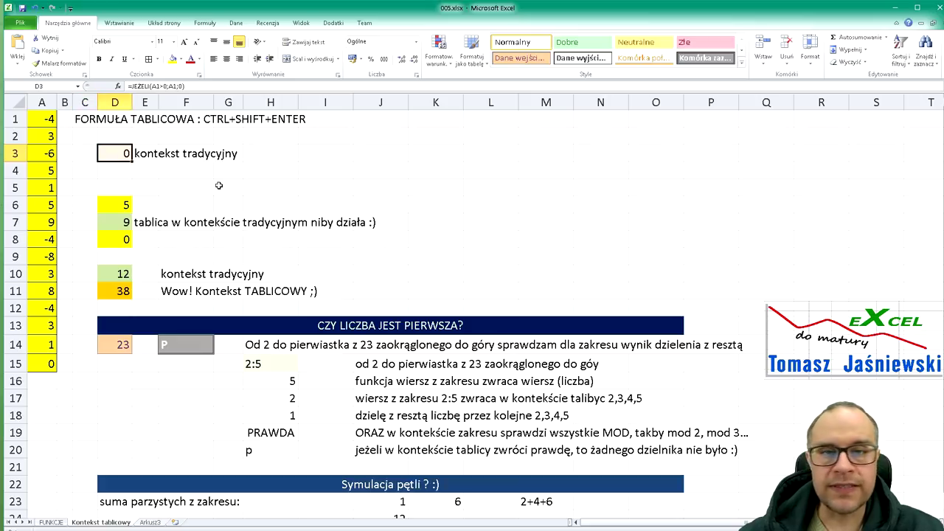
{"action": "key", "text": "Up"}
{"action": "key", "text": "Left"}
{"action": "key", "text": "Left"}
{"action": "key", "text": "Left"}
{"action": "key", "text": "Down"}
{"action": "key", "text": "Down"}
{"action": "key", "text": "Down"}
{"action": "key", "text": "Down"}
{"action": "key", "text": "Down"}
{"action": "key", "text": "Down"}
{"action": "key", "text": "Down"}
{"action": "key", "text": "Down"}
{"action": "key", "text": "Down"}
{"action": "key", "text": "Down"}
{"action": "key", "text": "Down"}
{"action": "key", "text": "Down"}
{"action": "key", "text": "Down"}
{"action": "key", "text": "Up"}
{"action": "key", "text": "Up"}
{"action": "key", "text": "Up"}
{"action": "key", "text": "Up"}
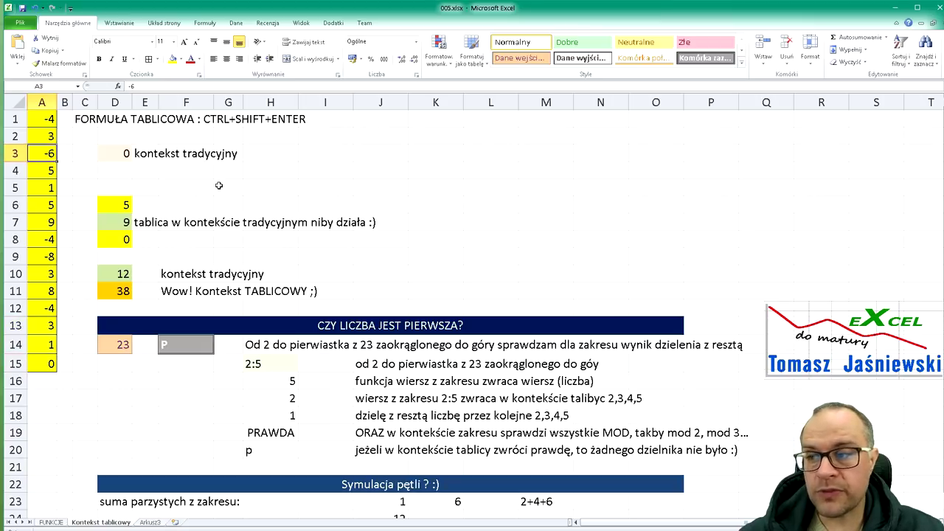
{"action": "key", "text": "Right"}
{"action": "key", "text": "Right"}
{"action": "key", "text": "Right"}
{"action": "key", "text": "Down"}
{"action": "key", "text": "Down"}
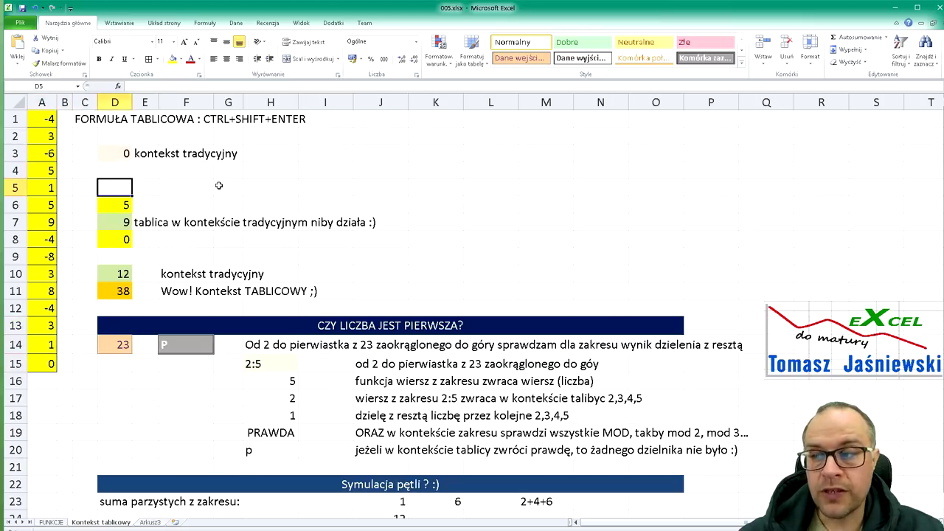
{"action": "key", "text": "Down"}
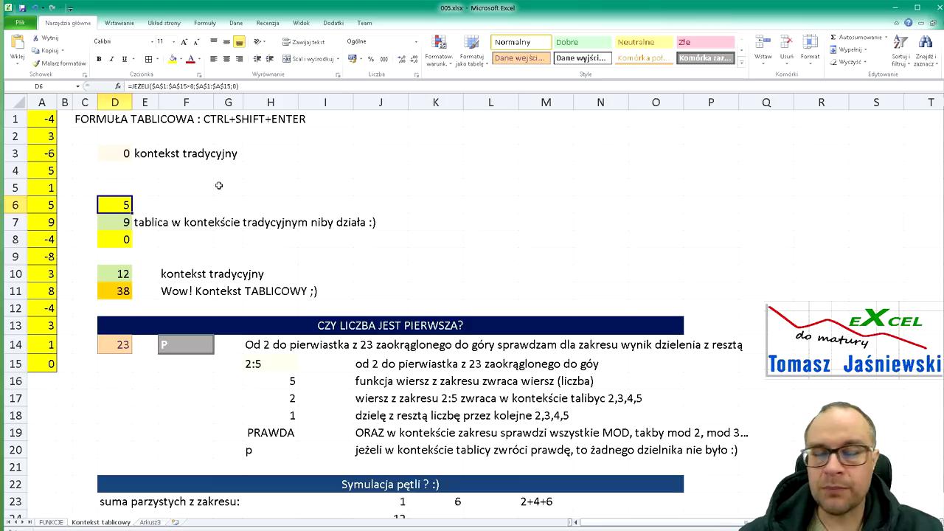
{"action": "key", "text": "Down"}
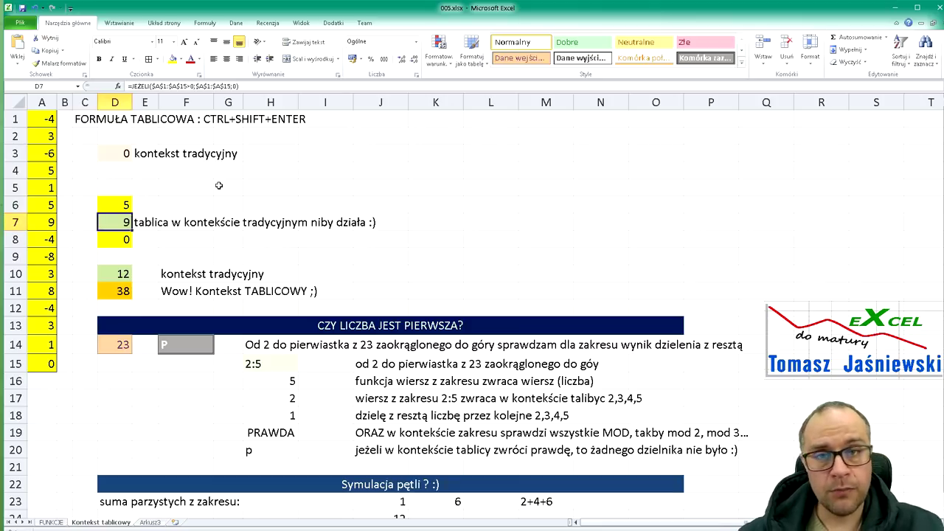
{"action": "key", "text": "F2"}
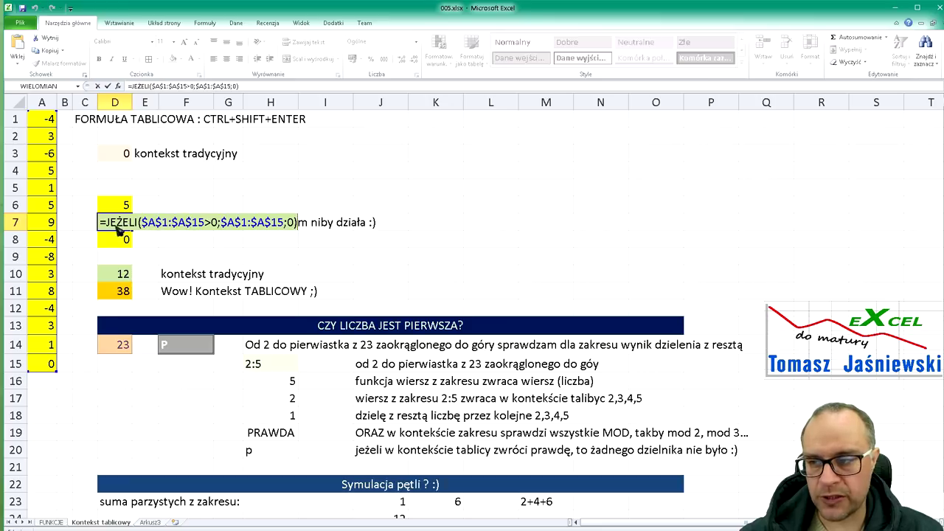
{"action": "left_click_drag", "start_coordinate": [205, 223], "coordinate": [142, 223]}
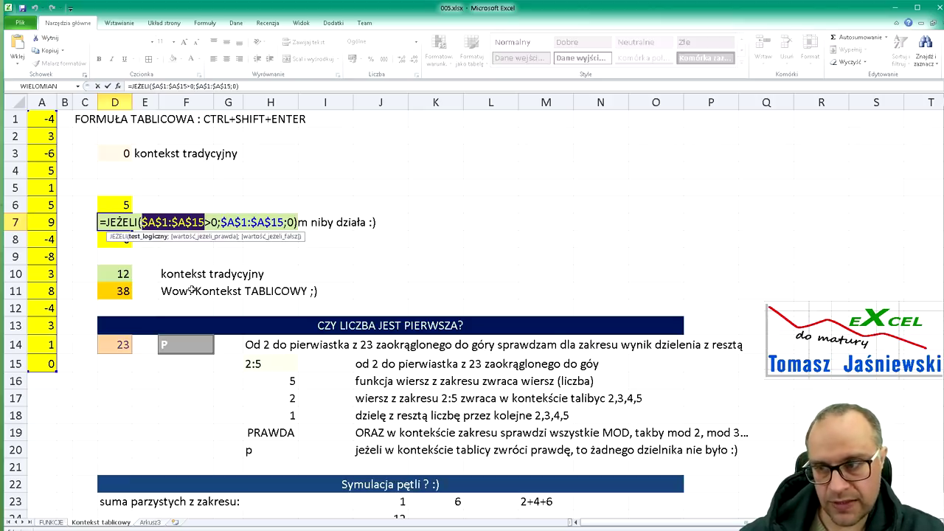
{"action": "key", "text": "F9"}
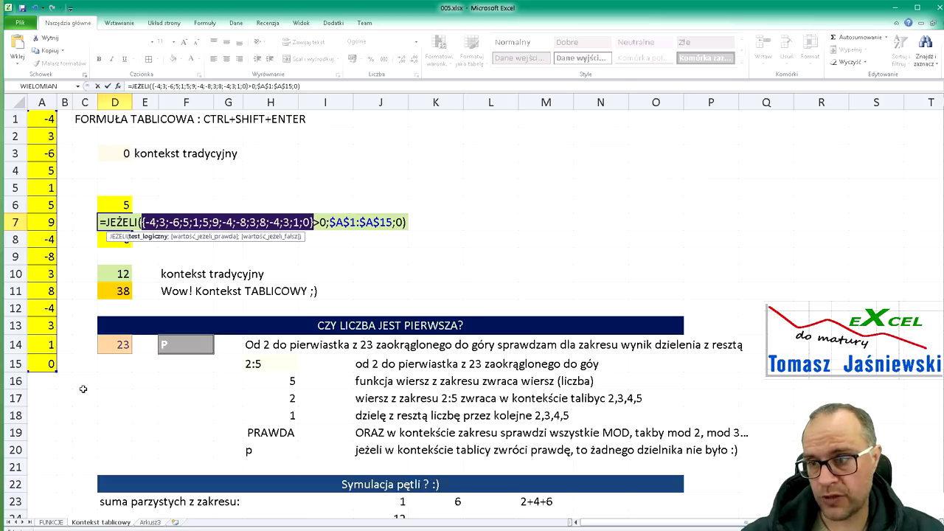
{"action": "key", "text": "Escape"}
{"action": "key", "text": "F2"}
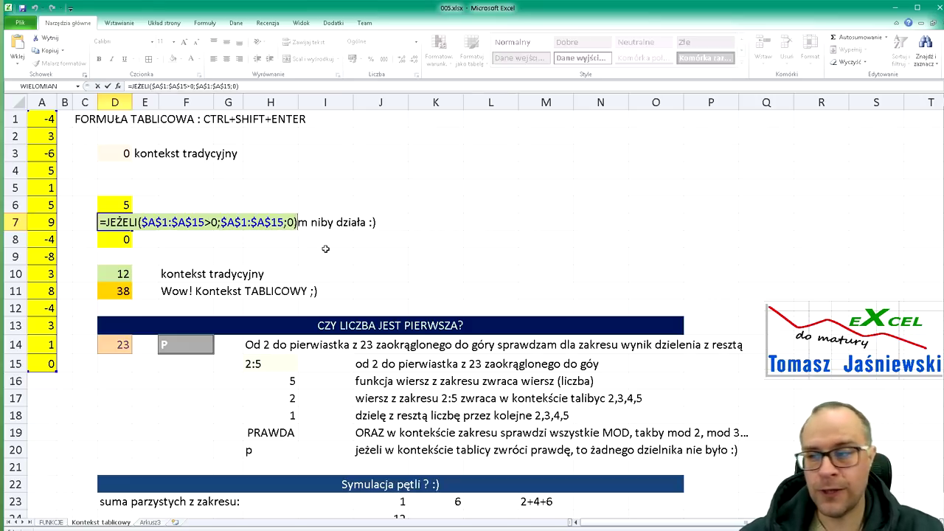
{"action": "key", "text": "Escape"}
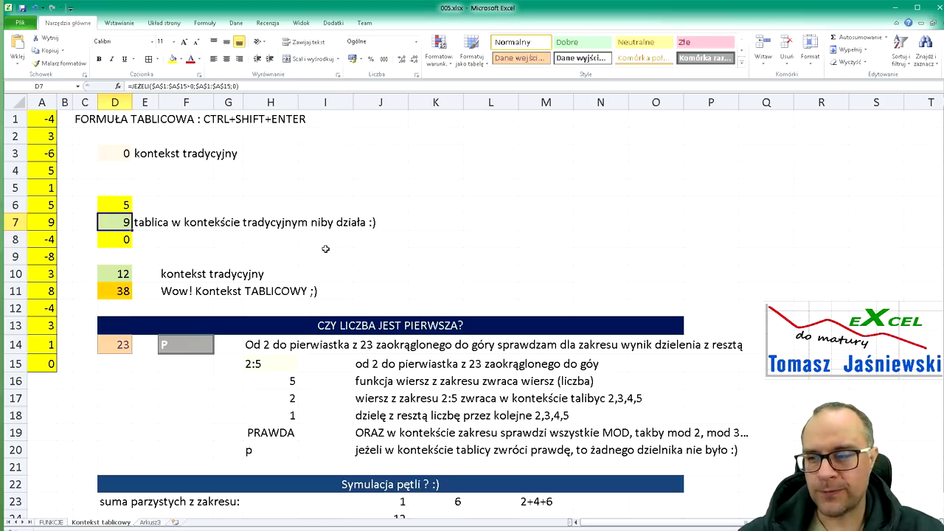
{"action": "key", "text": "Up"}
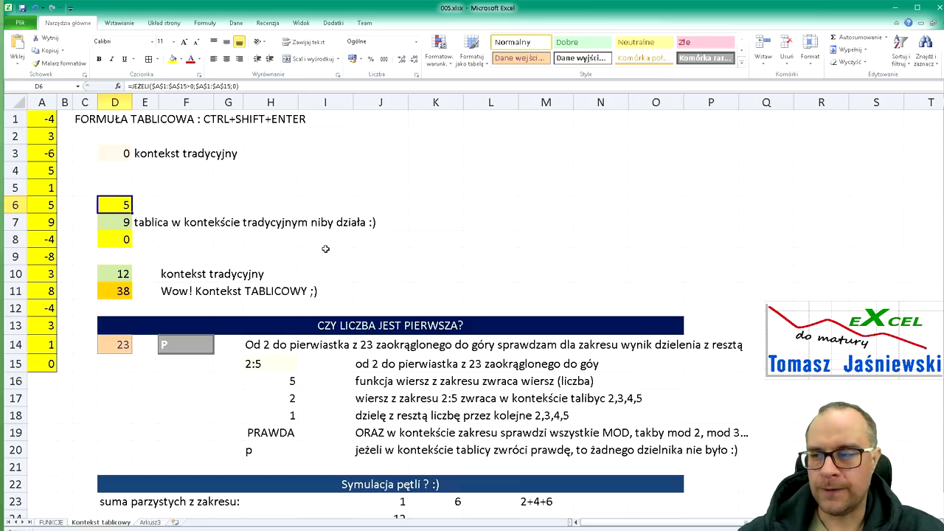
{"action": "key", "text": "F2"}
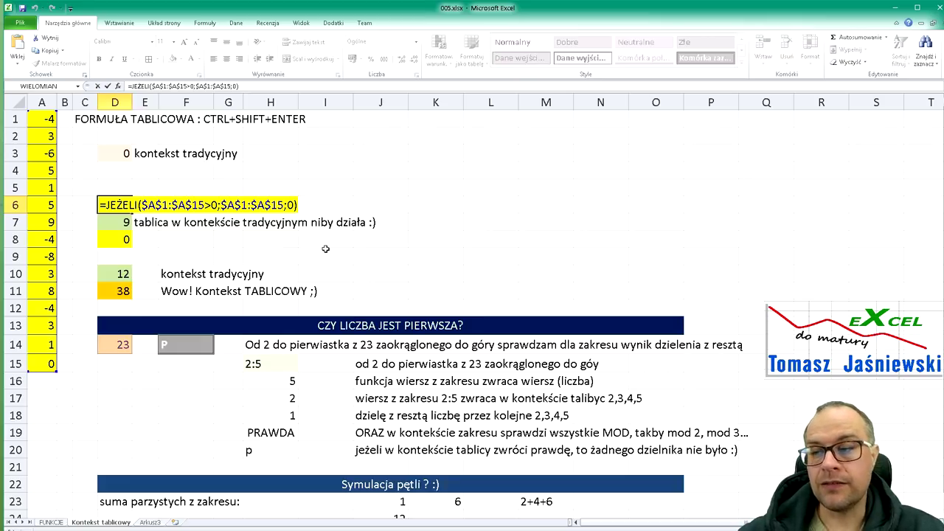
{"action": "key", "text": "Escape"}
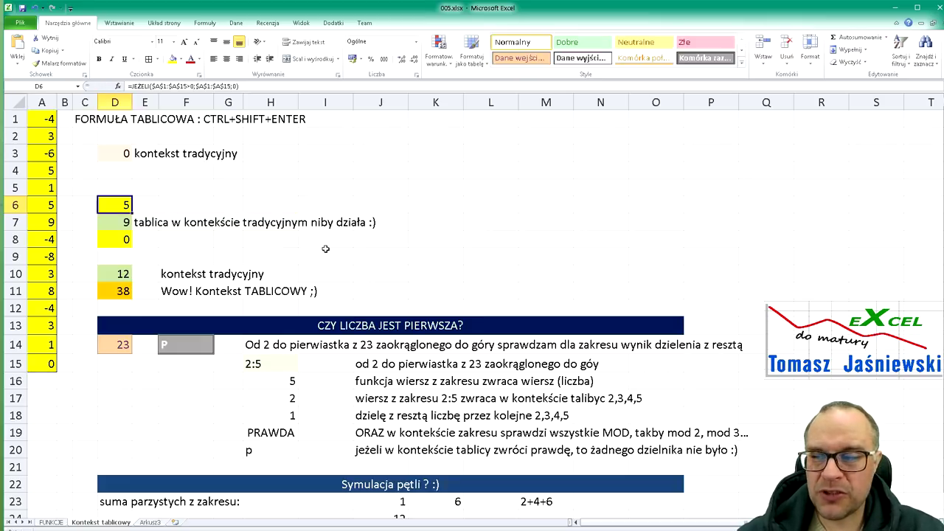
{"action": "key", "text": "Left"}
{"action": "key", "text": "Left"}
{"action": "key", "text": "Left"}
{"action": "key", "text": "Right"}
{"action": "key", "text": "Right"}
{"action": "key", "text": "Right"}
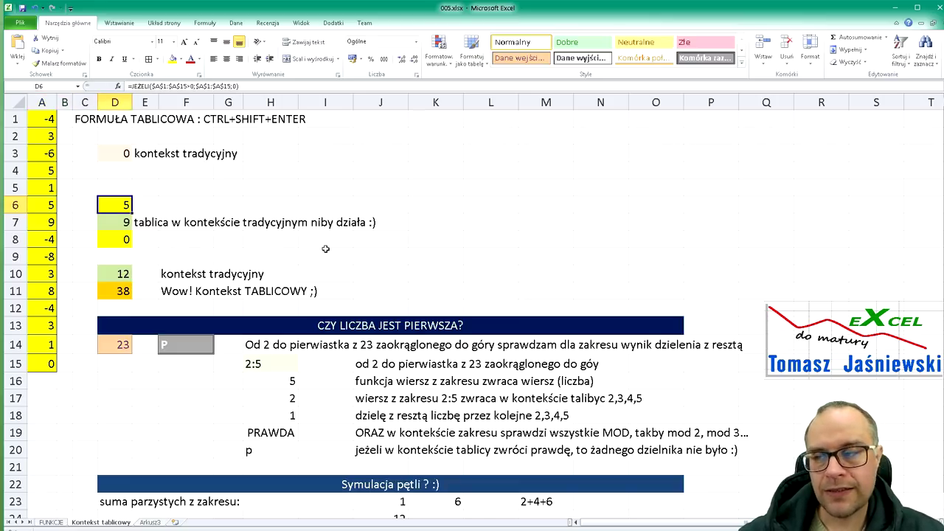
{"action": "key", "text": "shift+Left"}
{"action": "key", "text": "shift+Left"}
{"action": "key", "text": "shift+Left"}
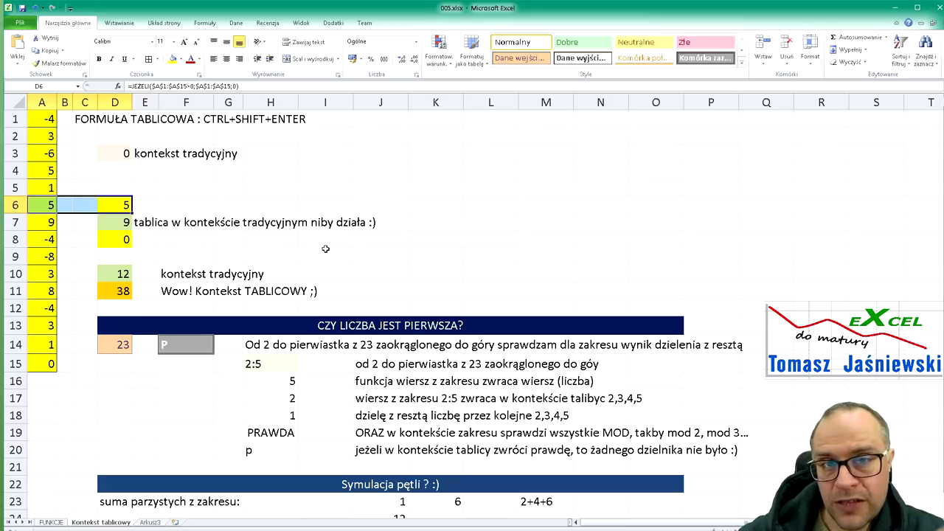
{"action": "key", "text": "shift+Right"}
{"action": "key", "text": "shift+Right"}
{"action": "key", "text": "shift+Right"}
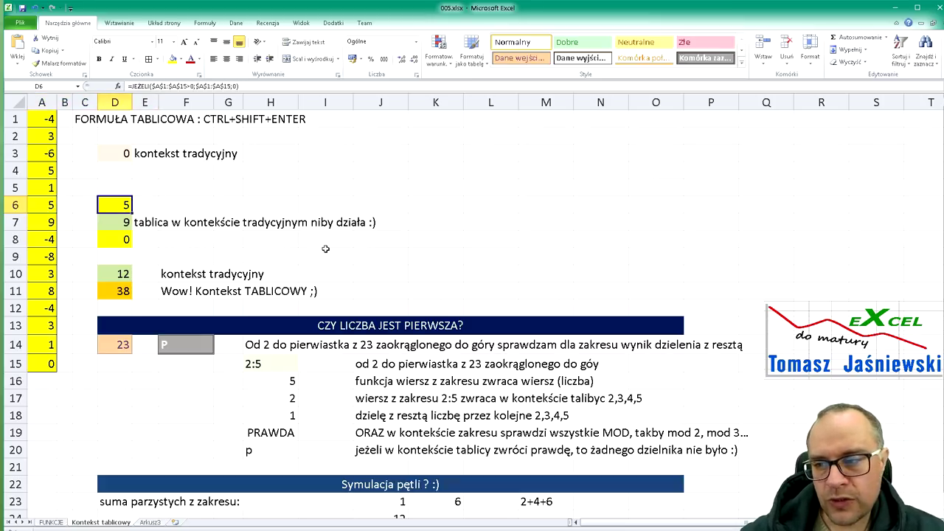
{"action": "key", "text": "F2"}
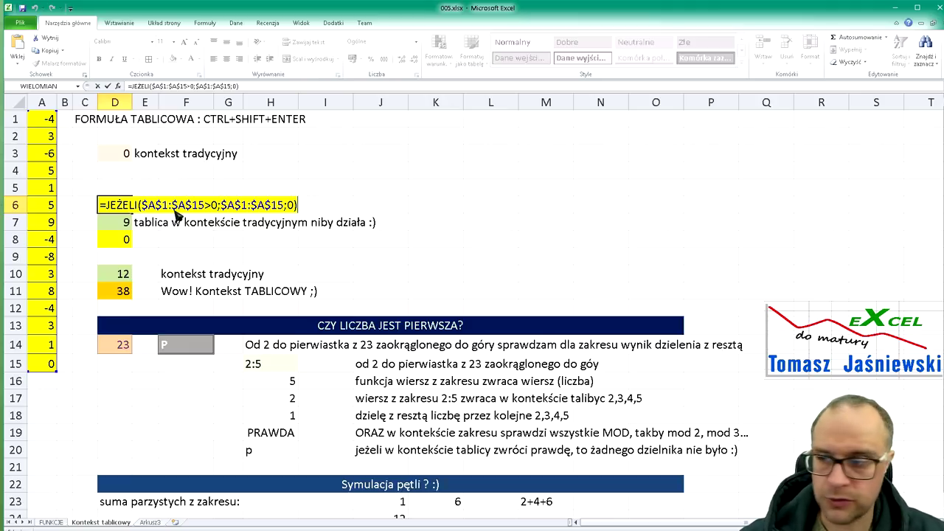
{"action": "key", "text": "ctrl+shift+Return"}
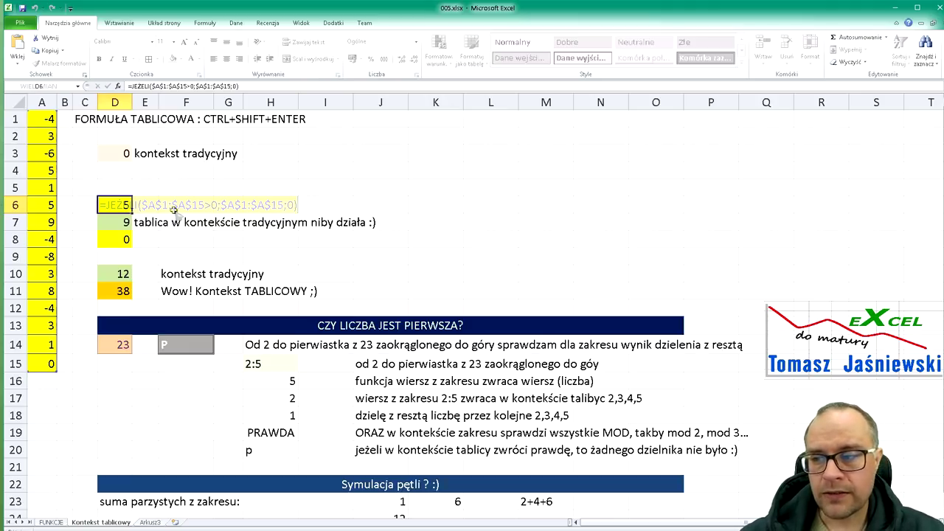
{"action": "key", "text": "F2"}
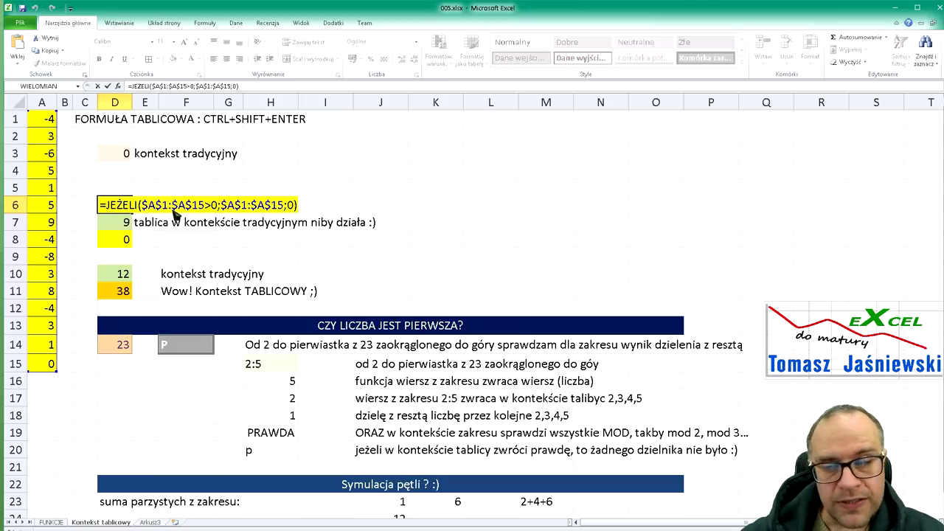
{"action": "key", "text": "Escape"}
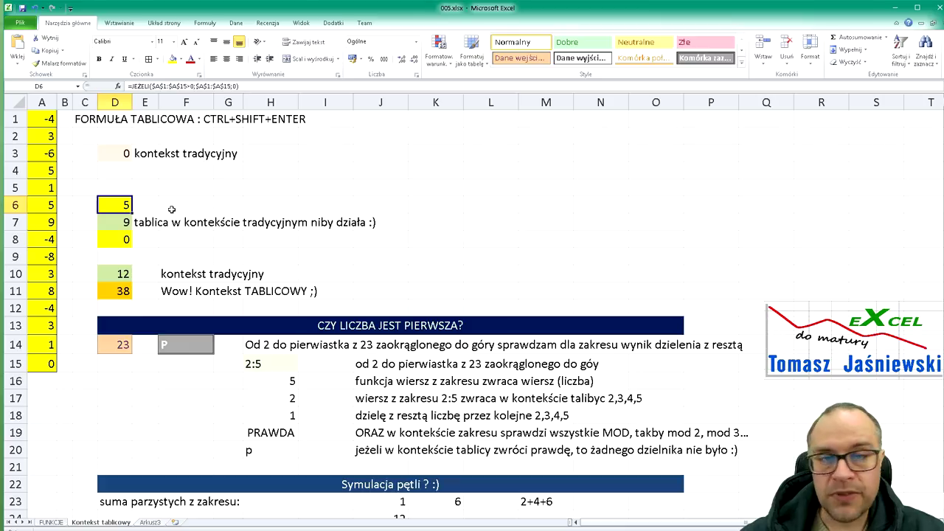
{"action": "key", "text": "Left"}
{"action": "key", "text": "Left"}
{"action": "key", "text": "Left"}
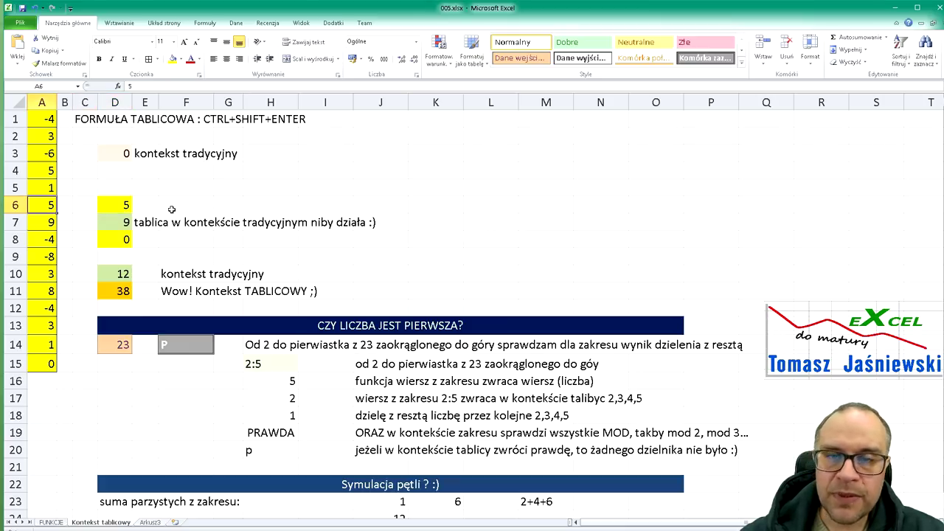
{"action": "key", "text": "Right"}
{"action": "key", "text": "Right"}
{"action": "key", "text": "Down"}
{"action": "key", "text": "Right"}
{"action": "key", "text": "Left"}
{"action": "key", "text": "Left"}
{"action": "key", "text": "Left"}
{"action": "key", "text": "Down"}
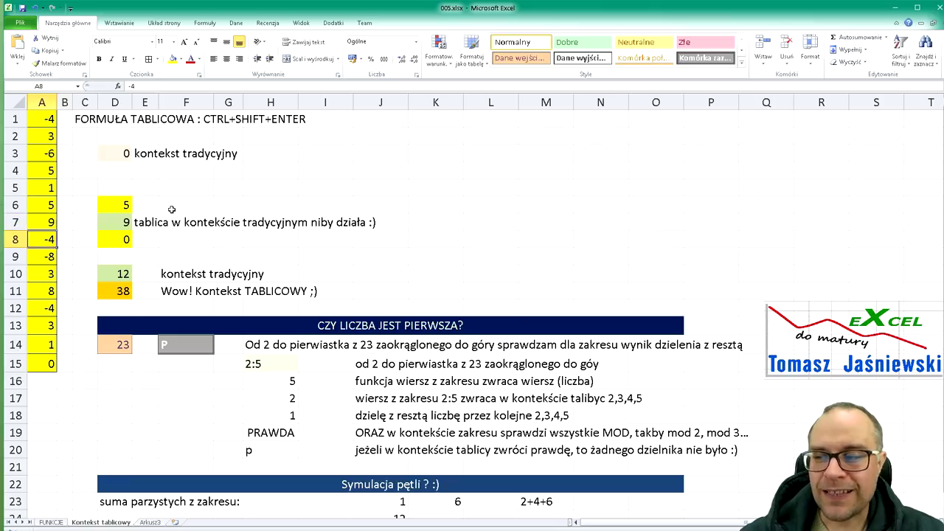
{"action": "key", "text": "Right"}
{"action": "key", "text": "Right"}
{"action": "key", "text": "Right"}
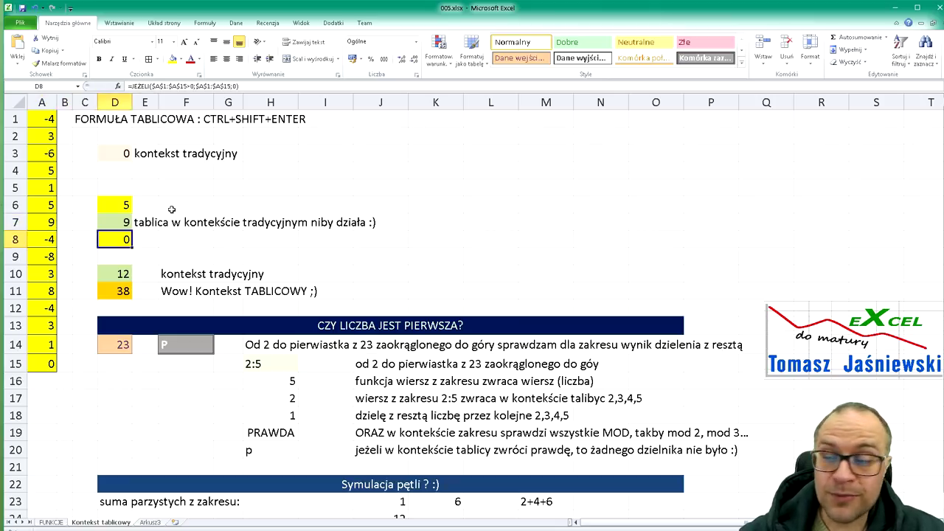
{"action": "key", "text": "F2"}
{"action": "key", "text": "Escape"}
{"action": "key", "text": "Up"}
{"action": "key", "text": "Up"}
{"action": "key", "text": "Down"}
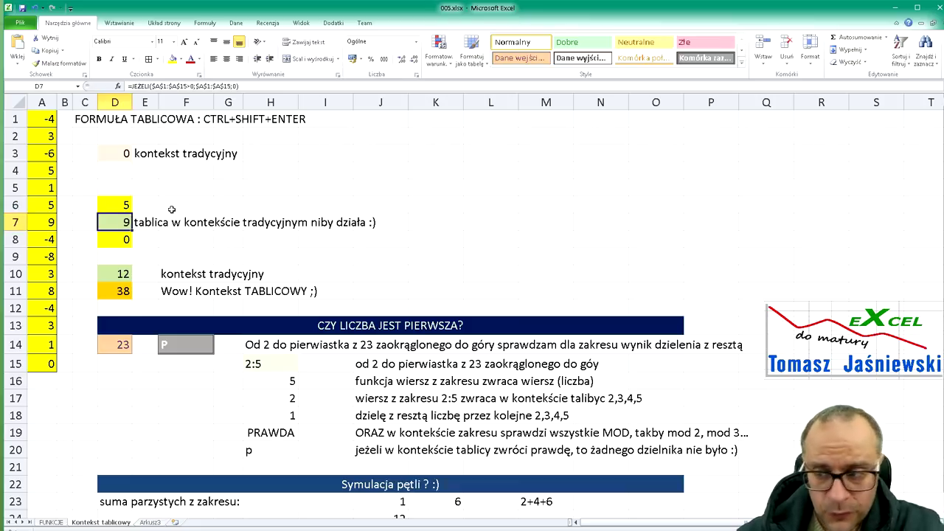
{"action": "key", "text": "F2"}
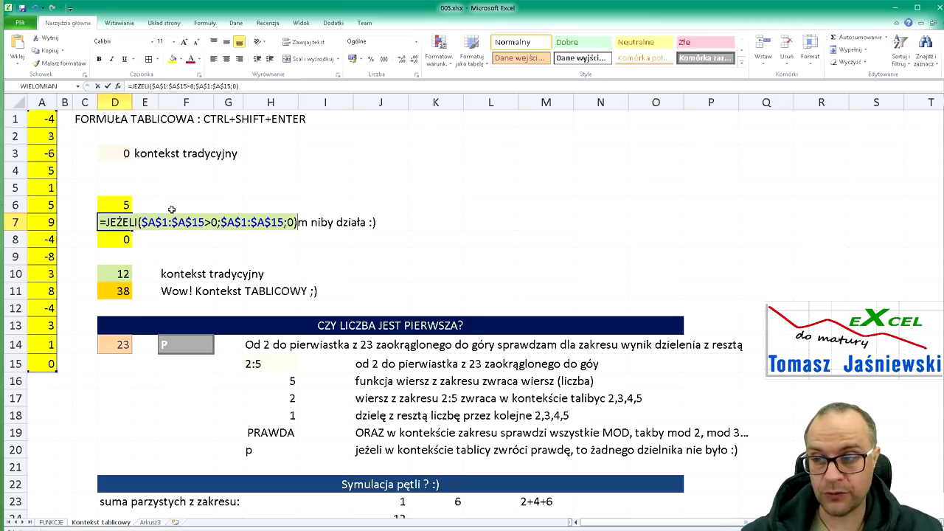
{"action": "key", "text": "Return"}
{"action": "key", "text": "Up"}
{"action": "key", "text": "Up"}
{"action": "key", "text": "Down"}
{"action": "key", "text": "F2"}
{"action": "key", "text": "Return"}
{"action": "key", "text": "F2"}
{"action": "key", "text": "Escape"}
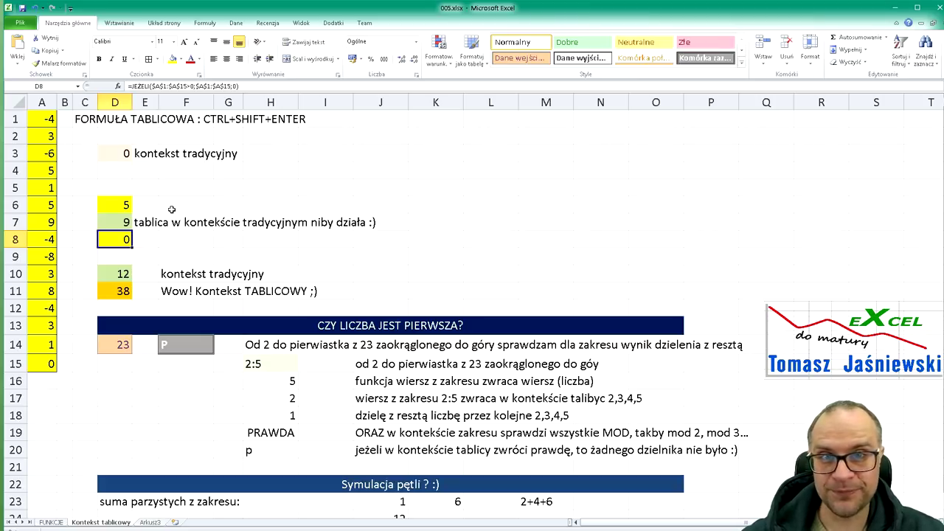
{"action": "key", "text": "Down"}
{"action": "key", "text": "Down"}
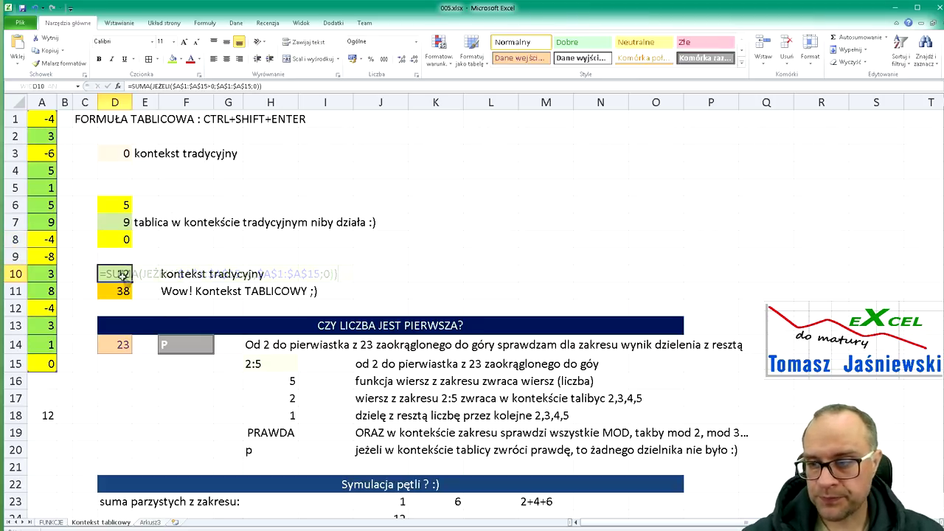
Commit D10's =SUMA(JEŻELI($A$1:$A$15>0;$A$1:$A$15;0)) with plain Enter so it returns 12.
{"action": "key", "text": "F2"}
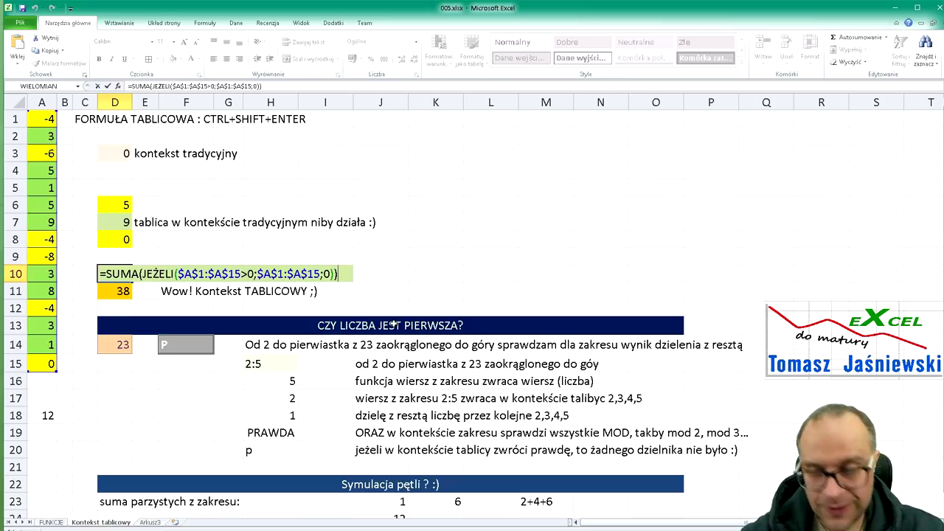
{"action": "key", "text": "Return"}
{"action": "left_click", "coordinate": [124, 273]}
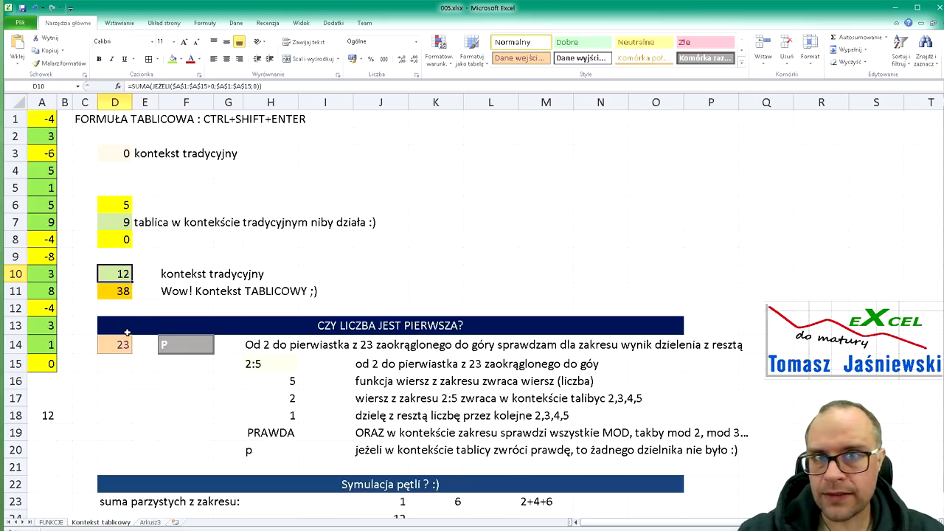
{"action": "key", "text": "F2"}
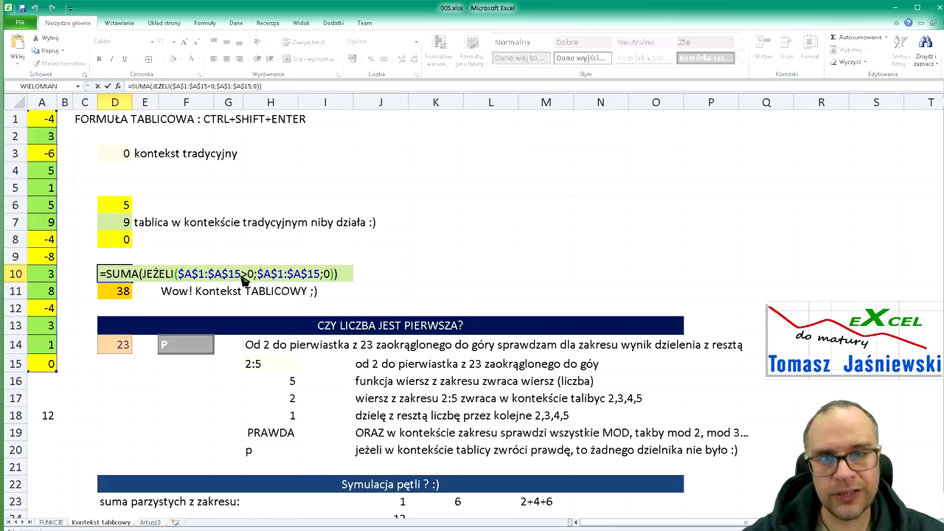
{"action": "key", "text": "Return"}
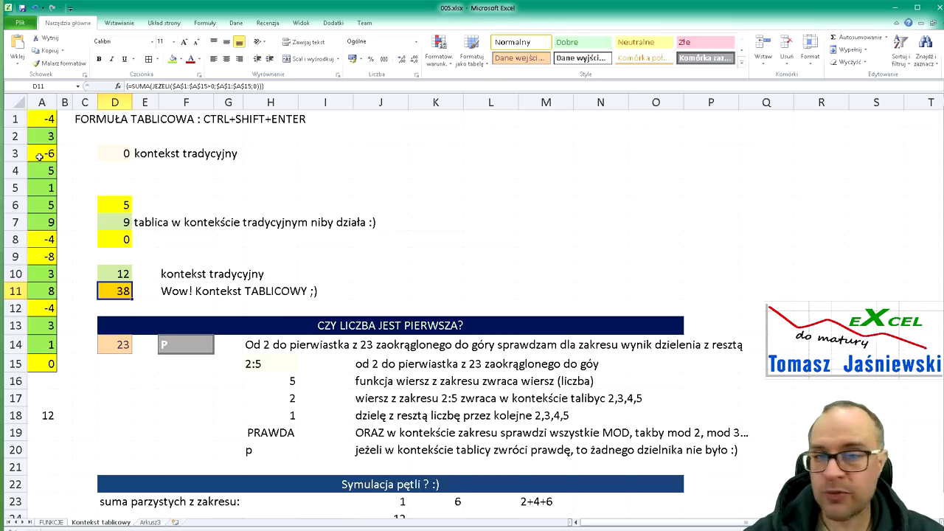
Re-enter D11's SUMA(JEŻELI) formula as an array formula with Ctrl+Shift+Enter, giving 38.
{"action": "left_click", "coordinate": [120, 271]}
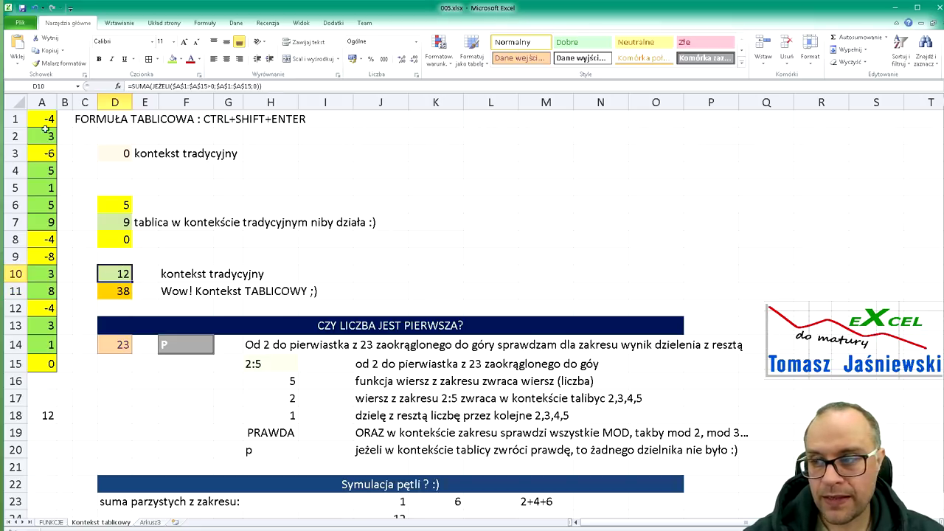
{"action": "double_click", "coordinate": [106, 289]}
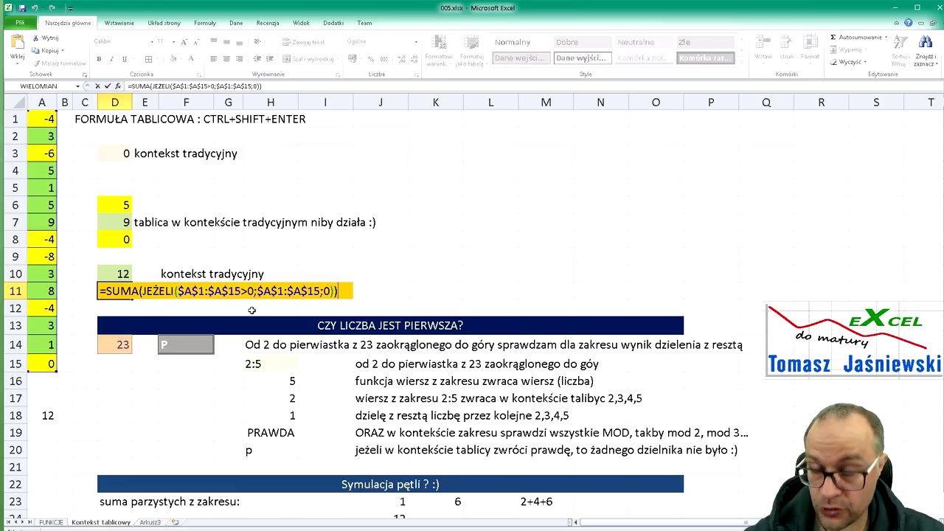
{"action": "key", "text": "ctrl+shift+Return"}
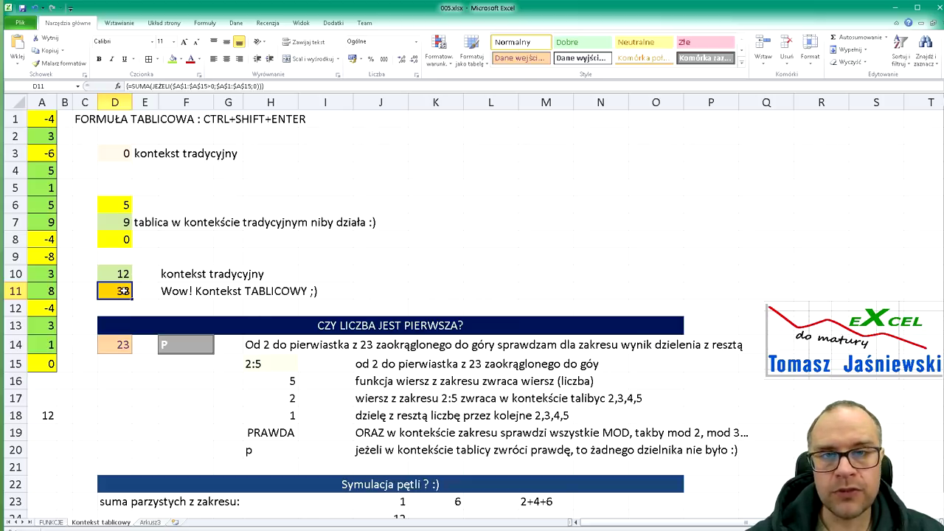
Step through the column A values that make up the 38 total.
{"action": "left_click", "coordinate": [51, 137]}
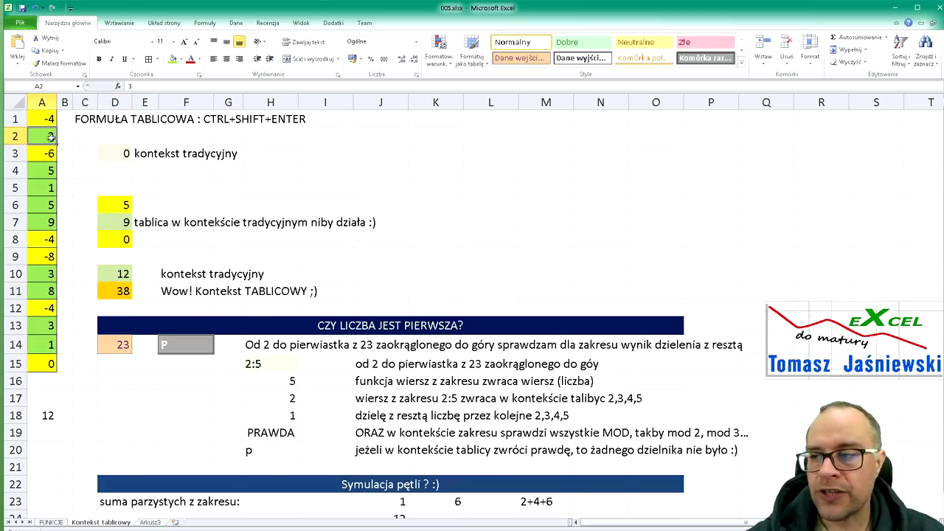
{"action": "left_click", "coordinate": [44, 167]}
{"action": "left_click", "coordinate": [44, 187]}
{"action": "left_click", "coordinate": [45, 204]}
{"action": "left_click", "coordinate": [45, 219]}
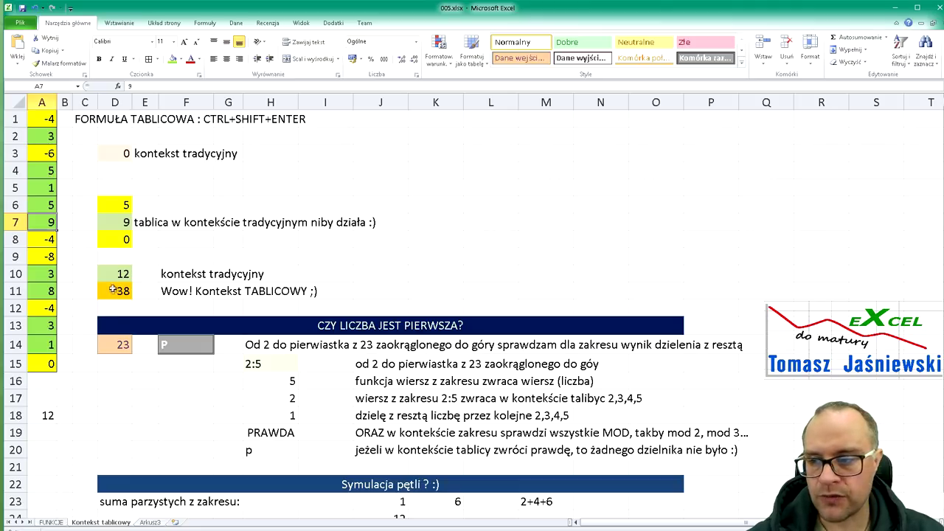
{"action": "left_click", "coordinate": [108, 271]}
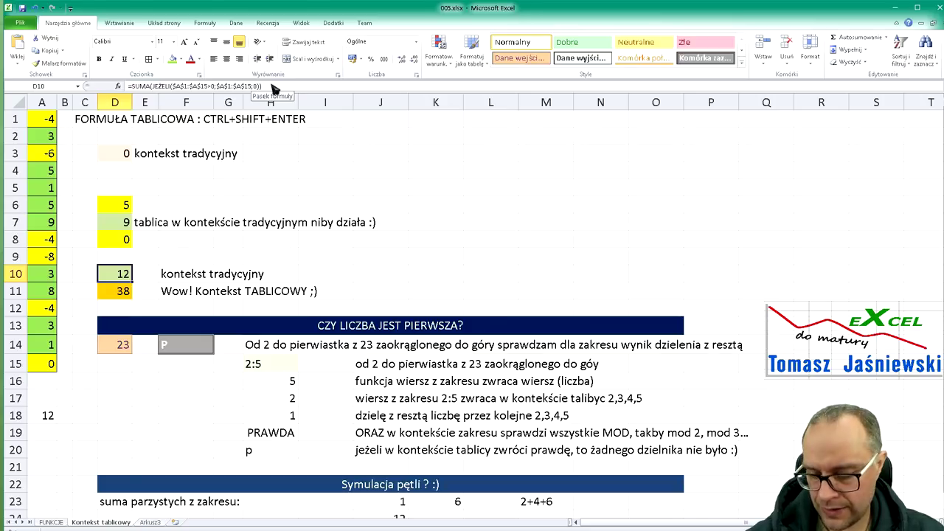
{"action": "key", "text": "F2"}
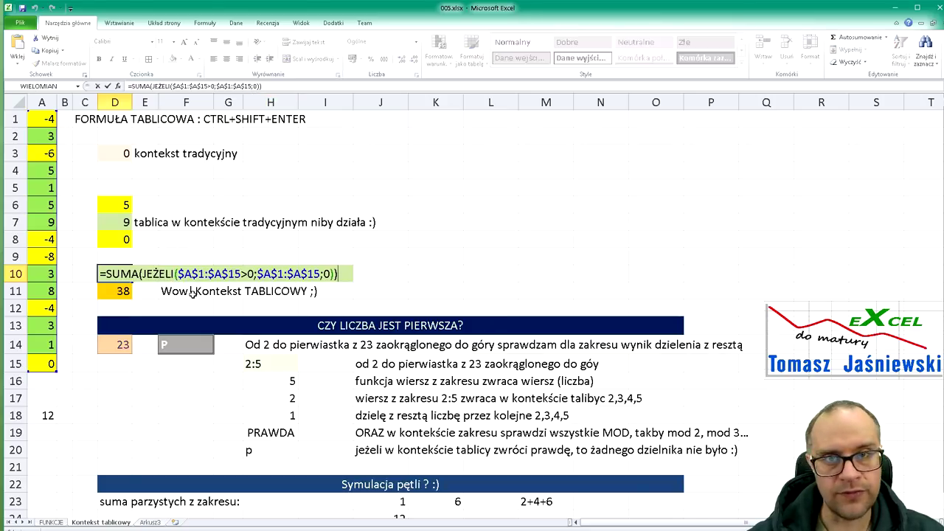
{"action": "key", "text": "Escape"}
{"action": "key", "text": "Down"}
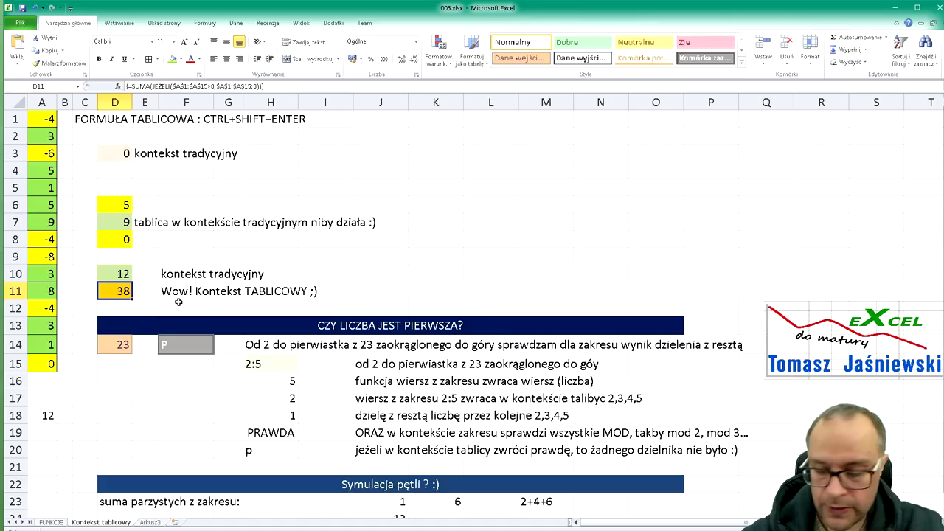
{"action": "key", "text": "F2"}
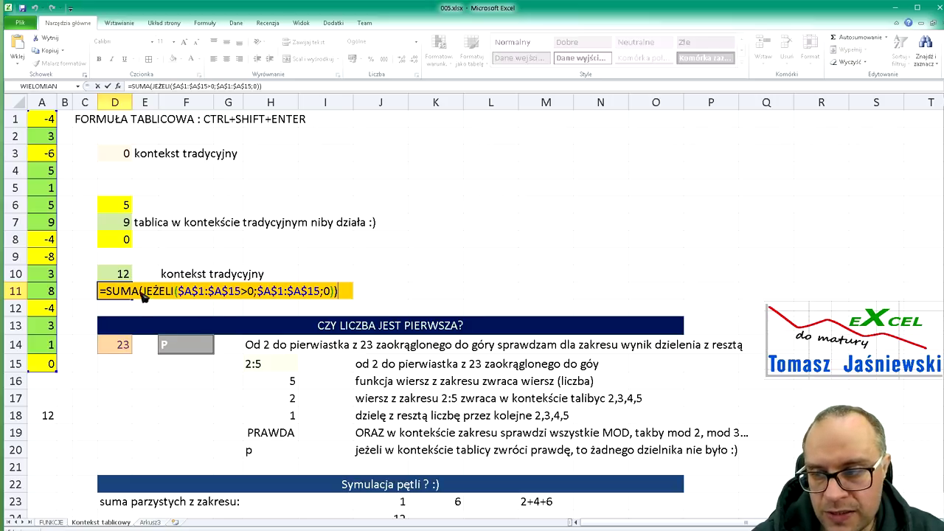
{"action": "left_click_drag", "start_coordinate": [142, 292], "coordinate": [336, 293]}
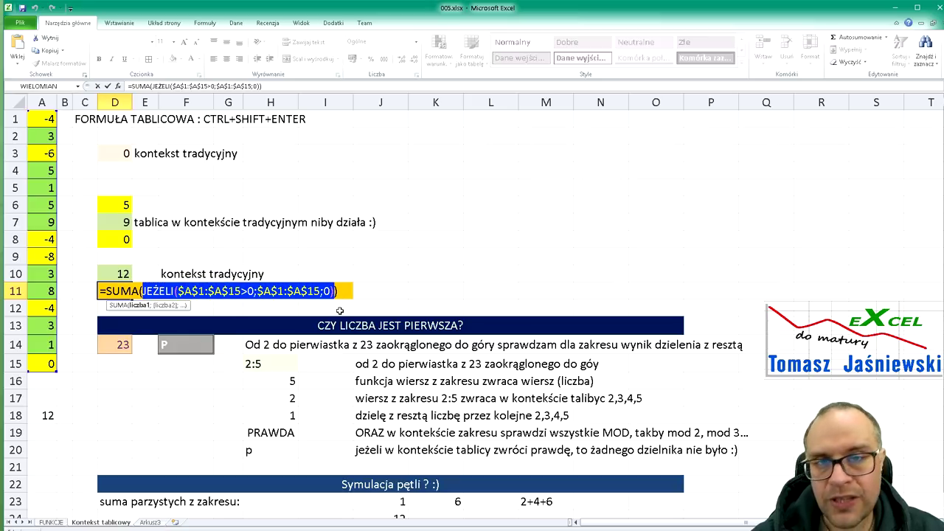
{"action": "key", "text": "F9"}
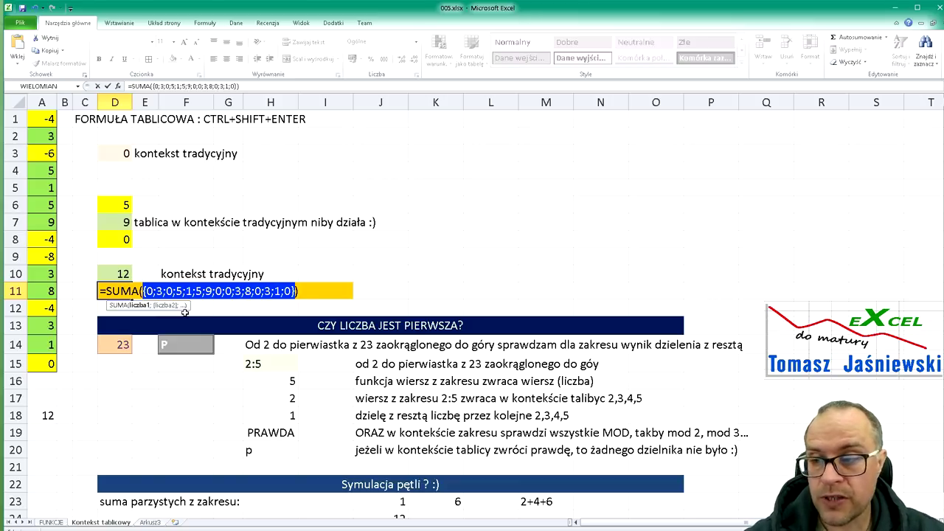
{"action": "key", "text": "Escape"}
{"action": "key", "text": "F2"}
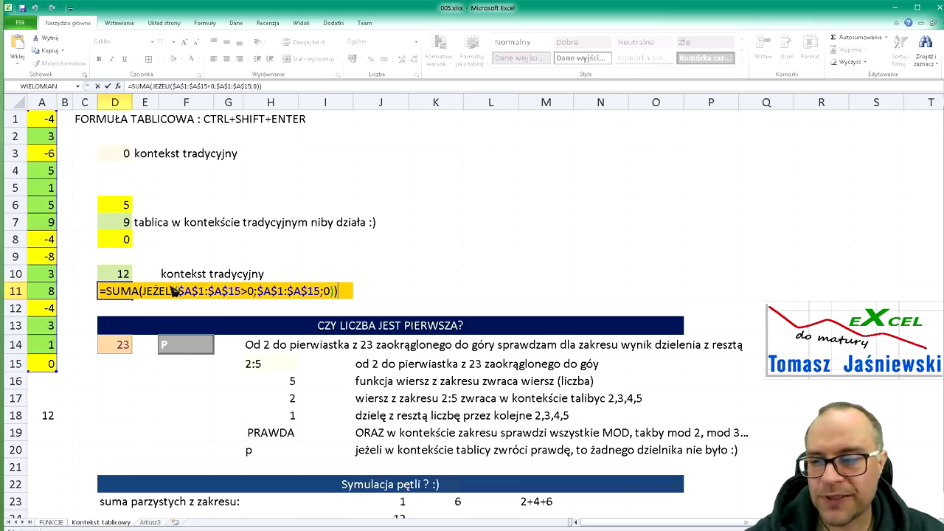
{"action": "key", "text": "ctrl+shift+Return"}
{"action": "key", "text": "Up"}
{"action": "key", "text": "F2"}
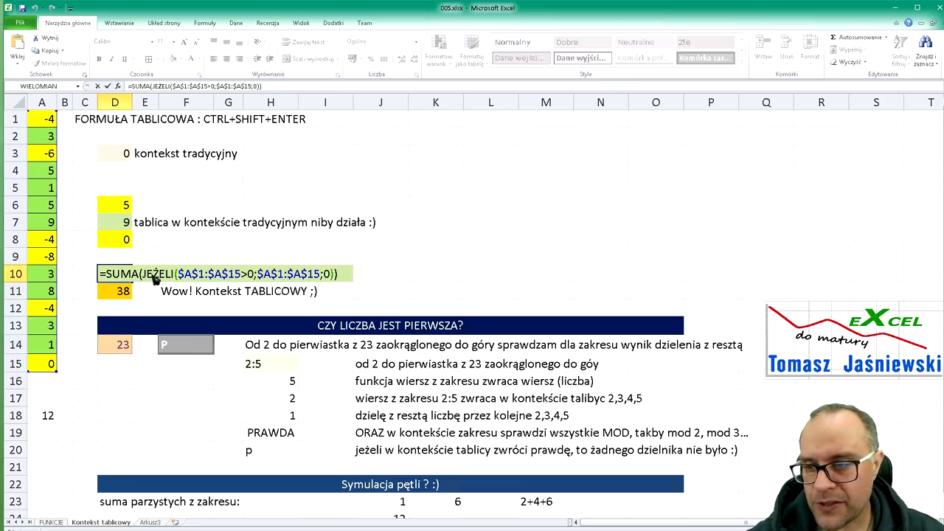
{"action": "left_click_drag", "start_coordinate": [143, 275], "coordinate": [330, 277]}
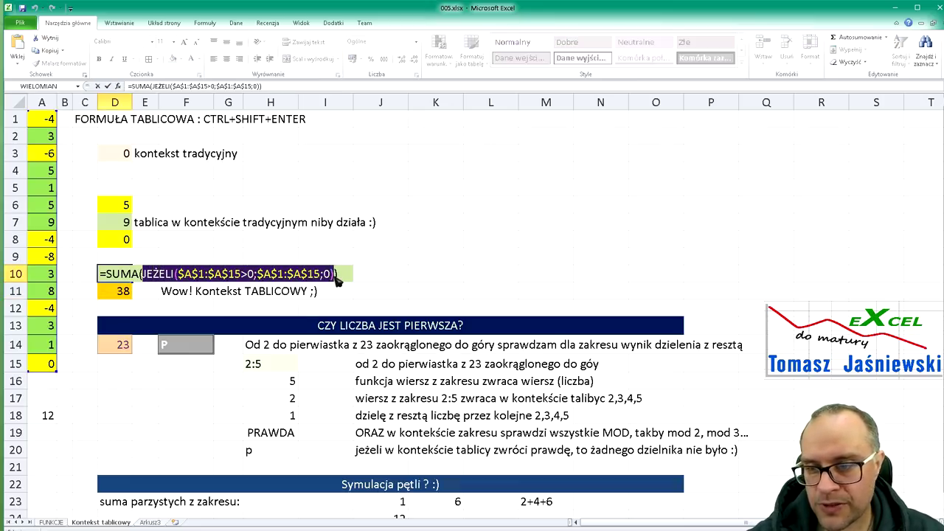
{"action": "key", "text": "F9"}
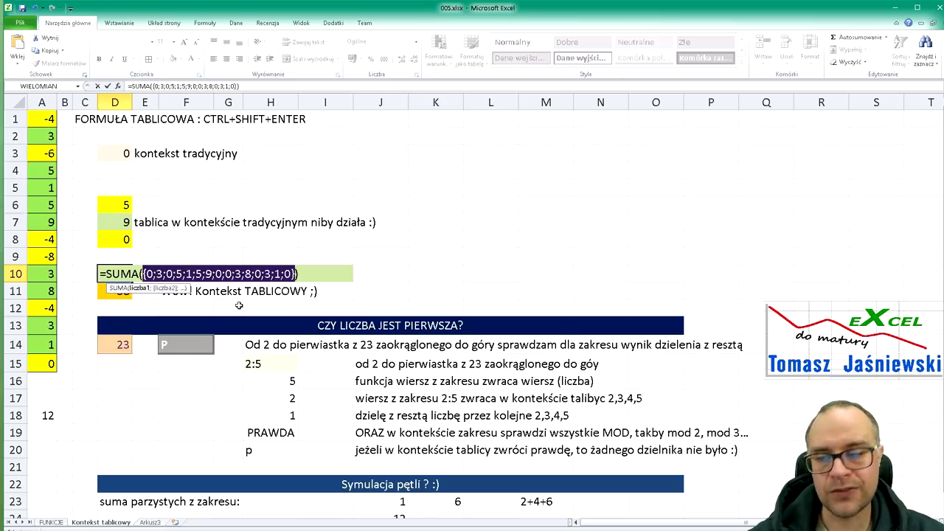
{"action": "key", "text": "Escape"}
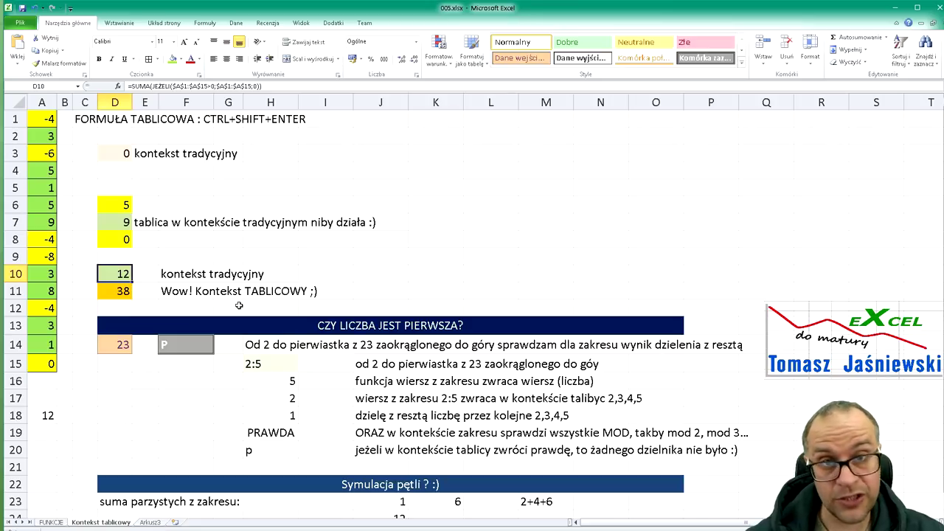
{"action": "key", "text": "F2"}
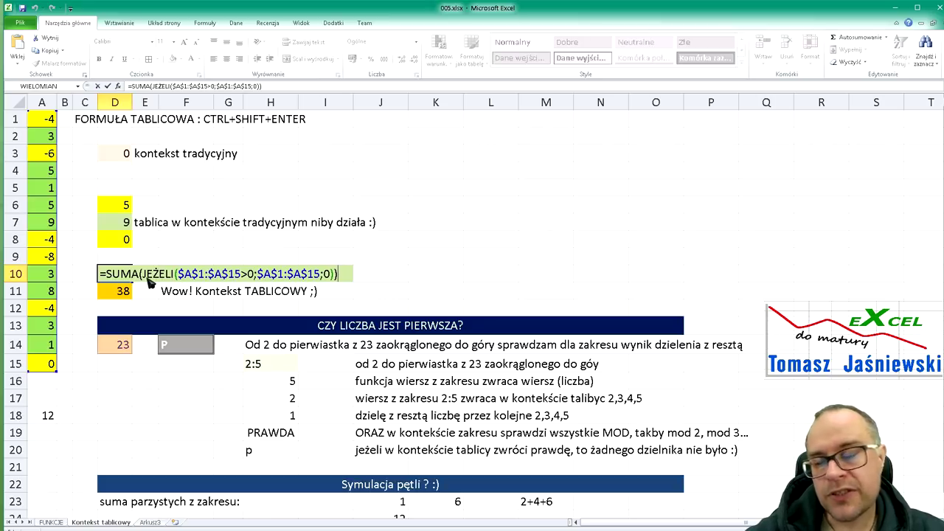
{"action": "key", "text": "Return"}
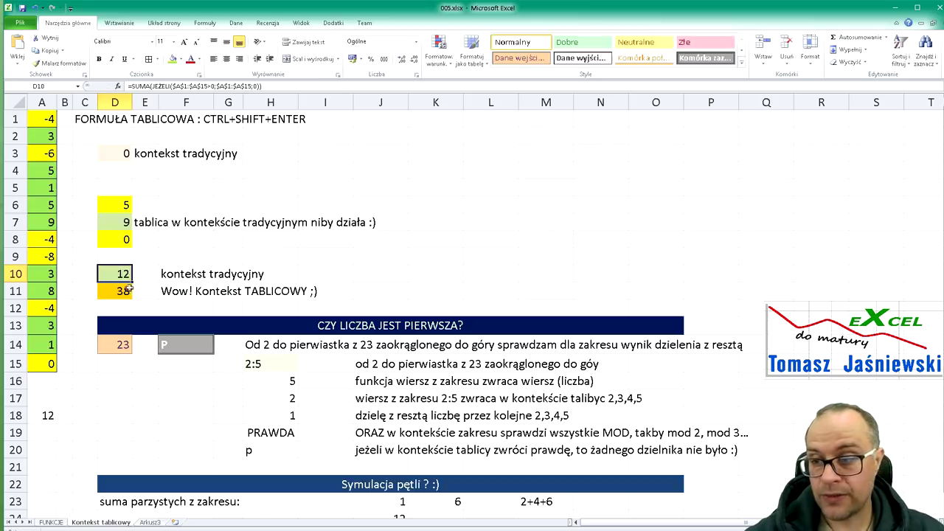
{"action": "key", "text": "F2"}
{"action": "key", "text": "ctrl+shift+Return"}
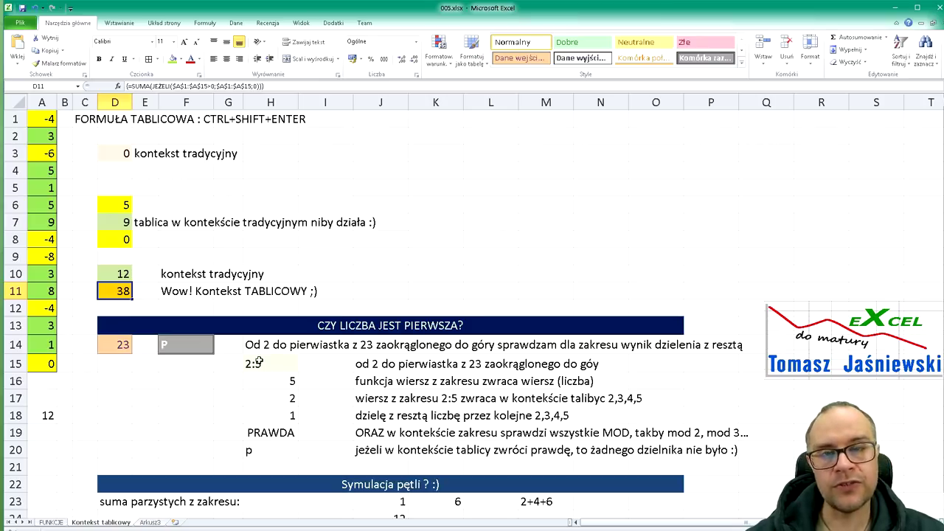
{"action": "key", "text": "F2"}
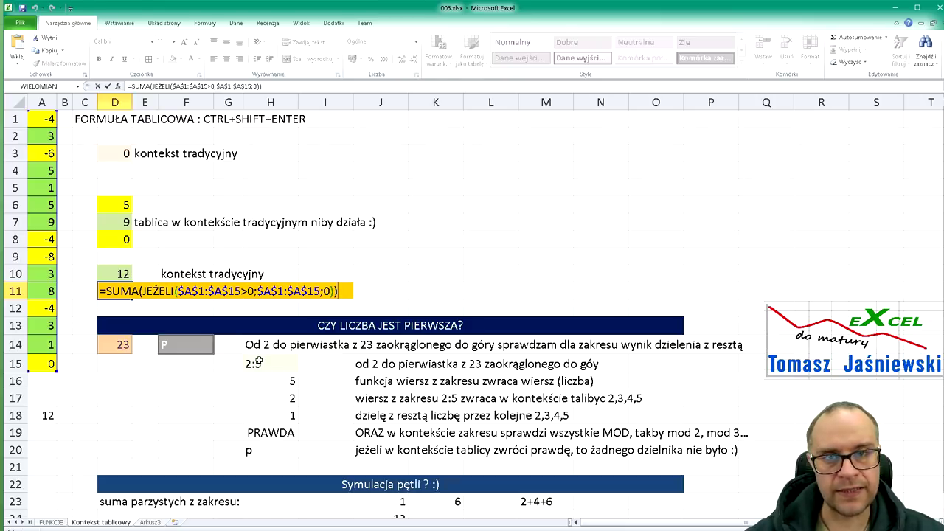
{"action": "key", "text": "ctrl+shift+Return"}
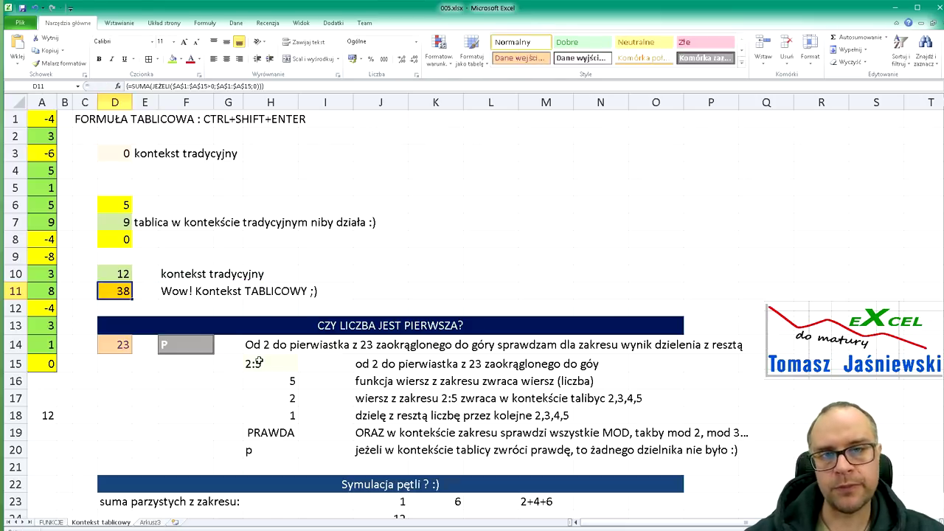
{"action": "key", "text": "Up"}
{"action": "key", "text": "F2"}
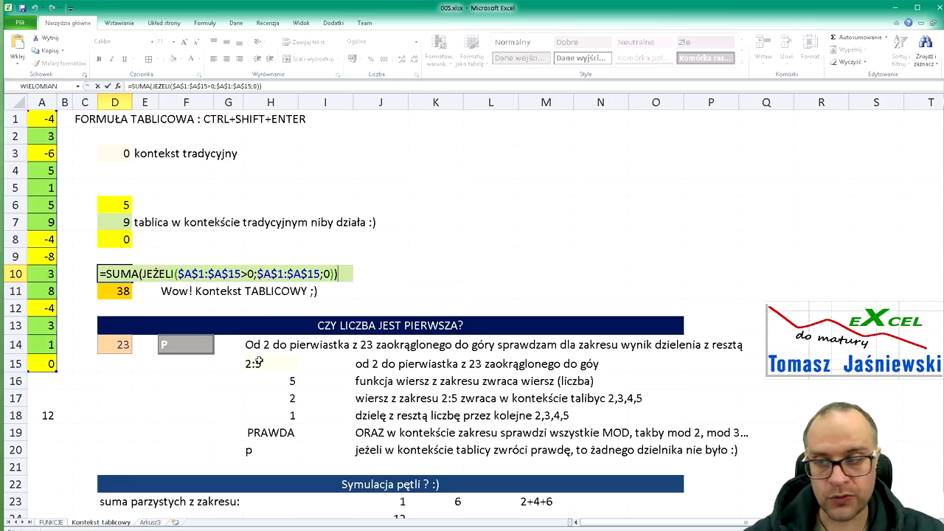
{"action": "key", "text": "Return"}
{"action": "key", "text": "F2"}
{"action": "key", "text": "ctrl+shift+Return"}
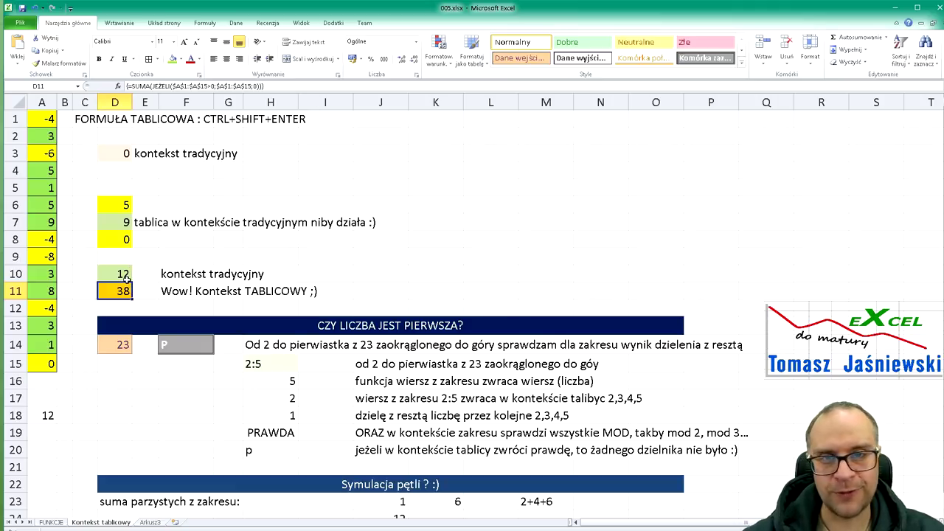
{"action": "left_click", "coordinate": [118, 274]}
{"action": "left_click", "coordinate": [127, 292]}
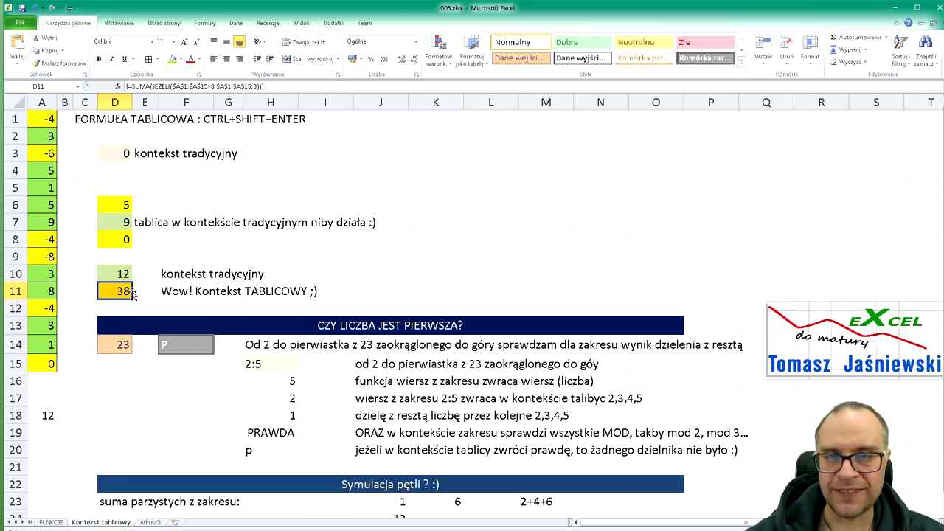
{"action": "scroll", "coordinate": [433, 203], "scroll_direction": "down", "scroll_amount": 2}
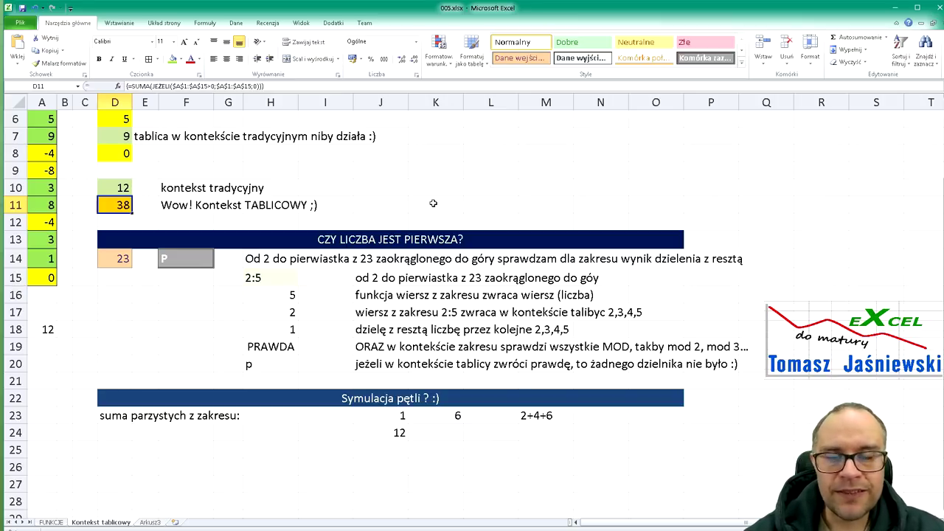
Look at F14's prime-test formula and test 11 in D14.
{"action": "left_click", "coordinate": [118, 261]}
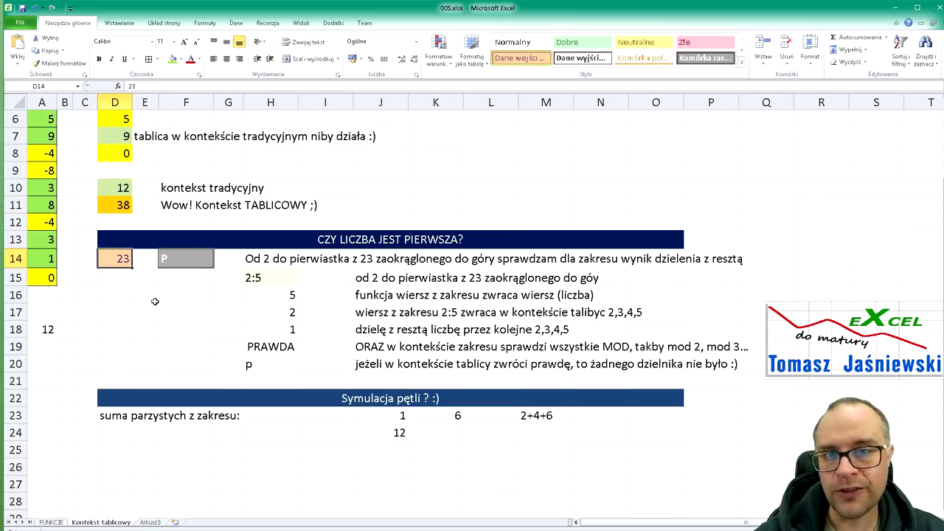
{"action": "left_click", "coordinate": [179, 256]}
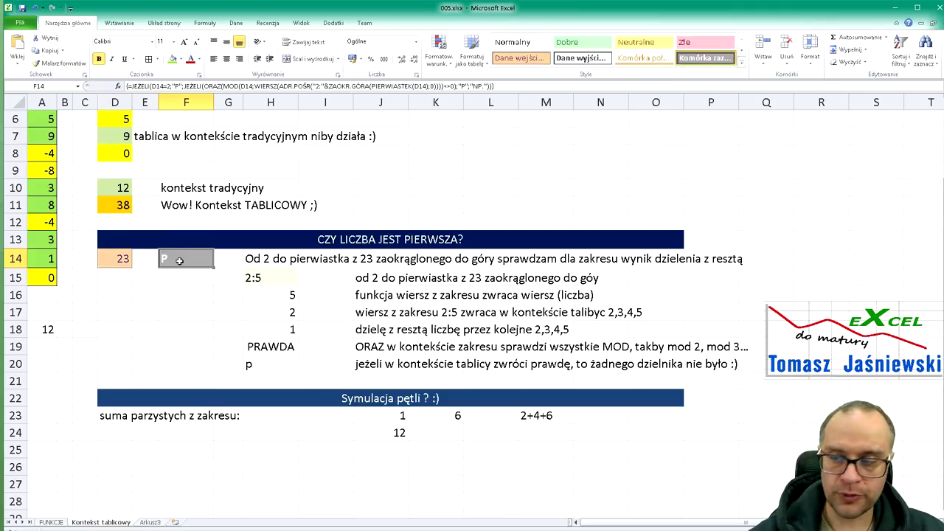
{"action": "left_click", "coordinate": [126, 262]}
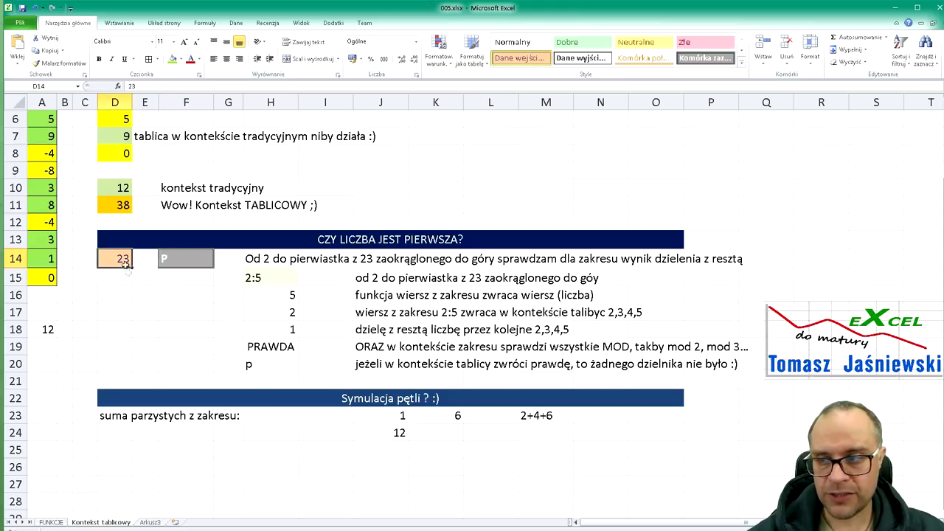
{"action": "type", "text": "11"}
{"action": "key", "text": "Return"}
{"action": "key", "text": "Up"}
{"action": "key", "text": "Right"}
{"action": "key", "text": "Right"}
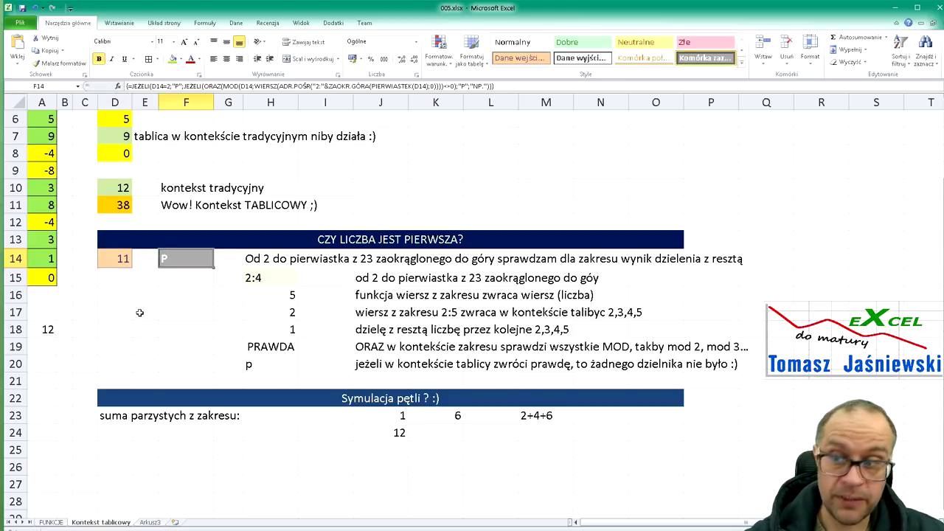
{"action": "key", "text": "Left"}
{"action": "key", "text": "Left"}
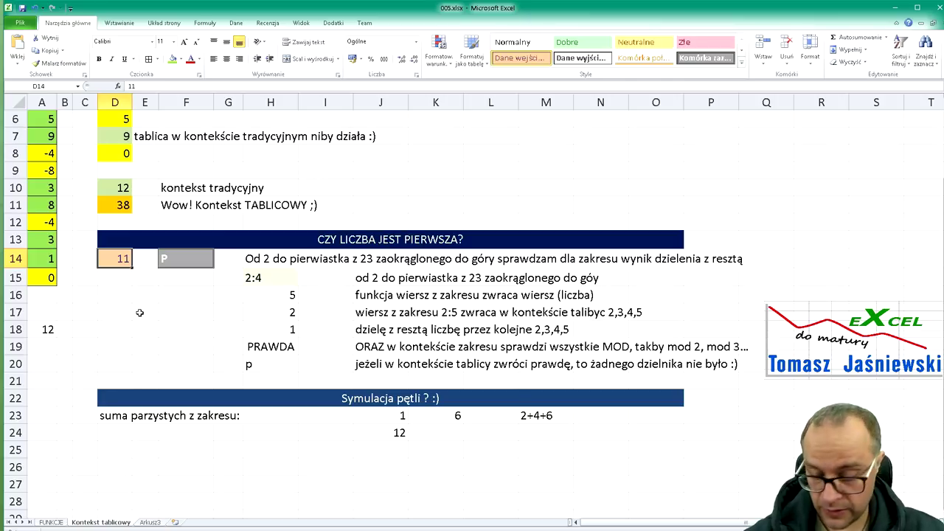
Try 5, 10, 12 and finally 23 as the tested number in D14.
{"action": "type", "text": "5"}
{"action": "key", "text": "Return"}
{"action": "key", "text": "Up"}
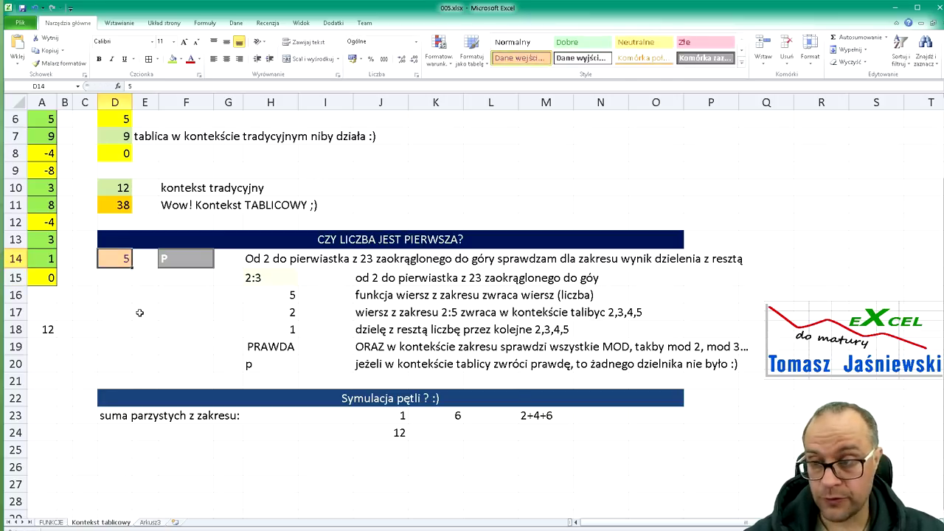
{"action": "type", "text": "10"}
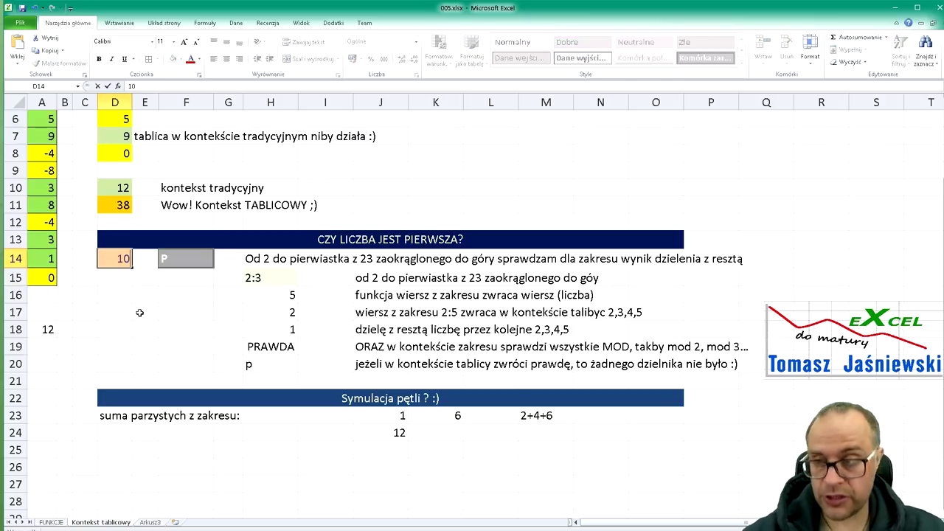
{"action": "key", "text": "Return"}
{"action": "key", "text": "Up"}
{"action": "type", "text": "12"}
{"action": "key", "text": "Return"}
{"action": "key", "text": "Up"}
{"action": "type", "text": "23"}
{"action": "key", "text": "Return"}
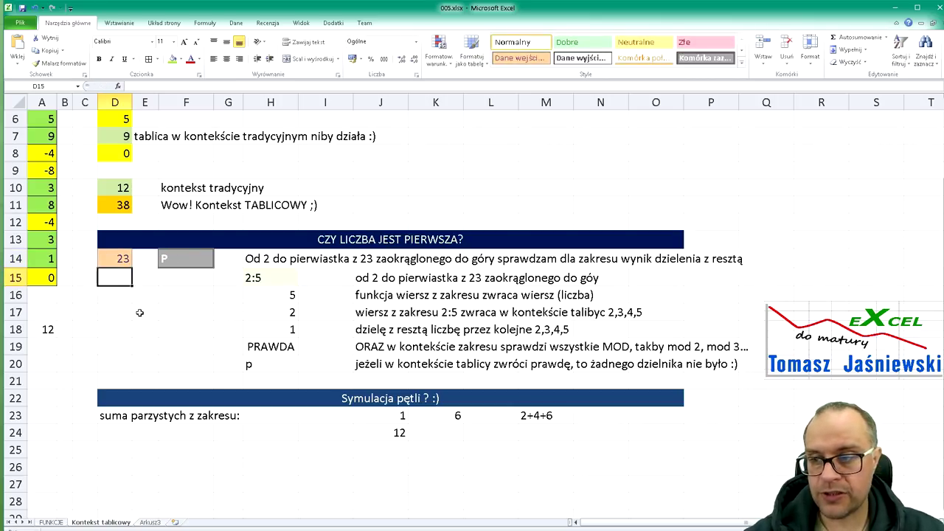
Check F14's formula and result for 23, which returns P.
{"action": "key", "text": "Up"}
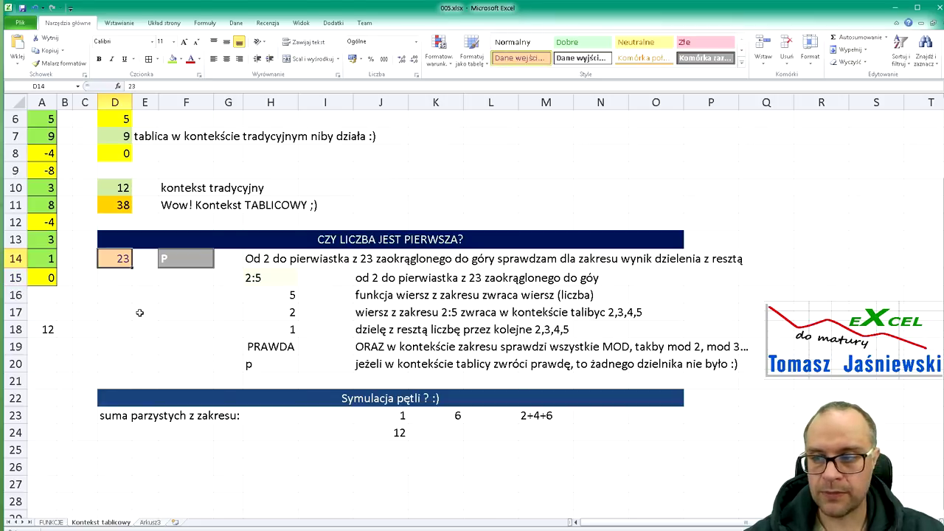
{"action": "key", "text": "Right"}
{"action": "key", "text": "Right"}
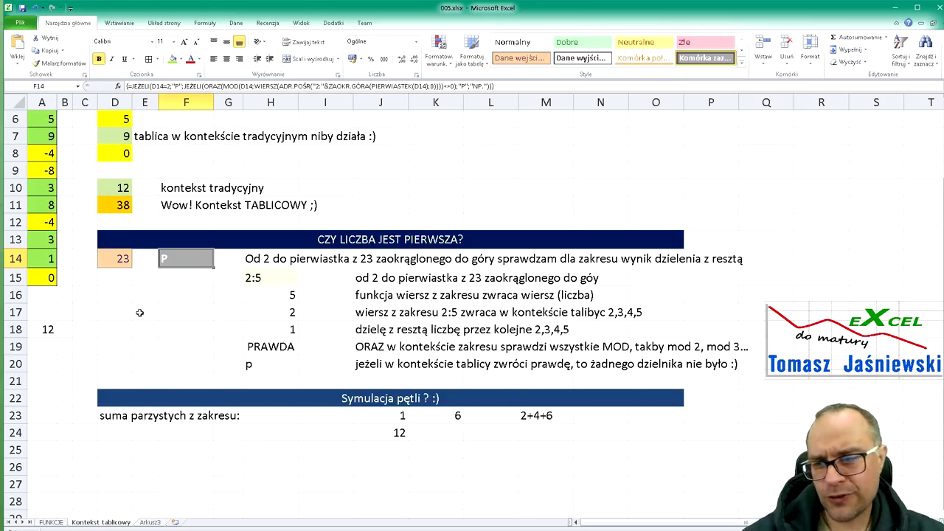
{"action": "key", "text": "Left"}
{"action": "key", "text": "Left"}
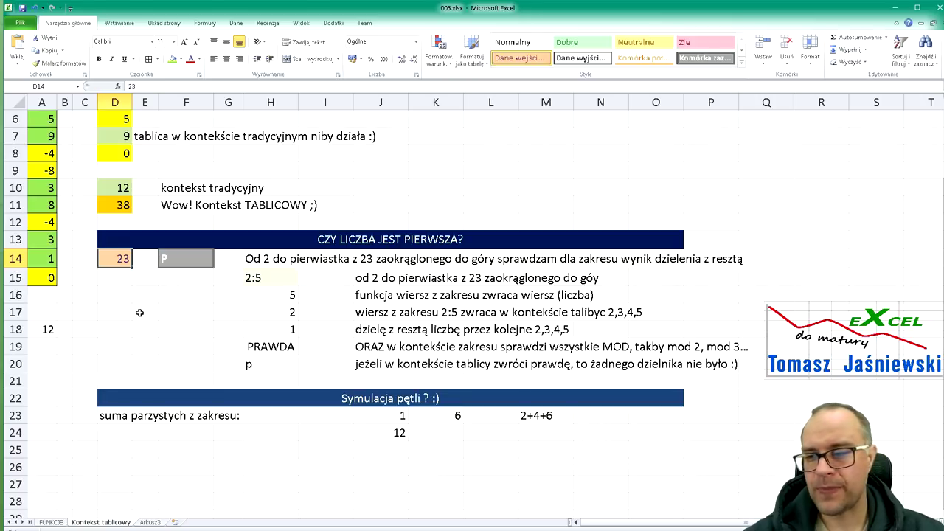
{"action": "key", "text": "Right"}
{"action": "key", "text": "Right"}
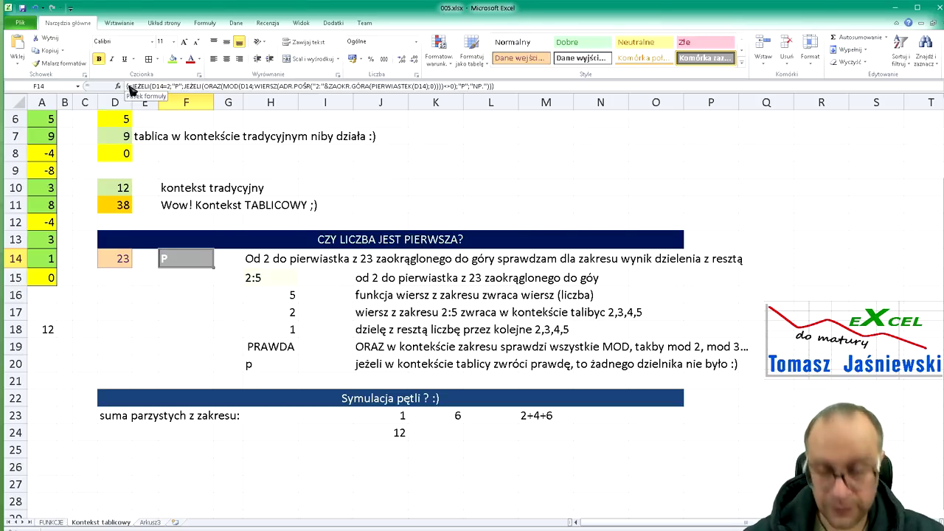
{"action": "key", "text": "F2"}
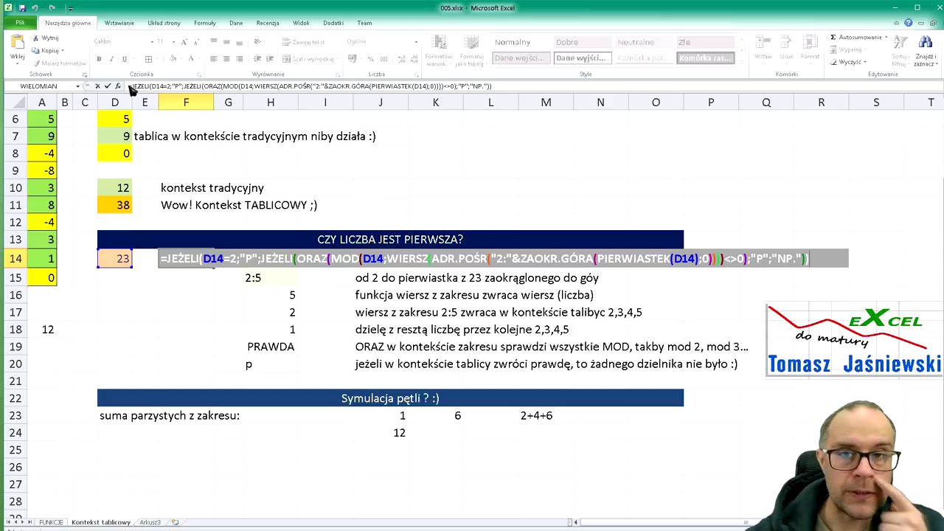
{"action": "key", "text": "Escape"}
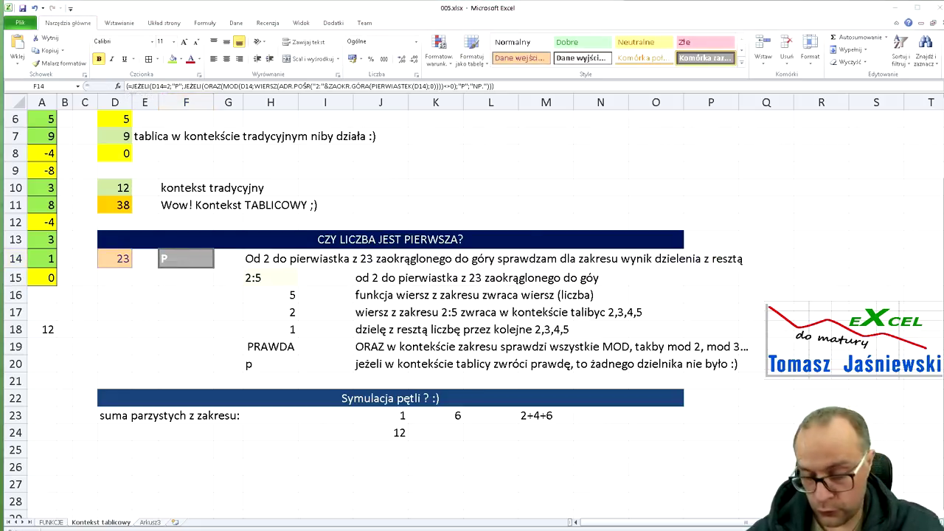
Write 23 and √23 → 5 as ink notes on the sheet.
{"action": "mouse_move", "coordinate": [408, 138]}
{"action": "left_mouse_down"}
{"action": "mouse_move", "coordinate": [422, 156]}
{"action": "mouse_move", "coordinate": [430, 138]}
{"action": "mouse_move", "coordinate": [438, 152]}
{"action": "left_mouse_up"}
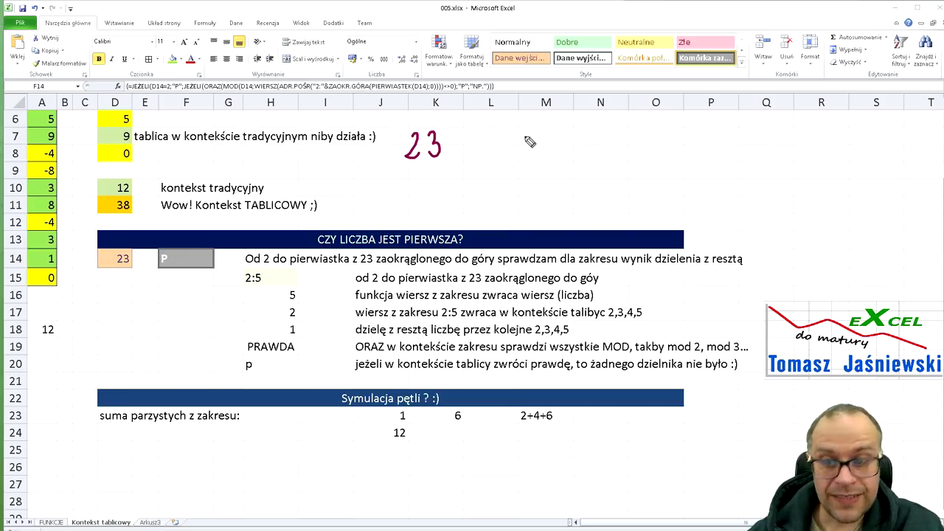
{"action": "mouse_move", "coordinate": [493, 141]}
{"action": "left_mouse_down"}
{"action": "mouse_move", "coordinate": [494, 150]}
{"action": "mouse_move", "coordinate": [540, 110]}
{"action": "mouse_move", "coordinate": [530, 155]}
{"action": "mouse_move", "coordinate": [590, 140]}
{"action": "mouse_move", "coordinate": [583, 147]}
{"action": "mouse_move", "coordinate": [617, 153]}
{"action": "left_mouse_up"}
{"action": "mouse_move", "coordinate": [617, 125]}
{"action": "left_mouse_down"}
{"action": "mouse_move", "coordinate": [638, 124]}
{"action": "mouse_move", "coordinate": [614, 153]}
{"action": "left_mouse_up"}
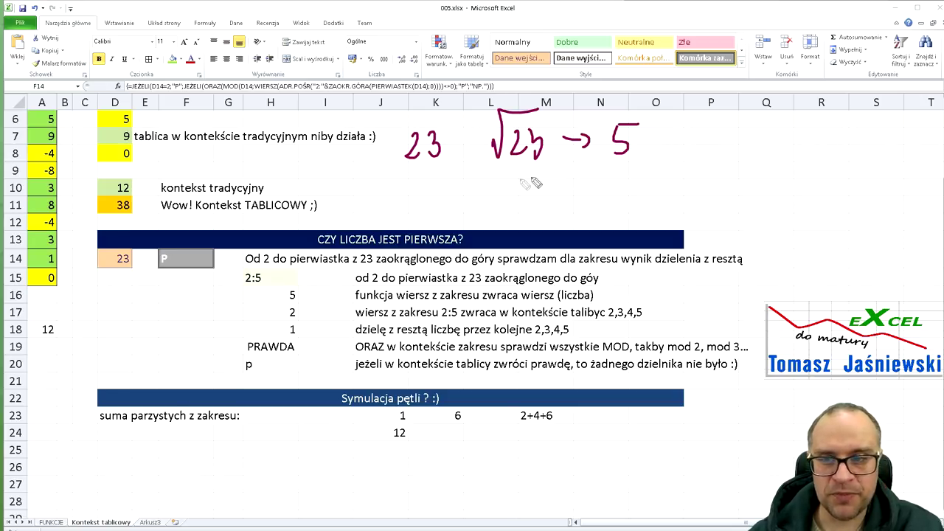
List the divisors 2,3,4,5 below, box them, and begin sketching √n.
{"action": "mouse_move", "coordinate": [530, 188]}
{"action": "left_mouse_down"}
{"action": "mouse_move", "coordinate": [556, 213]}
{"action": "mouse_move", "coordinate": [583, 205]}
{"action": "mouse_move", "coordinate": [589, 215]}
{"action": "left_mouse_up"}
{"action": "mouse_move", "coordinate": [601, 177]}
{"action": "left_mouse_down"}
{"action": "mouse_move", "coordinate": [612, 195]}
{"action": "mouse_move", "coordinate": [606, 214]}
{"action": "left_mouse_up"}
{"action": "left_click_drag", "start_coordinate": [618, 205], "coordinate": [616, 216]}
{"action": "left_click_drag", "start_coordinate": [638, 186], "coordinate": [630, 212]}
{"action": "left_click_drag", "start_coordinate": [641, 183], "coordinate": [652, 178]}
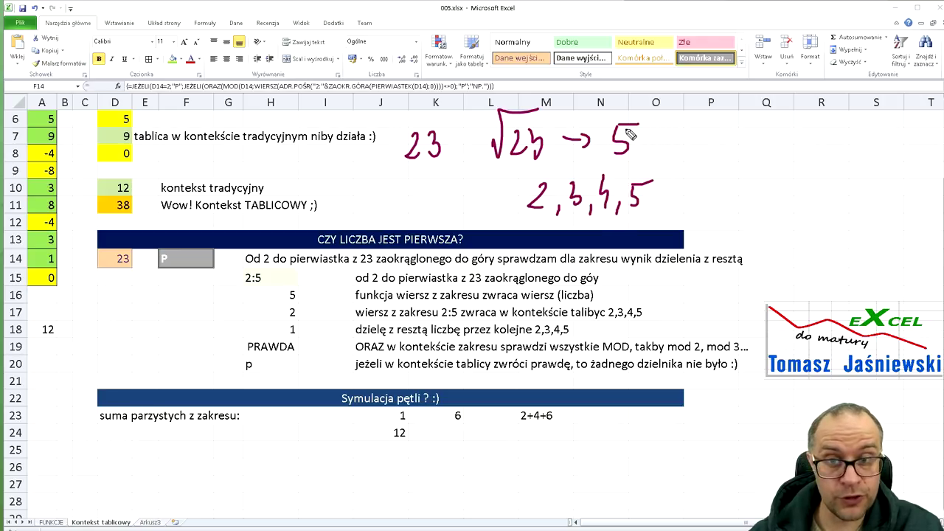
{"action": "mouse_move", "coordinate": [515, 177]}
{"action": "left_mouse_down"}
{"action": "mouse_move", "coordinate": [529, 179]}
{"action": "mouse_move", "coordinate": [511, 174]}
{"action": "left_mouse_up"}
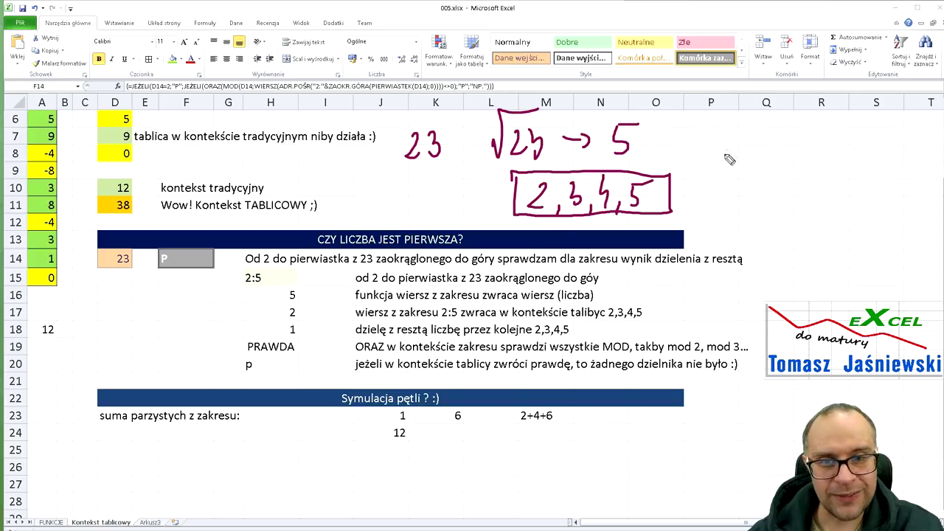
{"action": "left_click_drag", "start_coordinate": [713, 143], "coordinate": [796, 115]}
Complete the ink sketch √n → x with x rounded up.
{"action": "mouse_move", "coordinate": [754, 166]}
{"action": "left_mouse_down"}
{"action": "mouse_move", "coordinate": [830, 149]}
{"action": "mouse_move", "coordinate": [820, 159]}
{"action": "mouse_move", "coordinate": [867, 157]}
{"action": "left_mouse_up"}
{"action": "left_click_drag", "start_coordinate": [876, 140], "coordinate": [841, 168]}
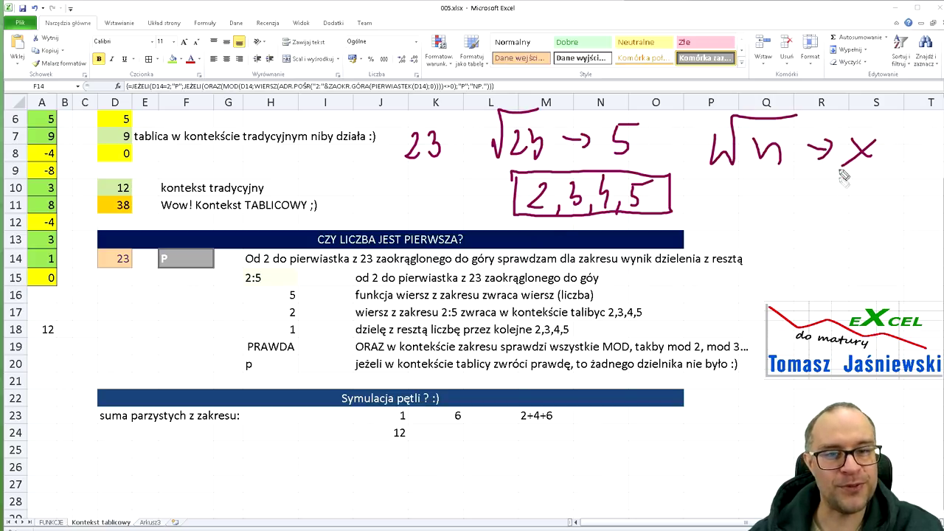
{"action": "left_click_drag", "start_coordinate": [896, 158], "coordinate": [912, 152]}
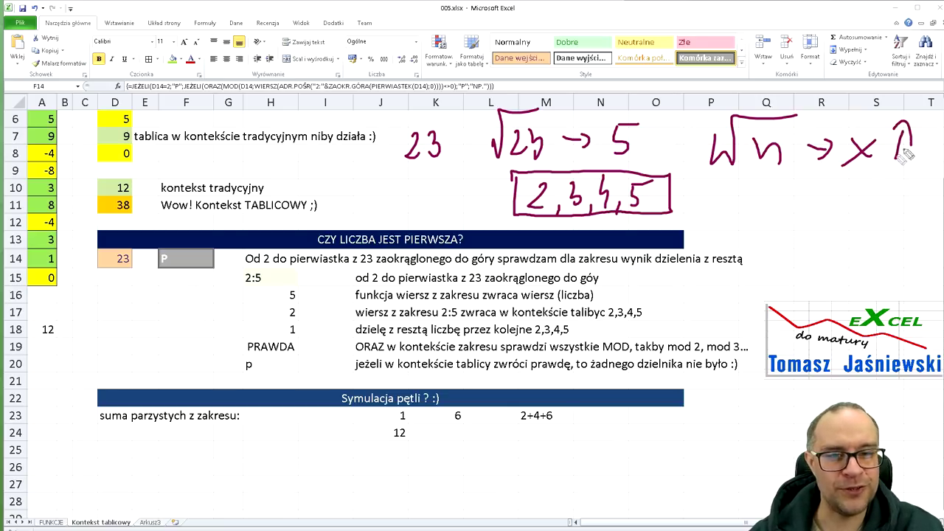
Write MOD over the set {2,…,x}, then erase all the ink notes.
{"action": "mouse_move", "coordinate": [742, 185]}
{"action": "left_mouse_down"}
{"action": "mouse_move", "coordinate": [763, 214]}
{"action": "mouse_move", "coordinate": [807, 199]}
{"action": "mouse_move", "coordinate": [814, 212]}
{"action": "left_mouse_up"}
{"action": "mouse_move", "coordinate": [833, 187]}
{"action": "left_mouse_down"}
{"action": "mouse_move", "coordinate": [848, 200]}
{"action": "mouse_move", "coordinate": [833, 201]}
{"action": "left_mouse_up"}
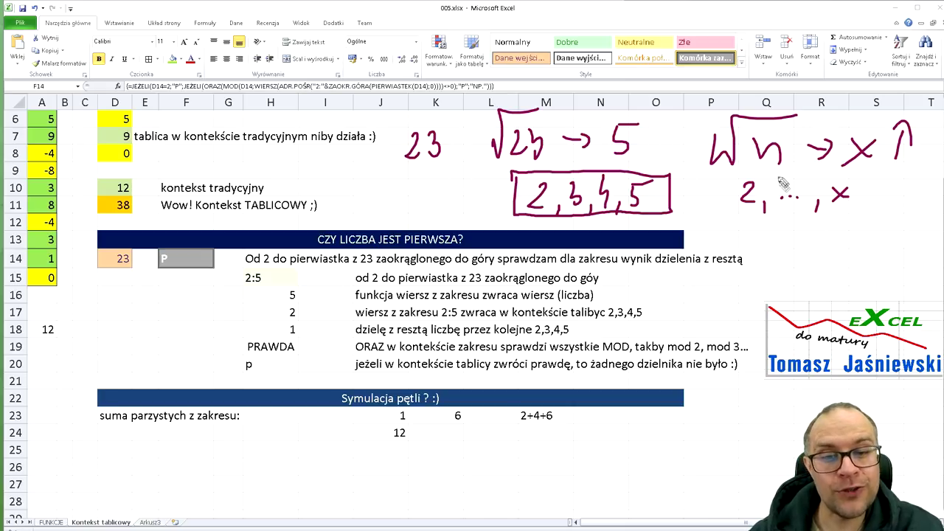
{"action": "left_click_drag", "start_coordinate": [733, 171], "coordinate": [724, 217]}
{"action": "left_click_drag", "start_coordinate": [855, 177], "coordinate": [856, 226]}
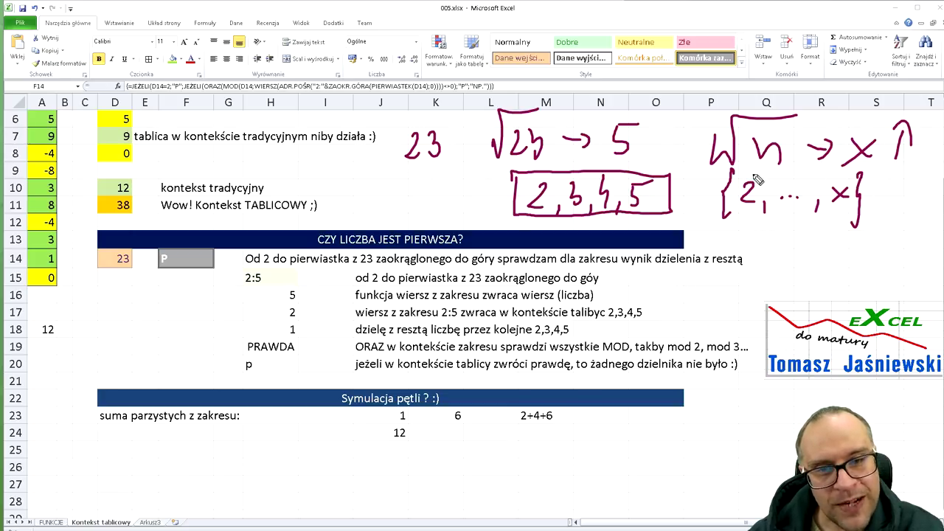
{"action": "mouse_move", "coordinate": [688, 204]}
{"action": "left_mouse_down"}
{"action": "mouse_move", "coordinate": [697, 185]}
{"action": "mouse_move", "coordinate": [706, 200]}
{"action": "mouse_move", "coordinate": [719, 195]}
{"action": "mouse_move", "coordinate": [708, 207]}
{"action": "left_mouse_up"}
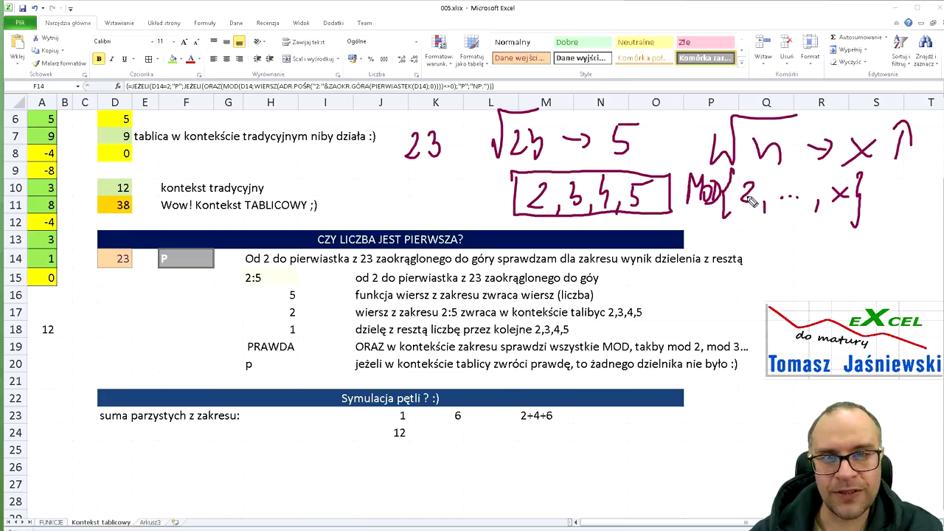
{"action": "key", "text": "Escape"}
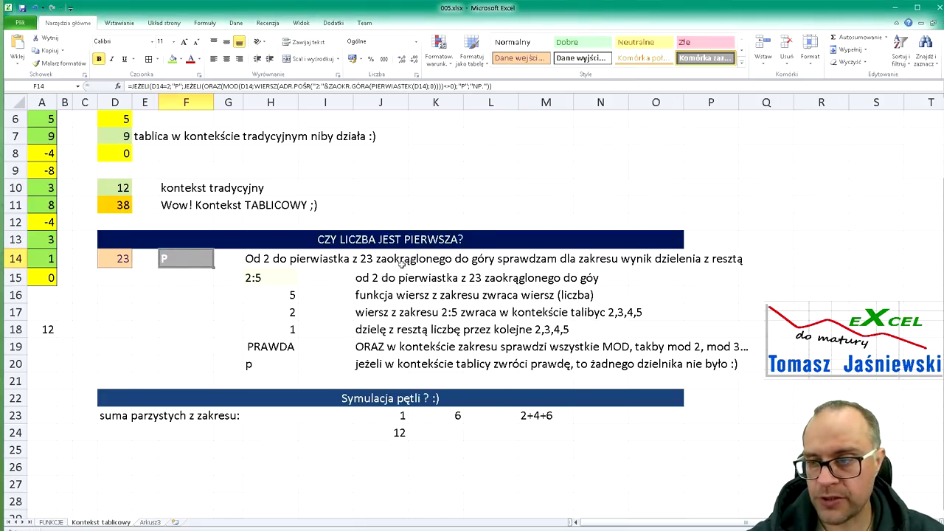
{"action": "key", "text": "F2"}
{"action": "key", "text": "Escape"}
{"action": "left_click", "coordinate": [277, 275]}
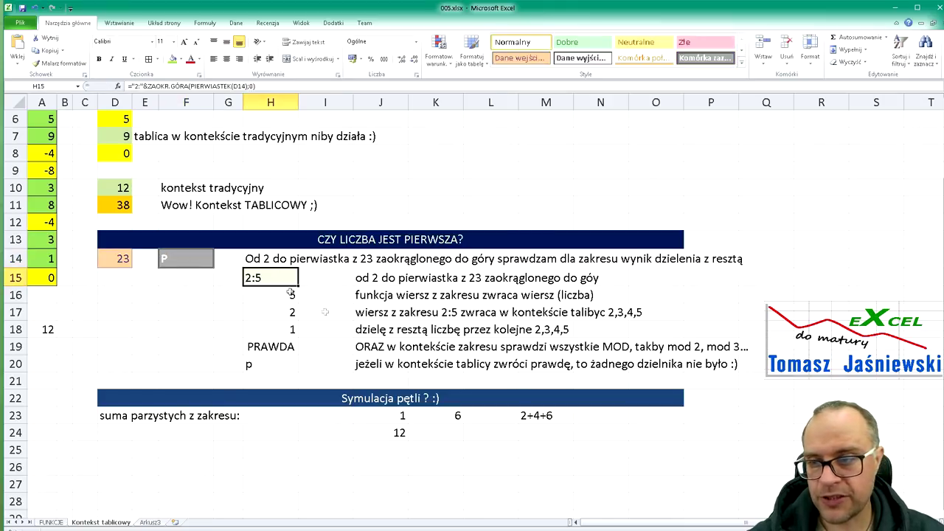
{"action": "key", "text": "F2"}
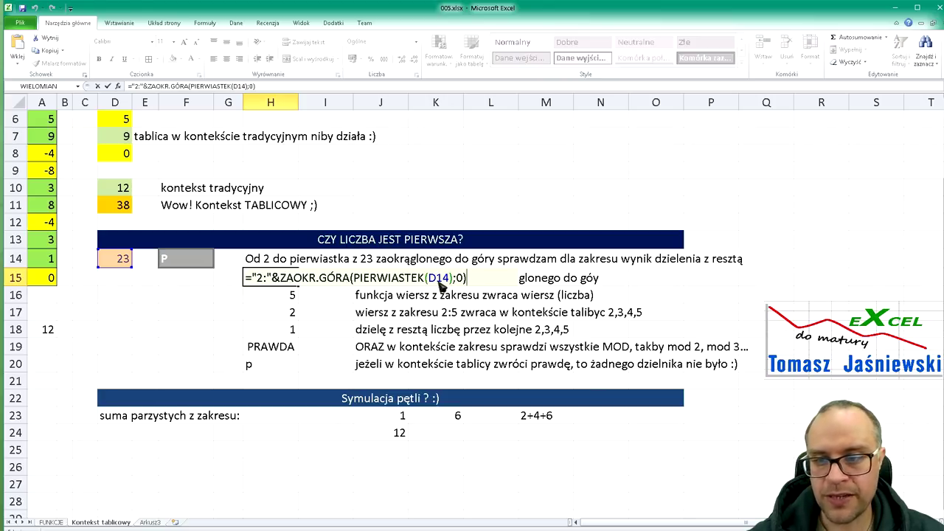
{"action": "key", "text": "Escape"}
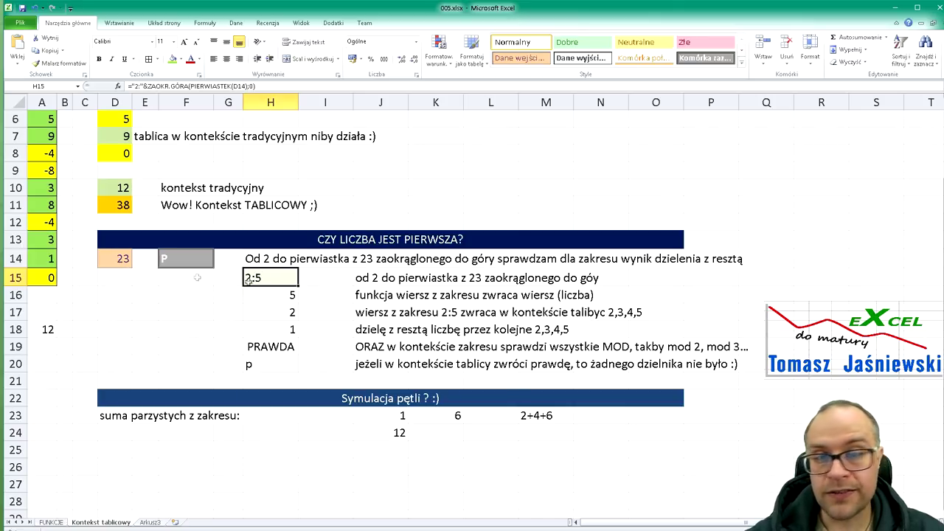
{"action": "left_click", "coordinate": [122, 259]}
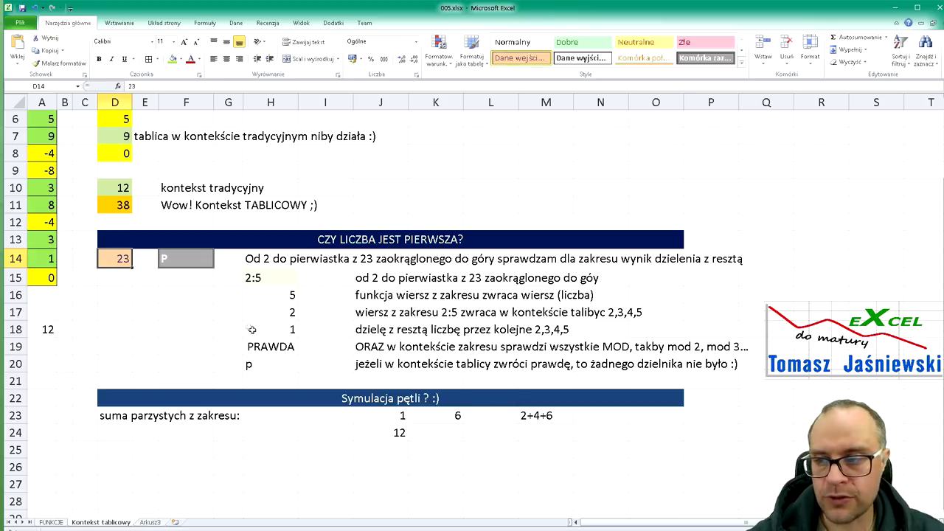
{"action": "scroll", "coordinate": [252, 330], "scroll_direction": "up", "scroll_amount": 2}
{"action": "left_click", "coordinate": [456, 153]}
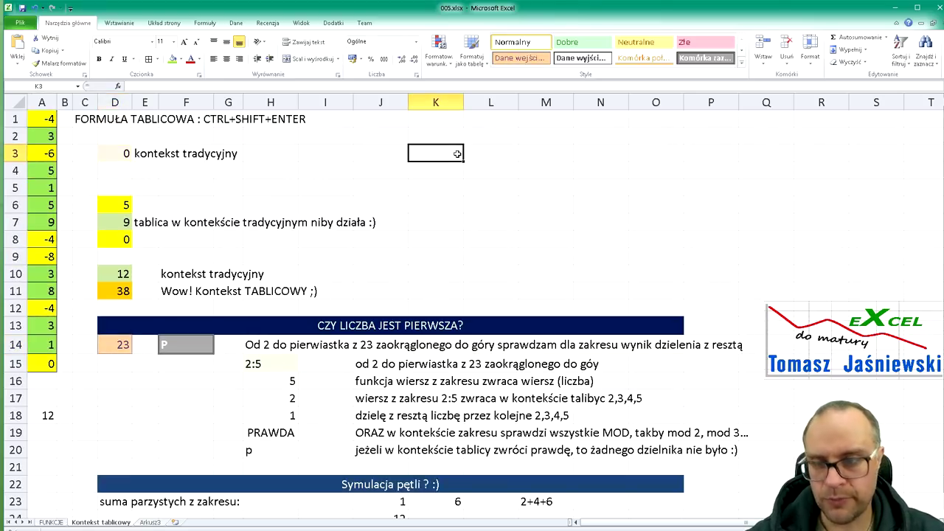
{"action": "type", "text": "=2:"}
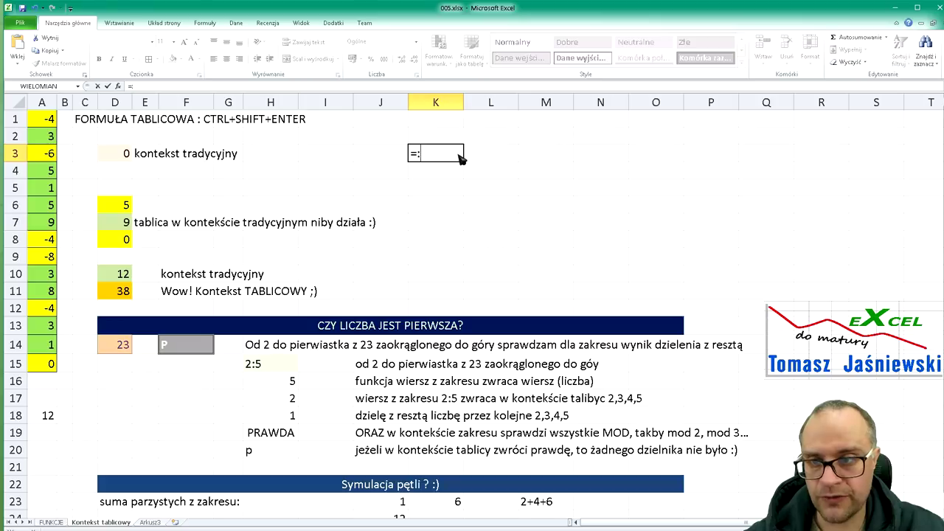
{"action": "type", "text": "5"}
{"action": "left_click_drag", "start_coordinate": [31, 137], "coordinate": [33, 198]}
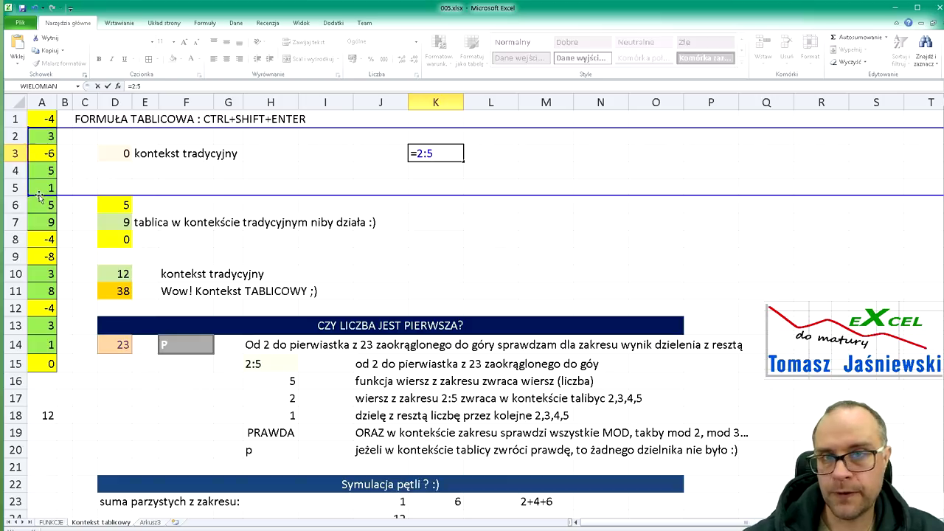
{"action": "key", "text": "Escape"}
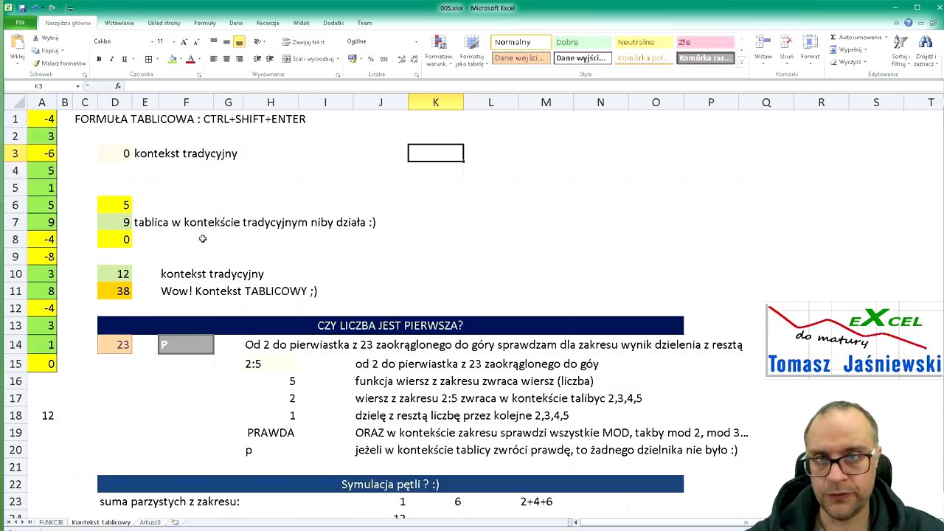
{"action": "left_click", "coordinate": [194, 348]}
{"action": "key", "text": "F2"}
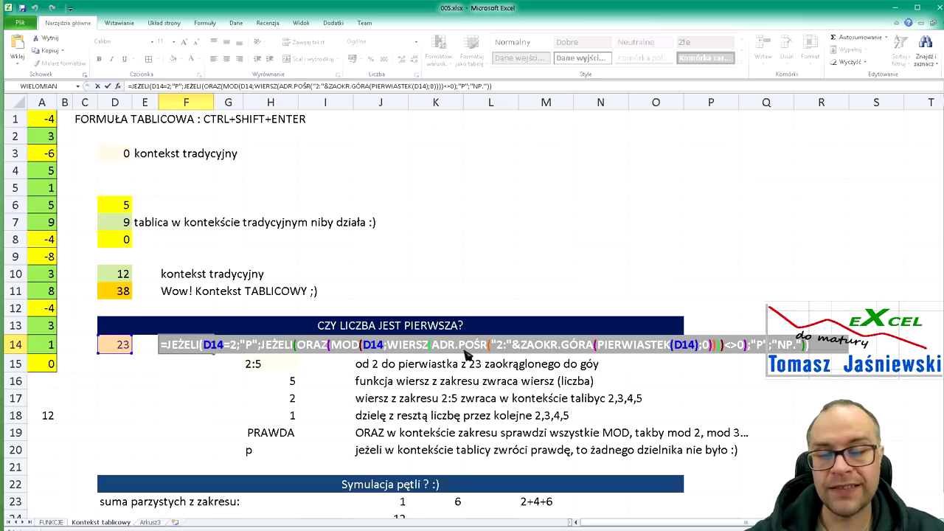
{"action": "key", "text": "Escape"}
{"action": "double_click", "coordinate": [310, 376]}
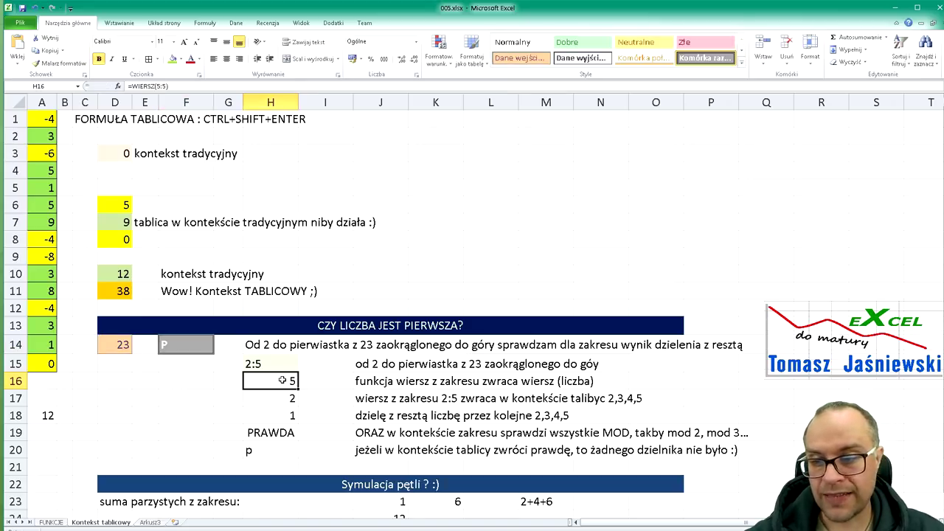
{"action": "key", "text": "Escape"}
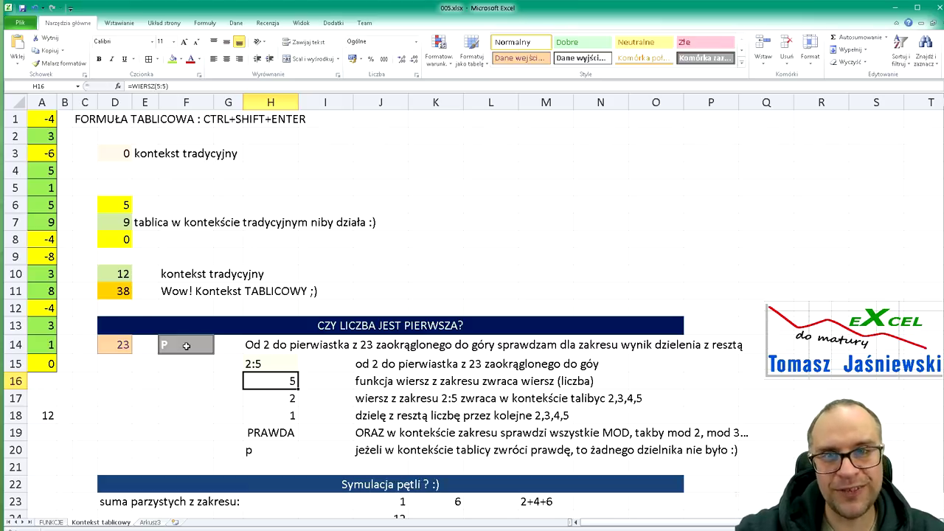
{"action": "left_click_drag", "start_coordinate": [15, 136], "coordinate": [13, 188]}
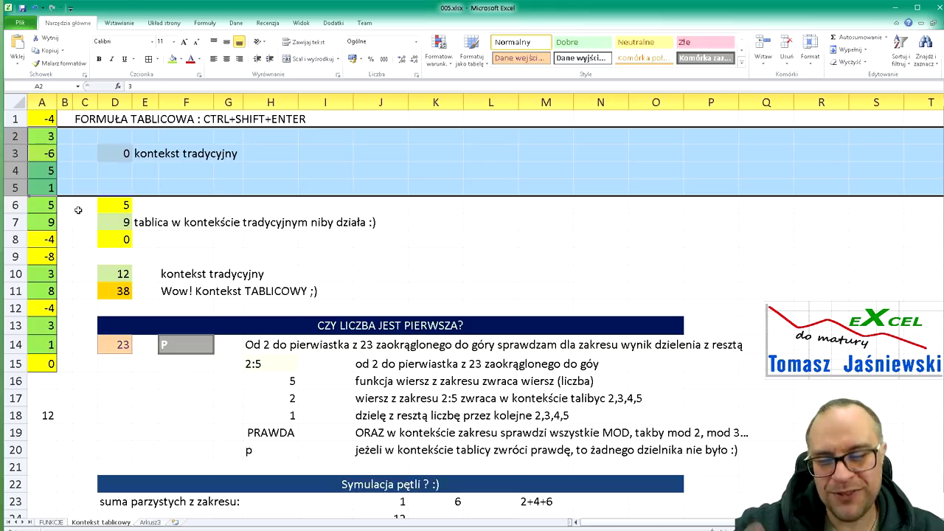
{"action": "double_click", "coordinate": [285, 379]}
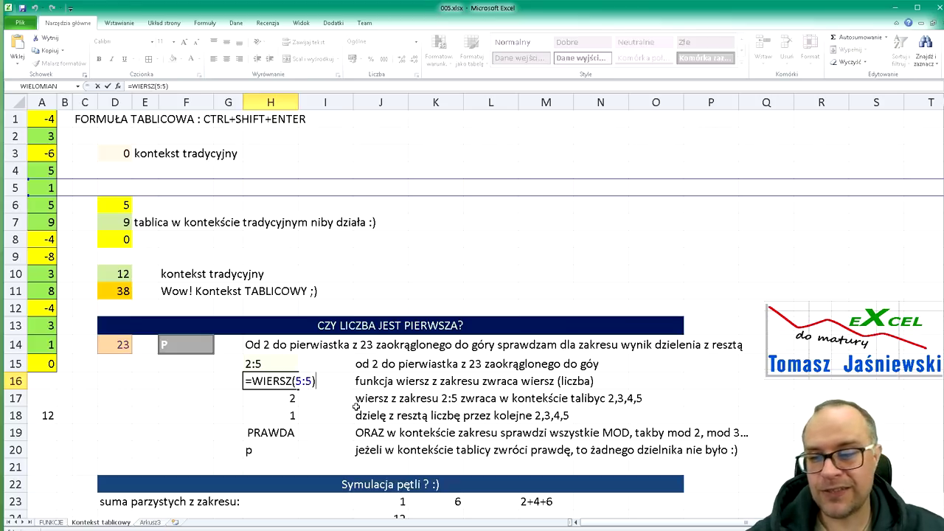
{"action": "key", "text": "Return"}
{"action": "key", "text": "Up"}
{"action": "key", "text": "F2"}
{"action": "key", "text": "Escape"}
{"action": "key", "text": "Up"}
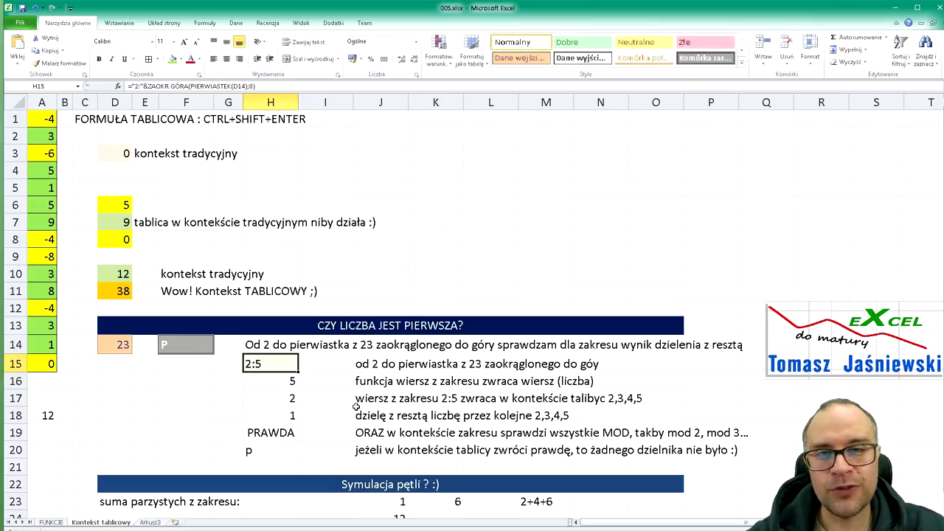
{"action": "key", "text": "F2"}
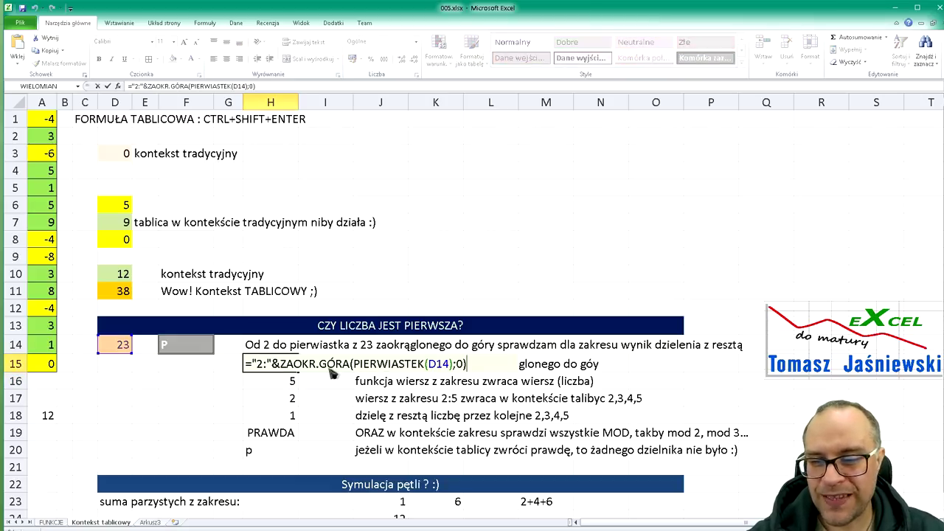
{"action": "key", "text": "Escape"}
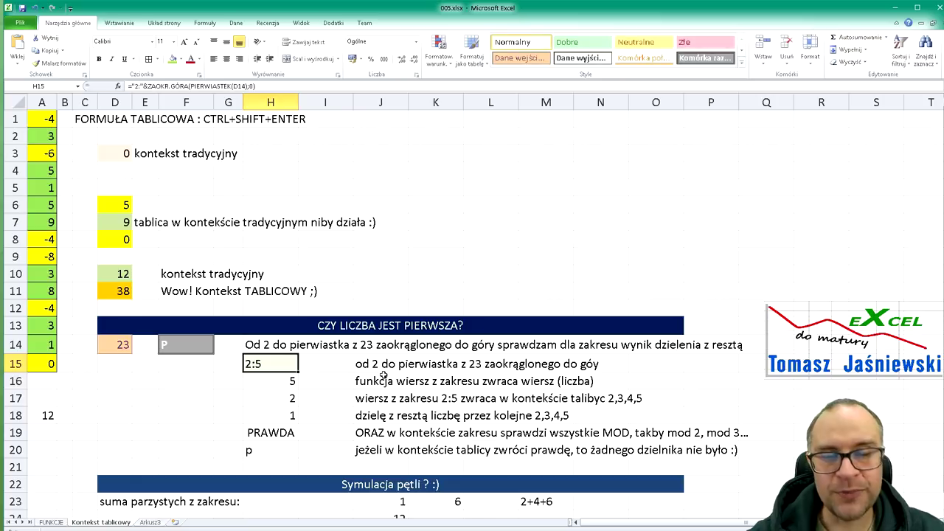
{"action": "left_click", "coordinate": [265, 383]}
{"action": "key", "text": "F2"}
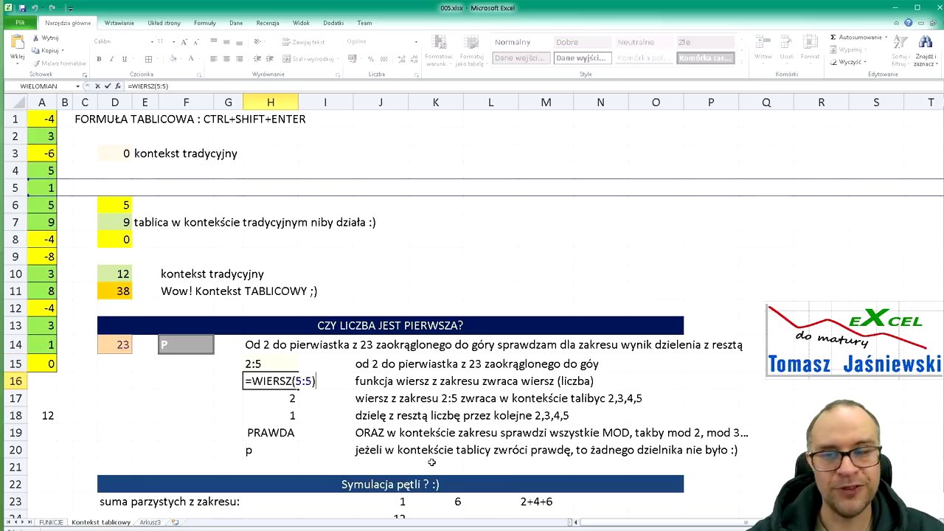
{"action": "key", "text": "Escape"}
{"action": "left_click", "coordinate": [295, 402]}
{"action": "key", "text": "F2"}
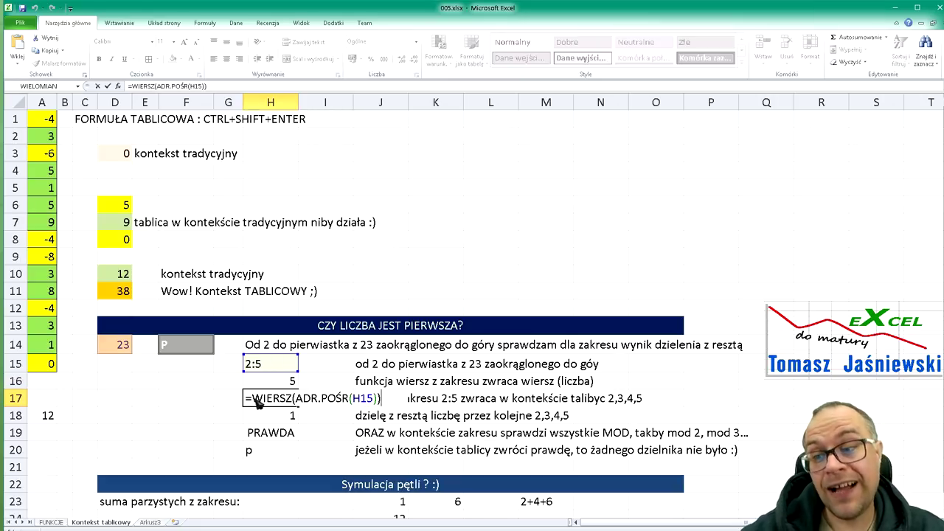
{"action": "scroll", "coordinate": [284, 401], "scroll_direction": "down", "scroll_amount": 2}
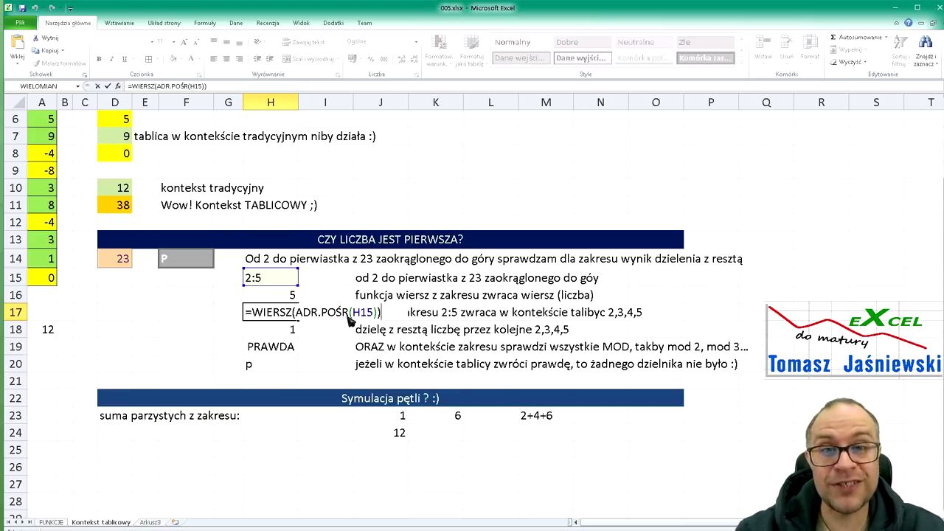
{"action": "key", "text": "Return"}
{"action": "key", "text": "F2"}
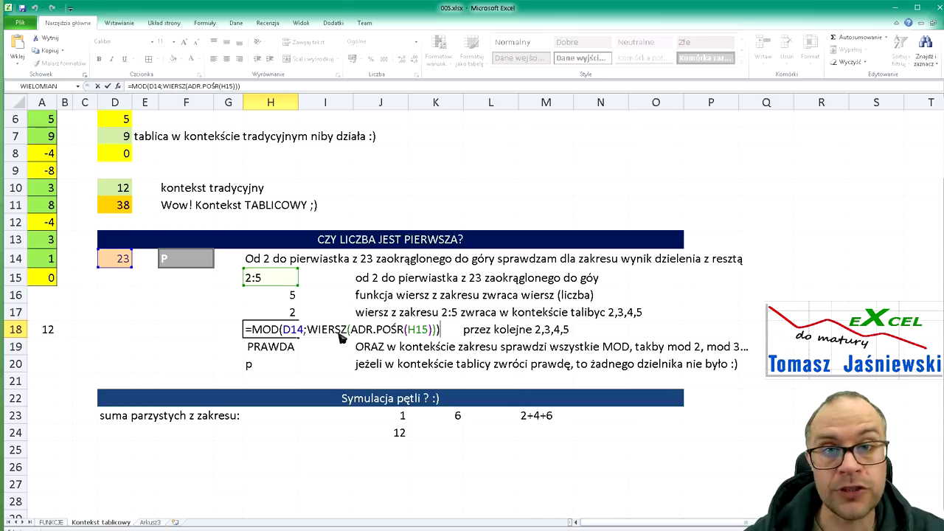
{"action": "key", "text": "Return"}
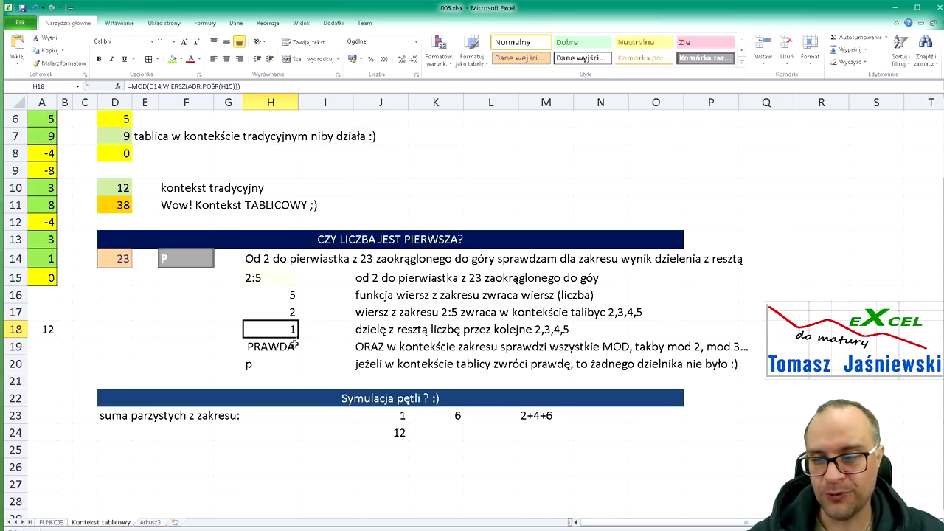
{"action": "key", "text": "F2"}
{"action": "scroll", "coordinate": [316, 361], "scroll_direction": "down", "scroll_amount": 2}
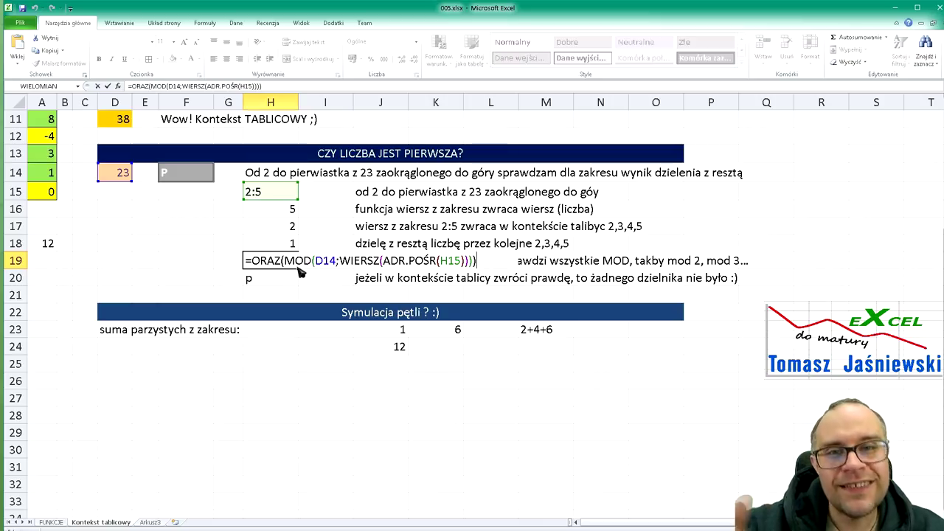
{"action": "left_click_drag", "start_coordinate": [285, 265], "coordinate": [476, 271]}
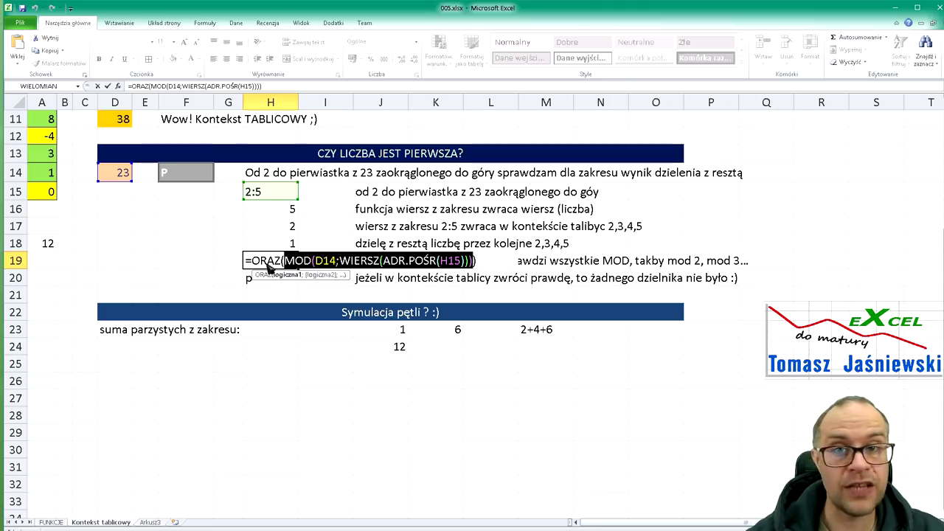
{"action": "key", "text": "Escape"}
{"action": "double_click", "coordinate": [277, 278]}
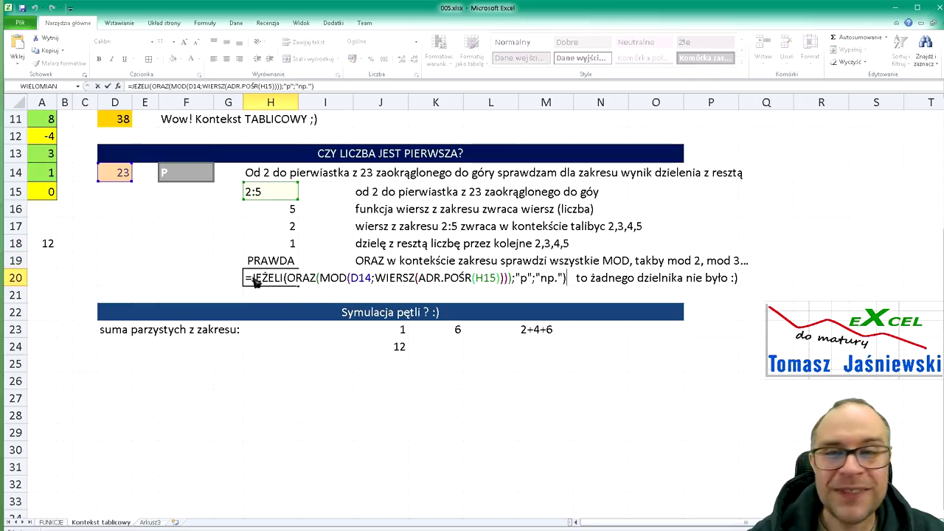
{"action": "left_click_drag", "start_coordinate": [287, 278], "coordinate": [508, 285]}
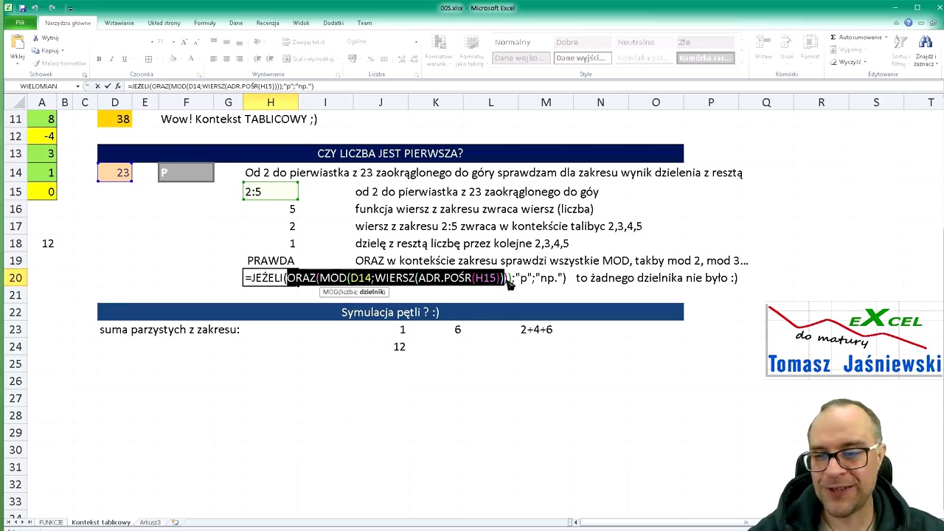
{"action": "key", "text": "Escape"}
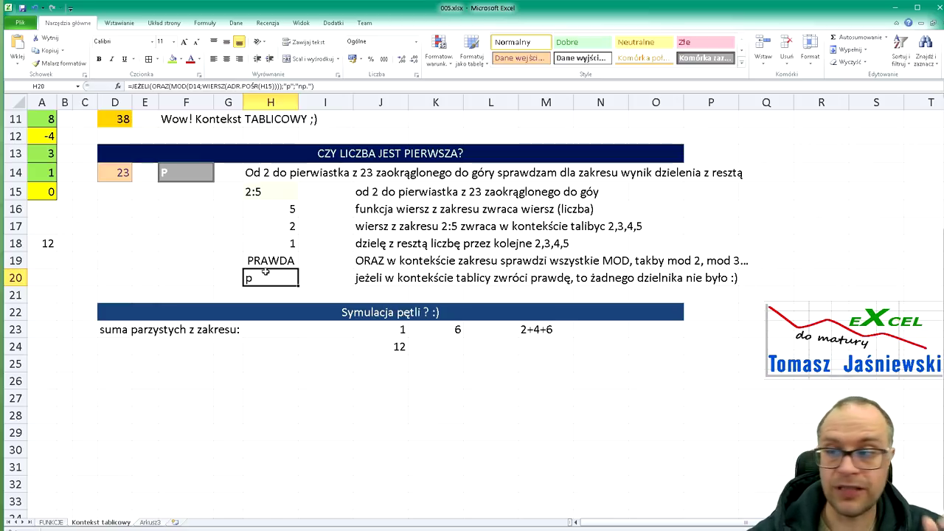
{"action": "key", "text": "Down"}
{"action": "key", "text": "Down"}
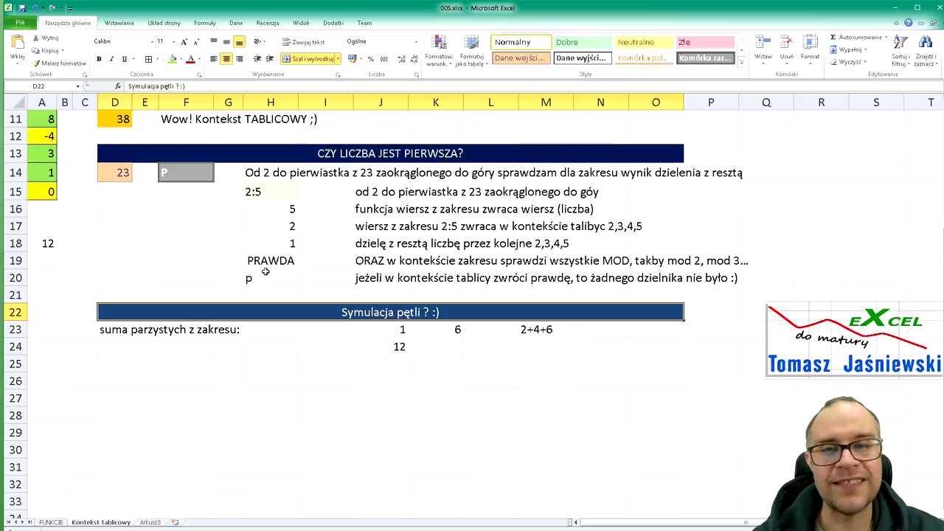
{"action": "key", "text": "Down"}
{"action": "key", "text": "Right"}
{"action": "key", "text": "Right"}
{"action": "key", "text": "Left"}
{"action": "key", "text": "Down"}
{"action": "key", "text": "F2"}
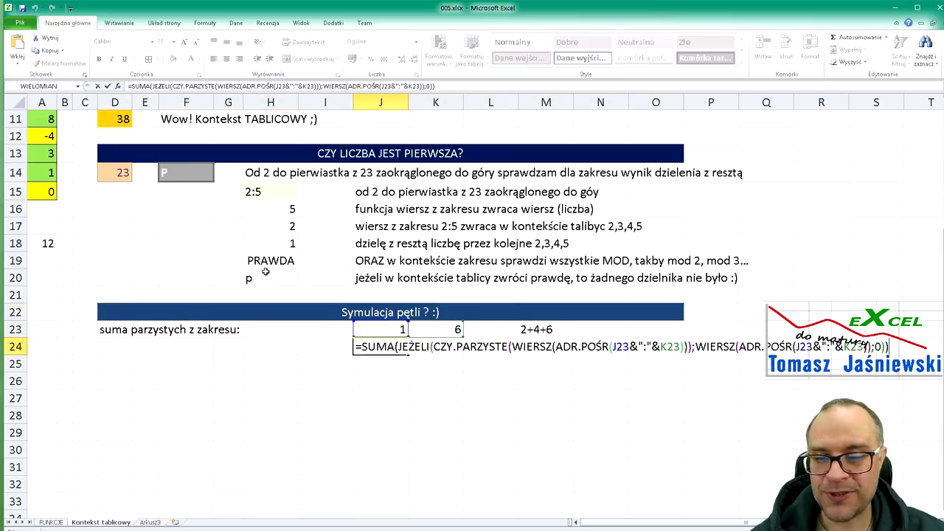
{"action": "key", "text": "ctrl+shift+Return"}
{"action": "key", "text": "Up"}
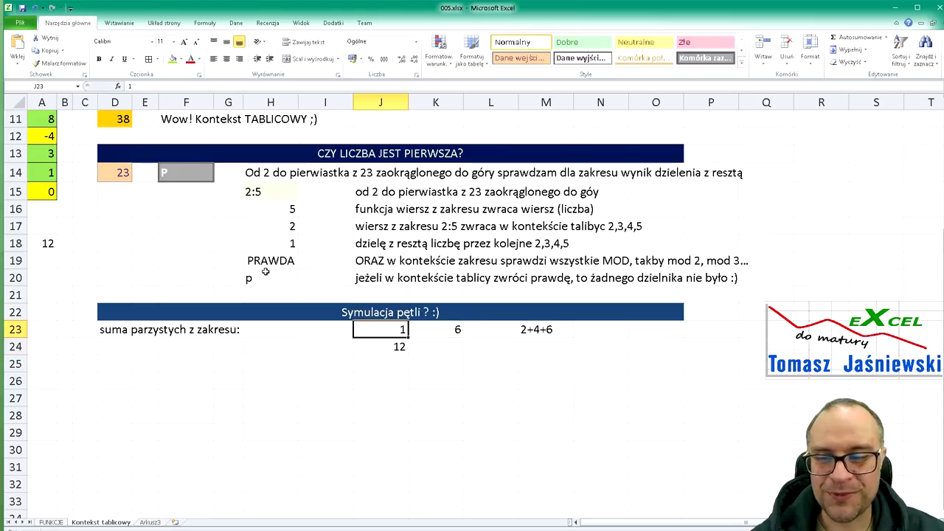
{"action": "key", "text": "Right"}
{"action": "key", "text": "Left"}
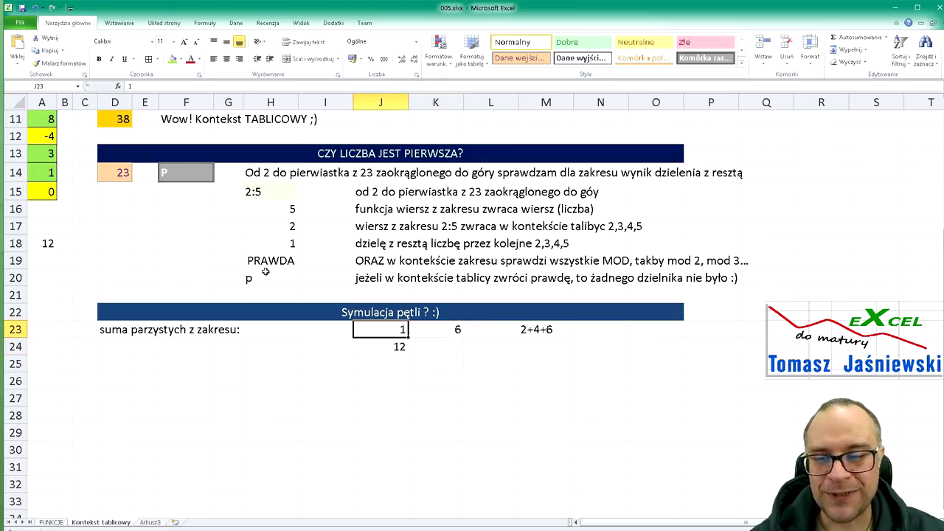
{"action": "key", "text": "Right"}
{"action": "key", "text": "Left"}
{"action": "key", "text": "Left"}
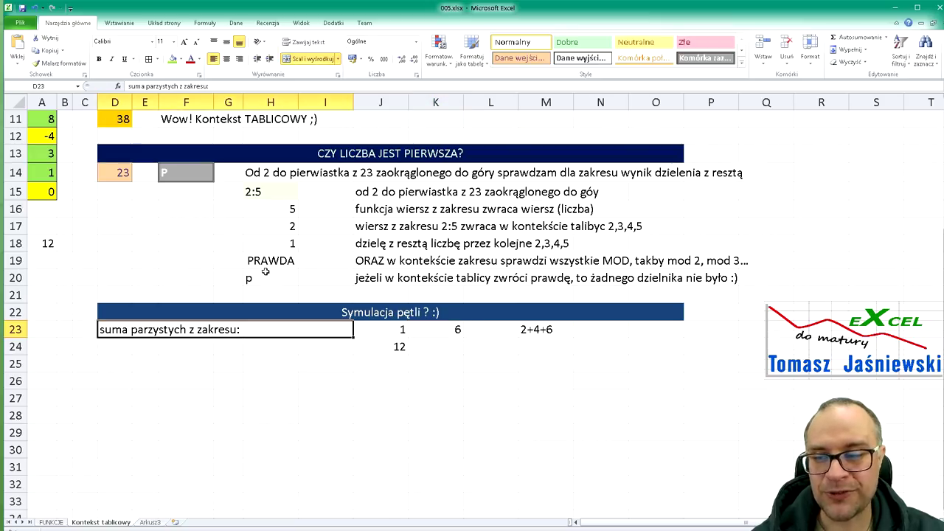
{"action": "key", "text": "Right"}
{"action": "key", "text": "Right"}
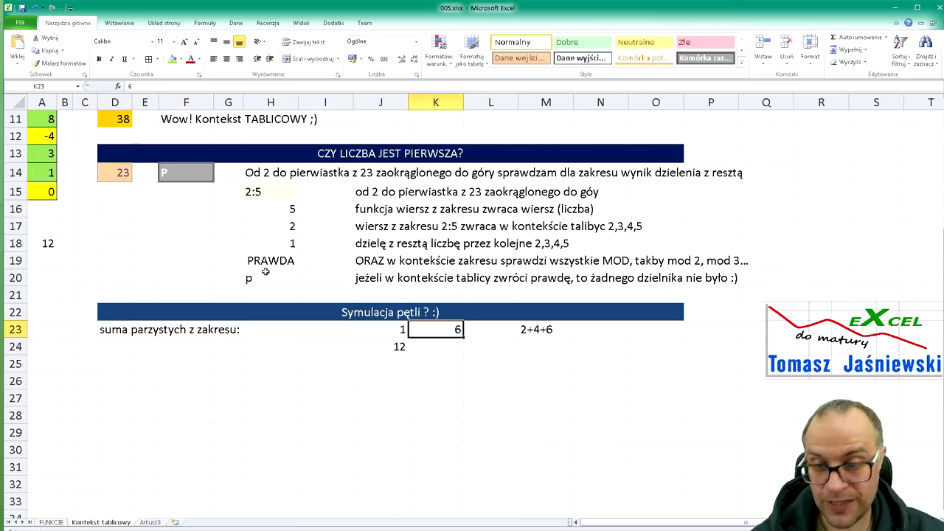
{"action": "key", "text": "Return"}
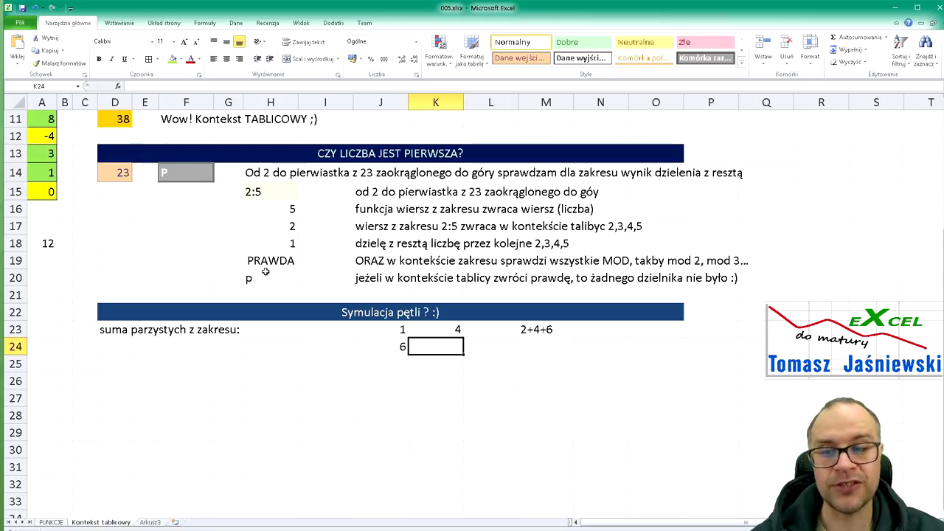
{"action": "key", "text": "Left"}
{"action": "key", "text": "Up"}
{"action": "key", "text": "Right"}
{"action": "type", "text": "6"}
{"action": "key", "text": "Return"}
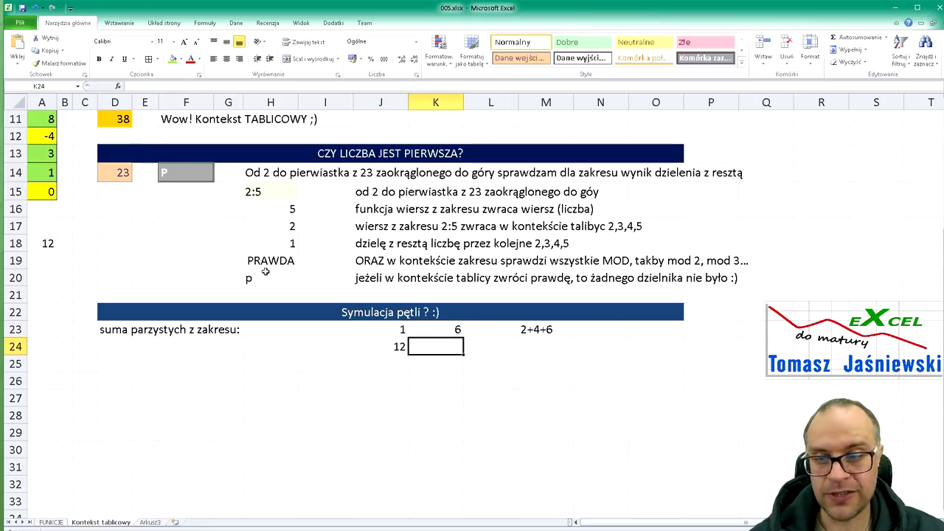
{"action": "key", "text": "Right"}
{"action": "key", "text": "Up"}
{"action": "key", "text": "Right"}
{"action": "key", "text": "Left"}
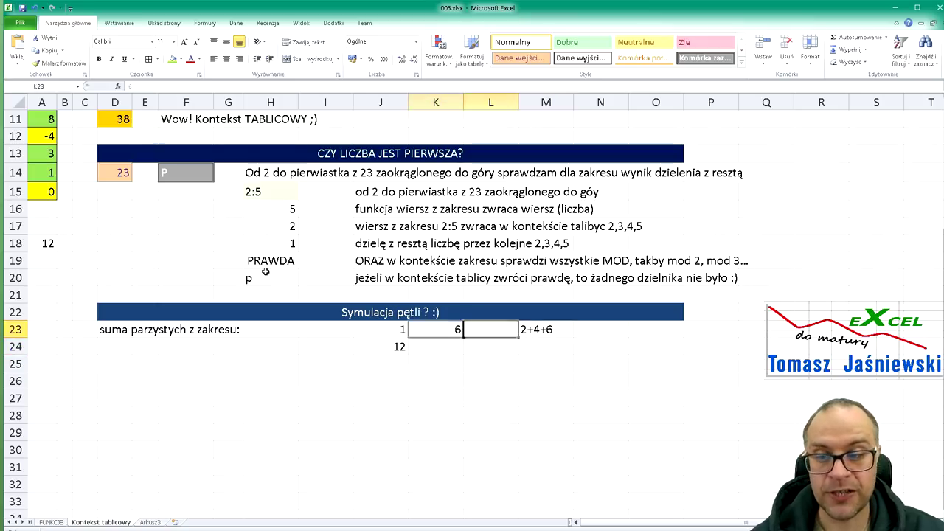
{"action": "key", "text": "Left"}
{"action": "key", "text": "Left"}
{"action": "key", "text": "Down"}
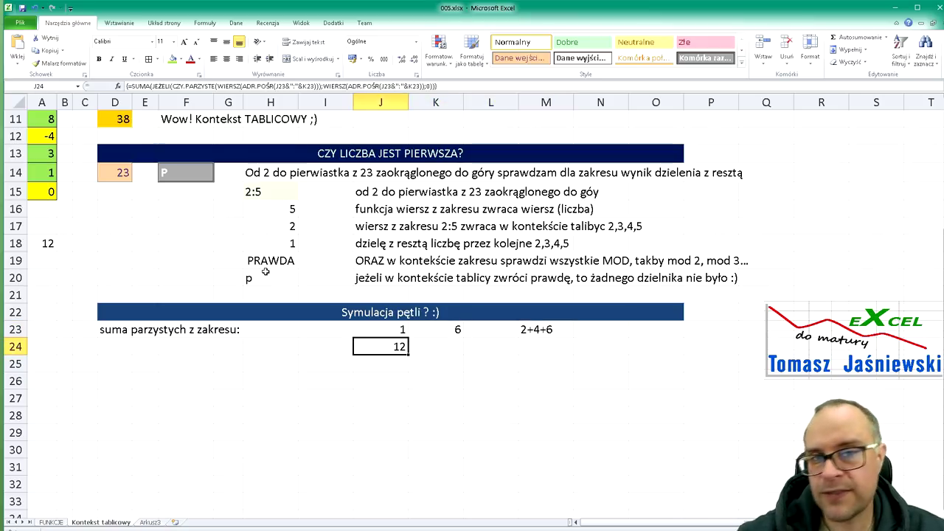
{"action": "key", "text": "Up"}
{"action": "key", "text": "Up"}
{"action": "key", "text": "Up"}
{"action": "key", "text": "Down"}
{"action": "key", "text": "Down"}
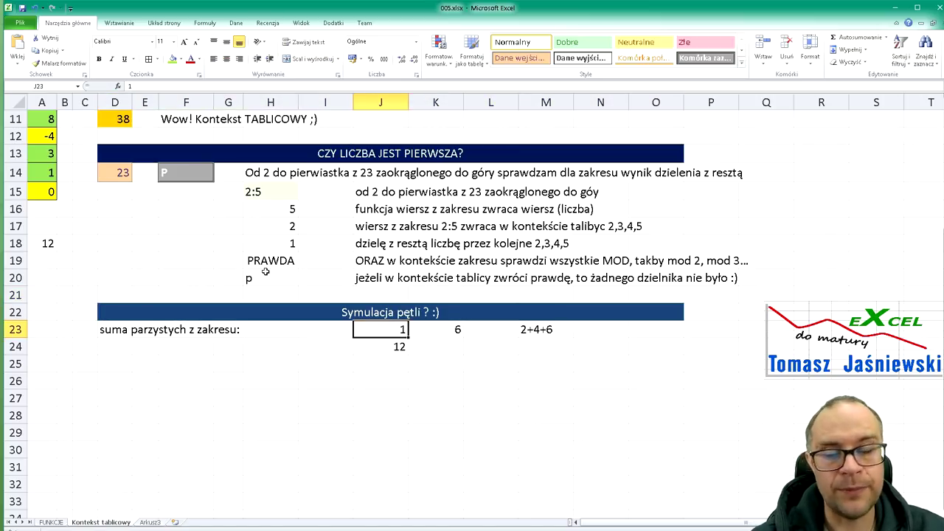
{"action": "key", "text": "Down"}
{"action": "key", "text": "Up"}
{"action": "key", "text": "Up"}
{"action": "key", "text": "Up"}
{"action": "key", "text": "Up"}
{"action": "key", "text": "Left"}
{"action": "key", "text": "Left"}
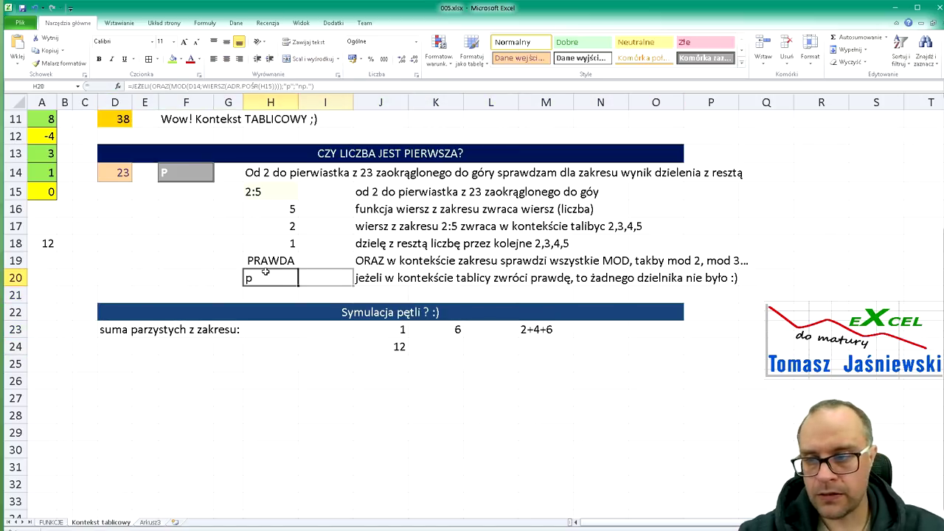